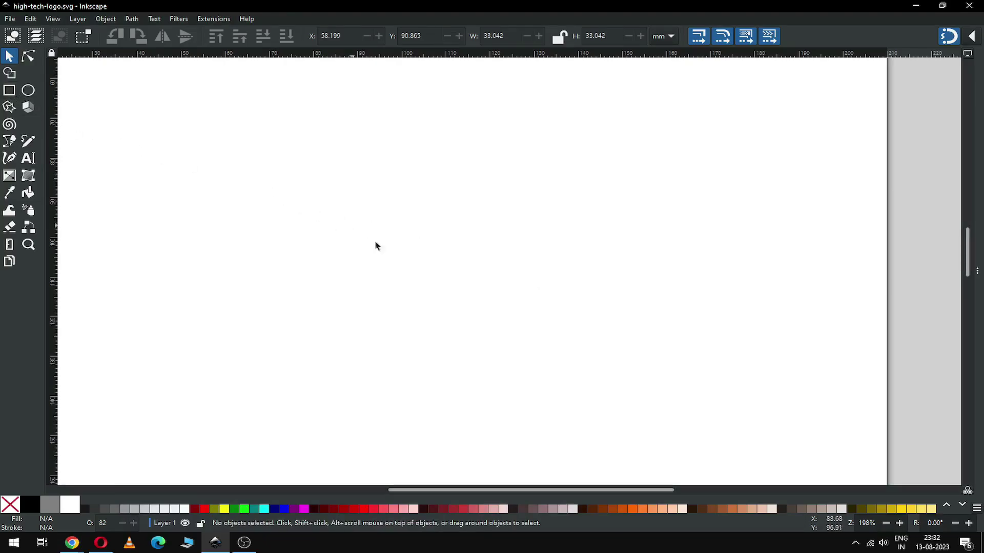
Step: Draw a small square near the centre-left of the page and set its width and height to 10 mm with proportions locked
left_click(9, 91)
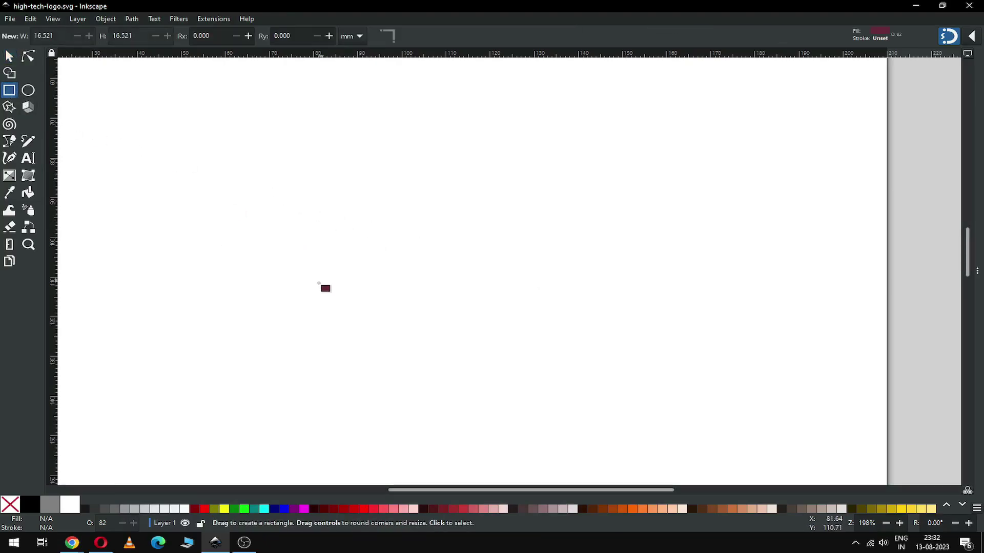
left_click_drag(279, 277, 294, 289)
left_click(16, 58)
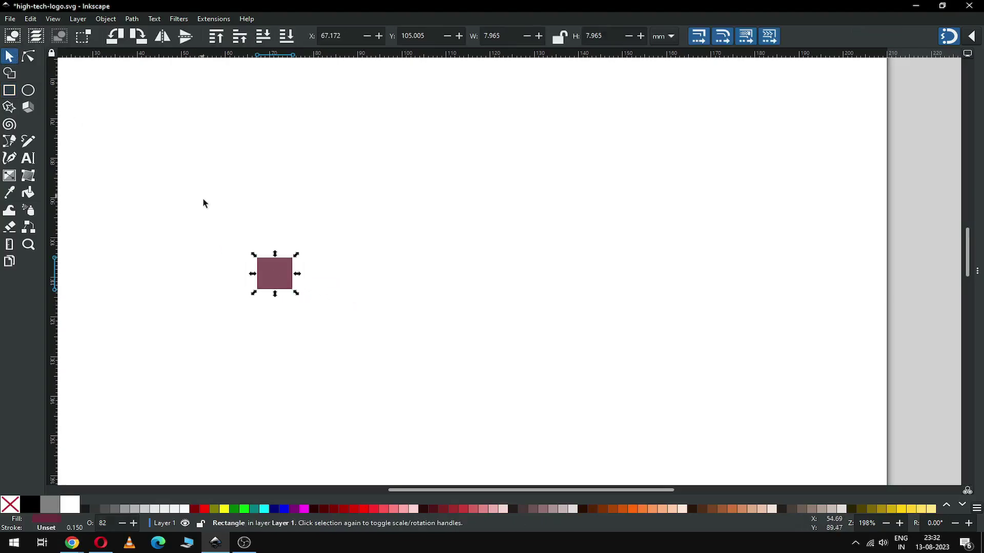
left_click(557, 37)
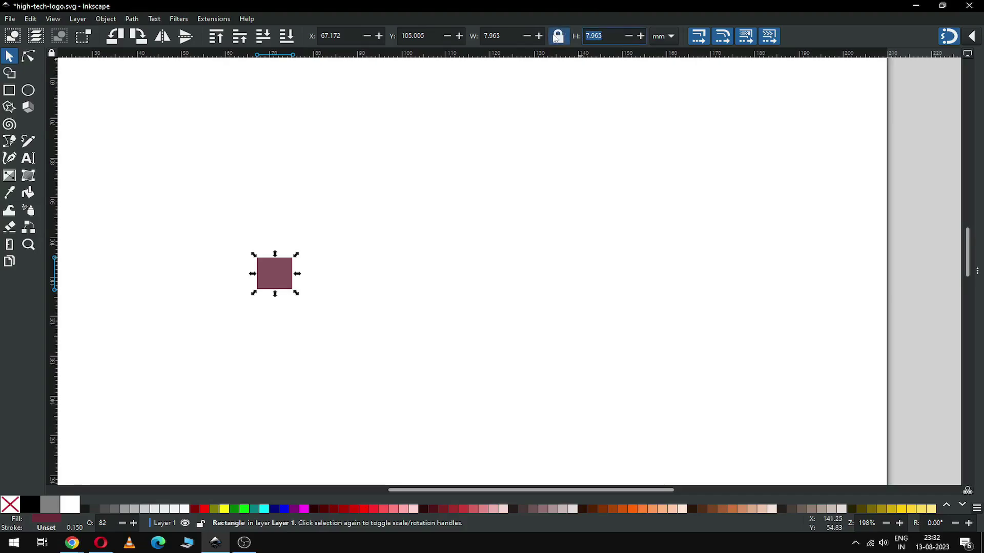
key("Return")
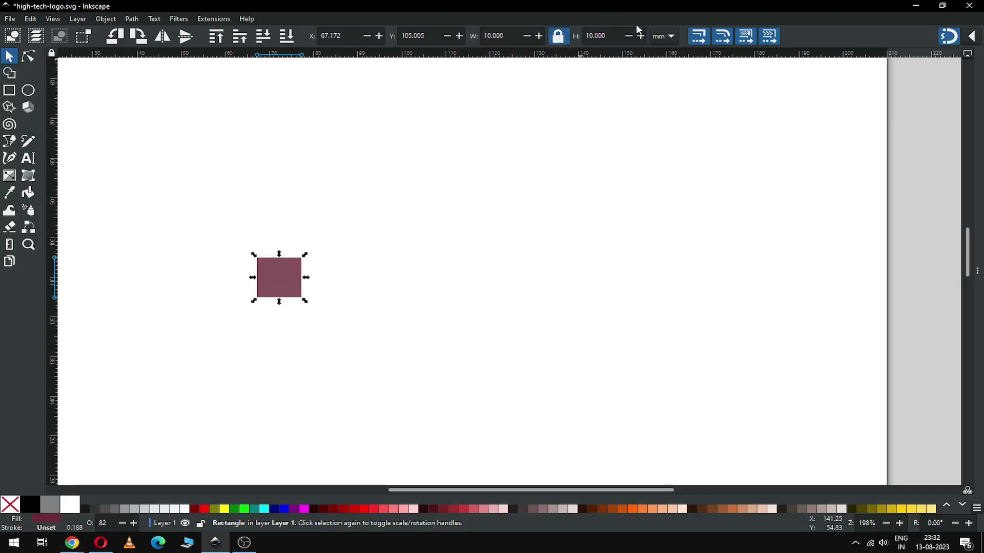
left_click_drag(504, 36, 437, 36)
type("10")
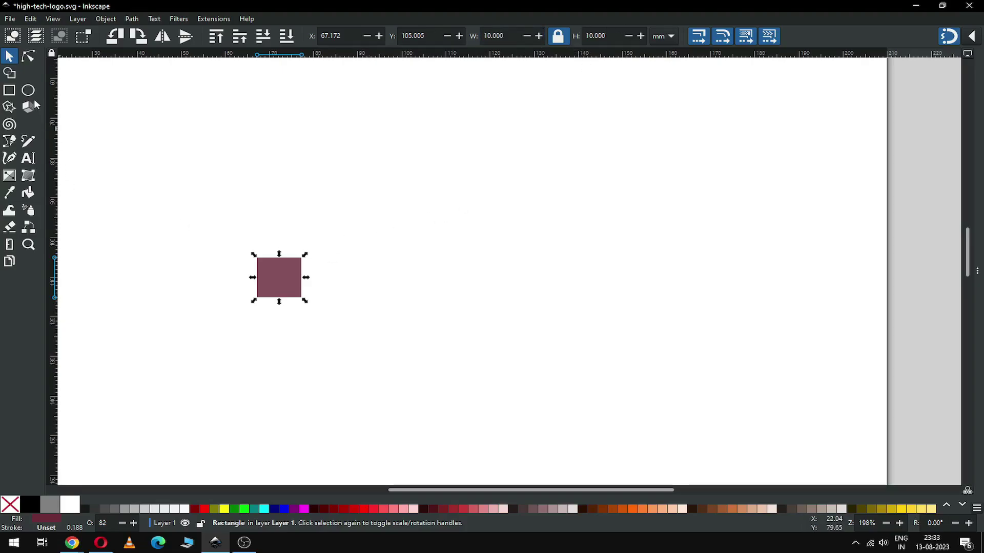
Step: Draw a circle well to the right of the square and set its width and height to 10 mm
type("e")
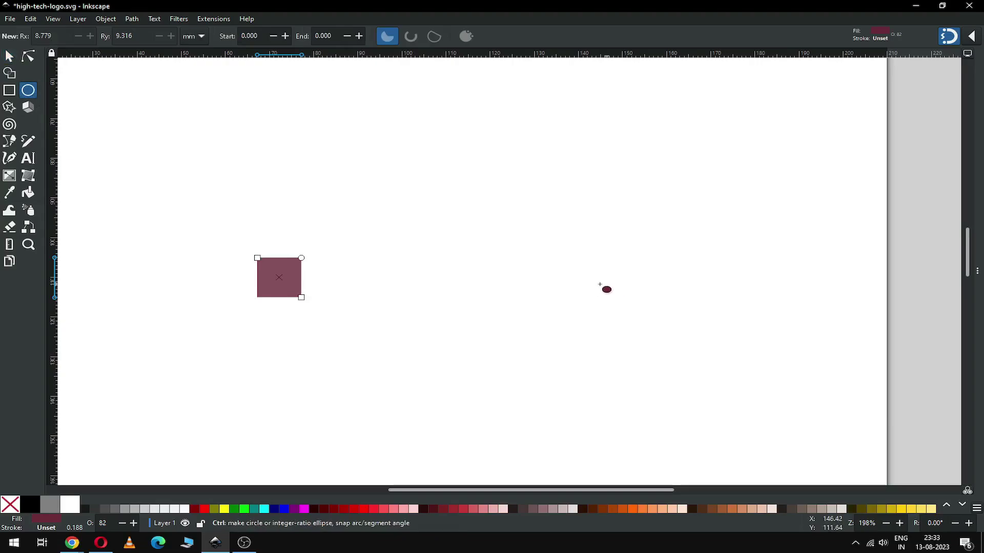
left_click_drag(596, 278, 620, 299)
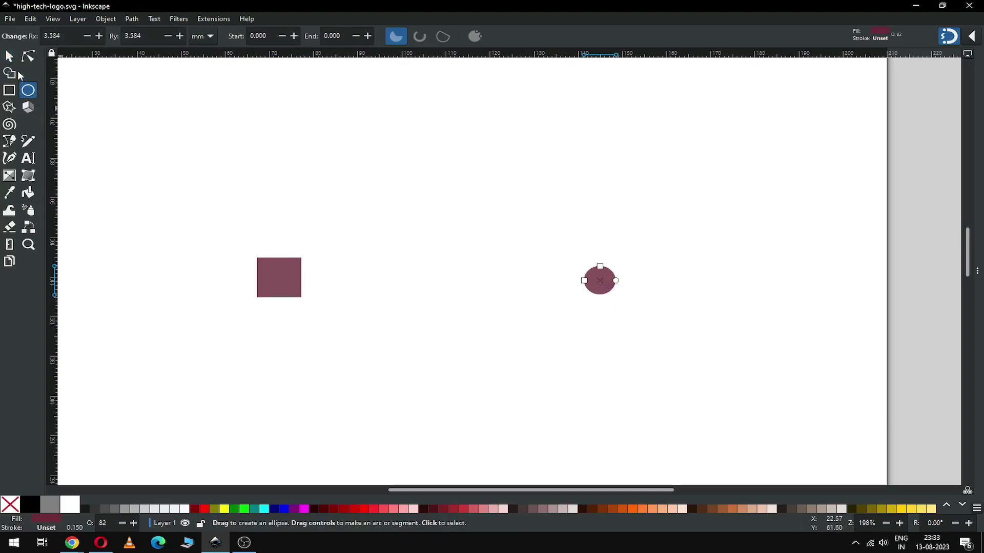
left_click(10, 56)
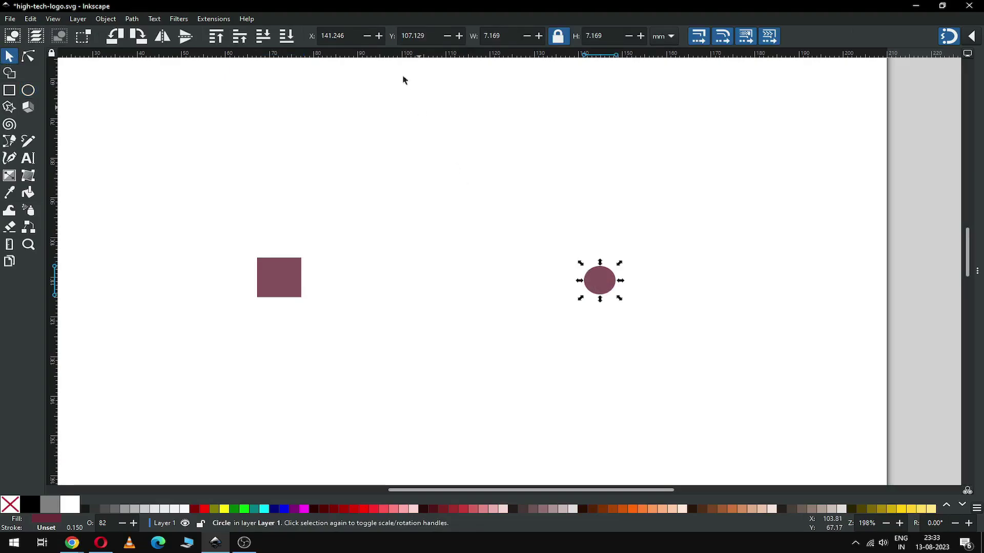
triple_click(607, 35)
type("10")
key("Return")
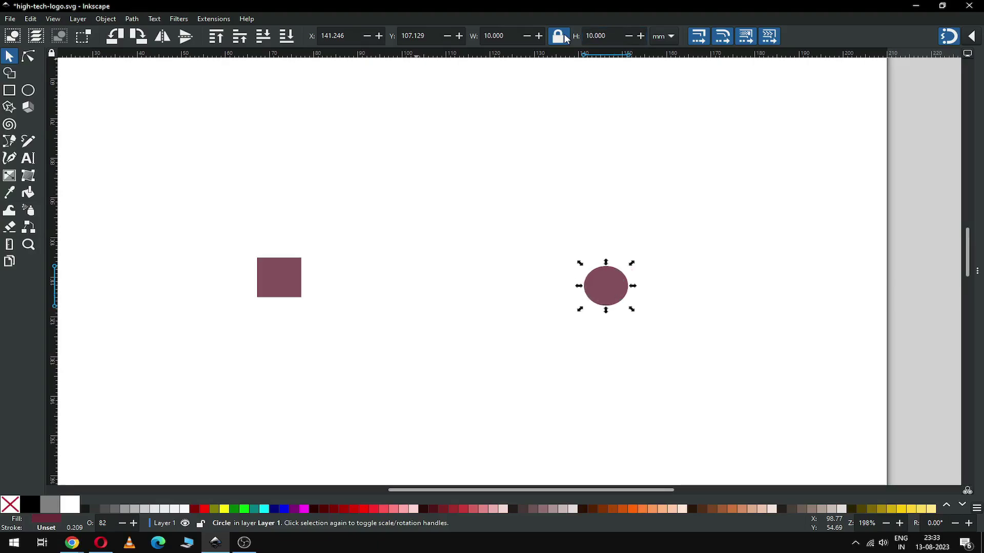
Step: Unlock the width-to-height proportions and select both the square and the circle
triple_click(506, 37)
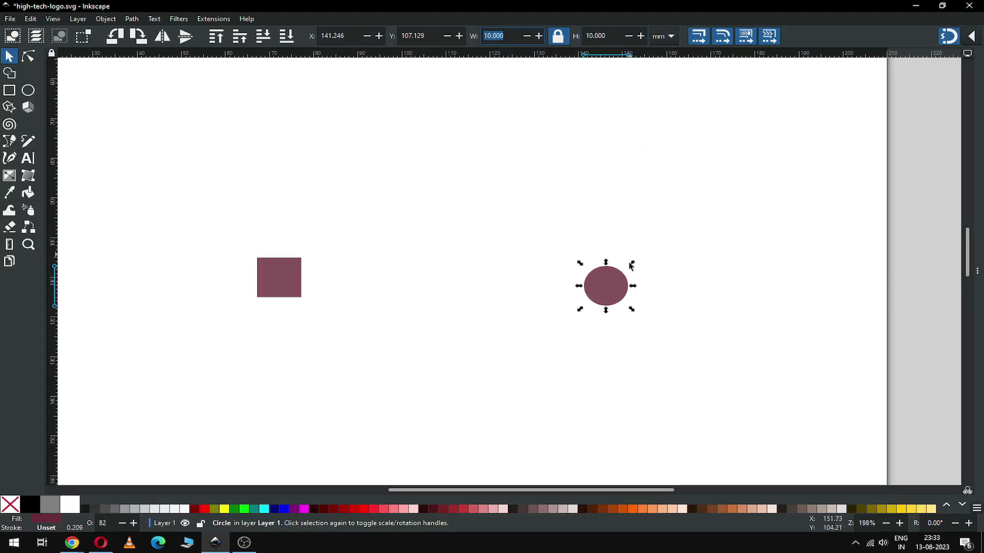
left_click(558, 37)
left_click(580, 239)
left_click_drag(183, 213, 681, 360)
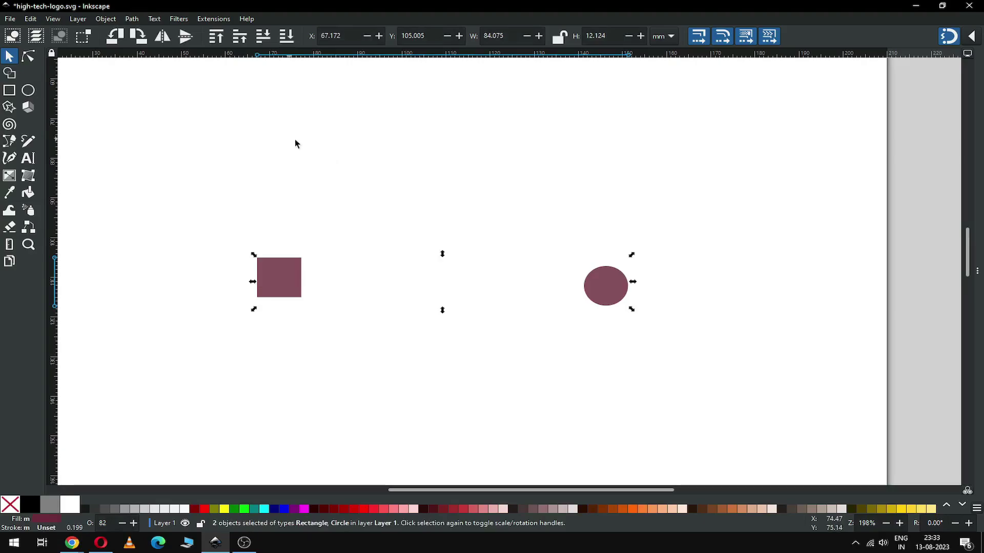
Step: Round the square's corners evenly to roughly a quarter of its side length using its corner-rounding handle
left_click(290, 248)
left_click(281, 271)
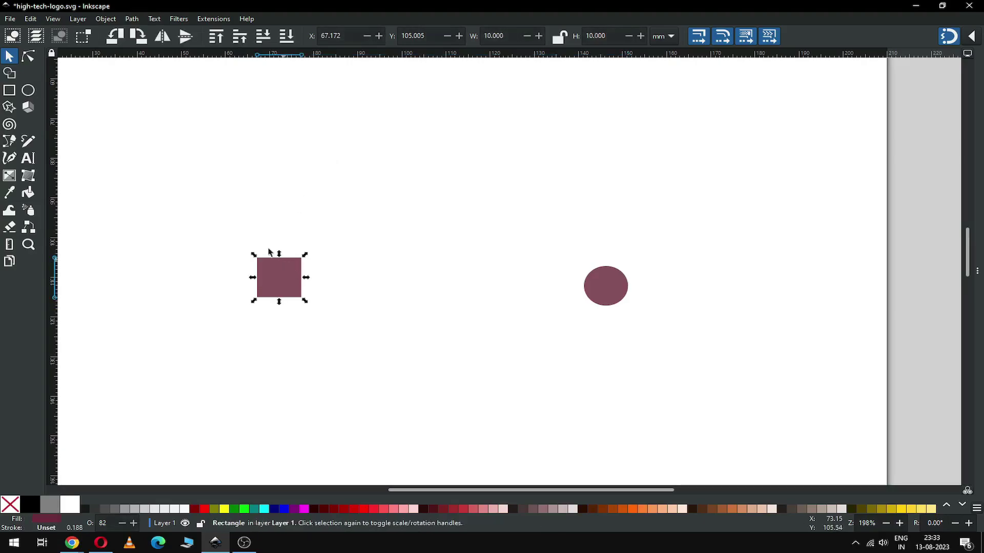
left_click(32, 58)
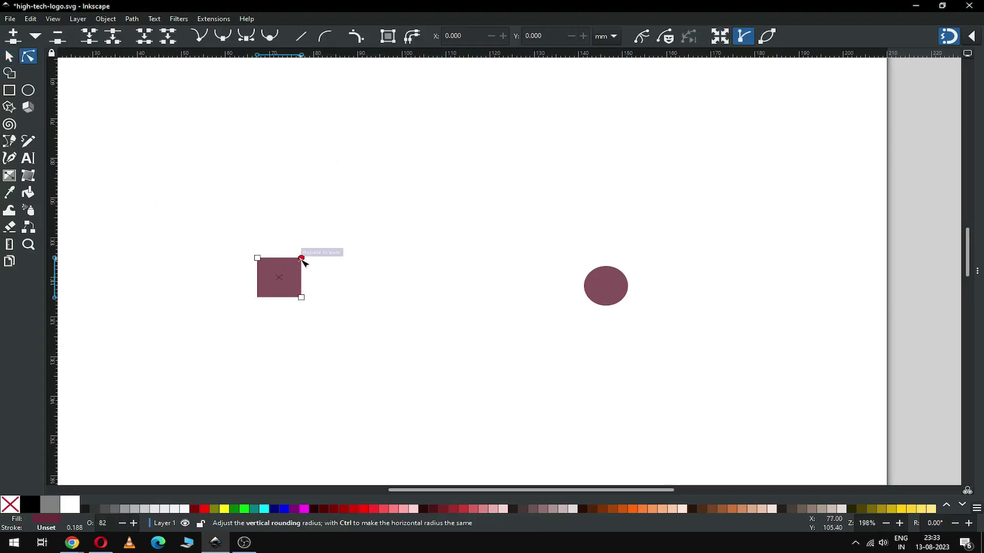
left_click_drag(302, 259, 308, 274)
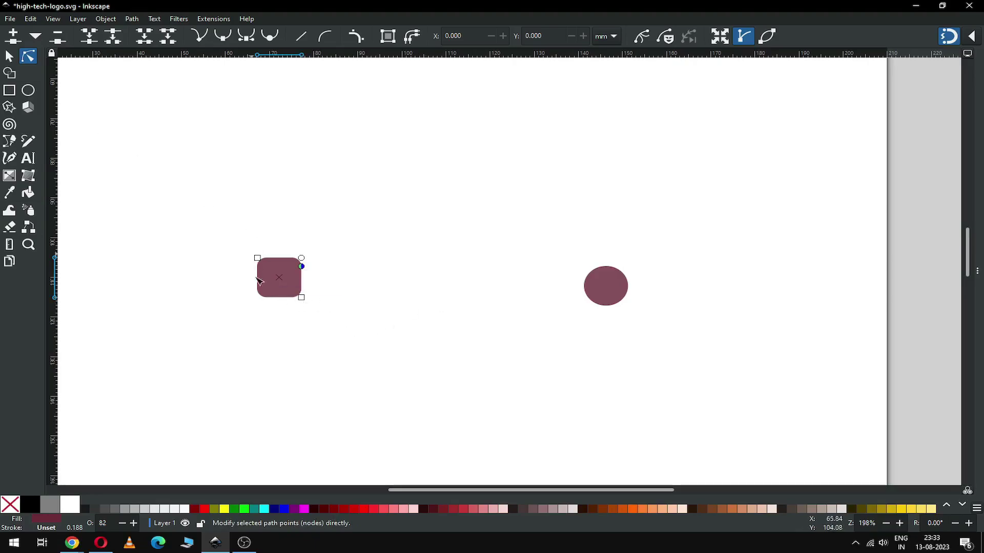
scroll(277, 283, "up", 3)
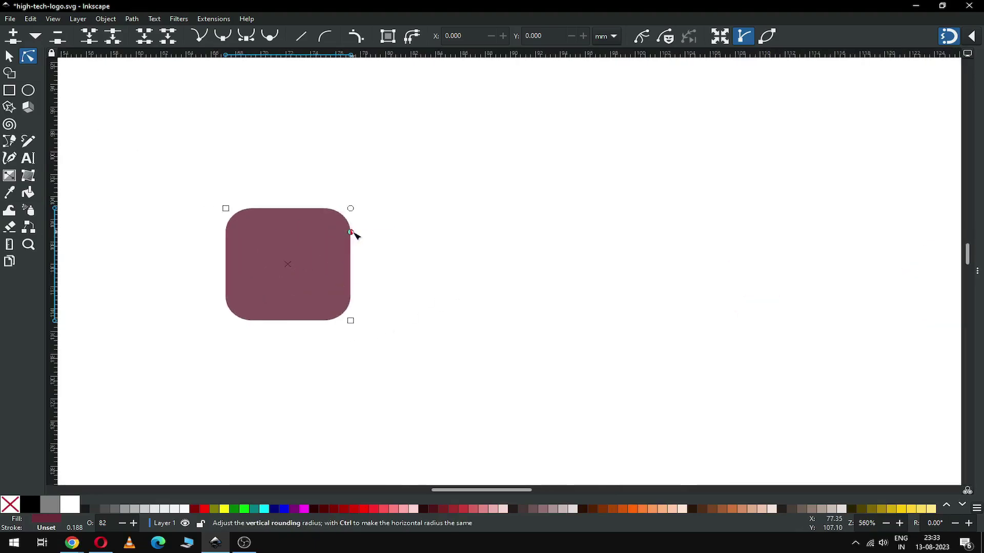
left_click_drag(353, 233, 357, 240)
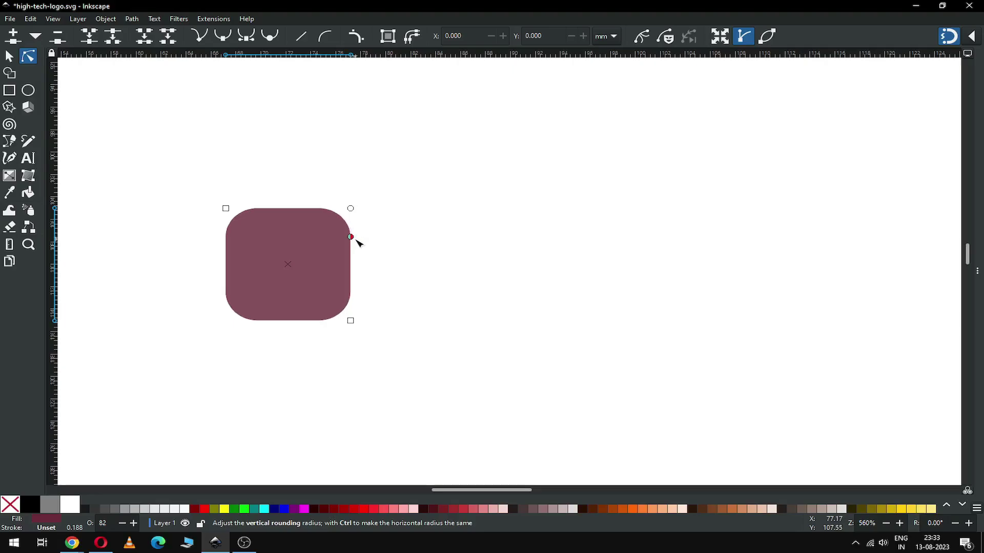
left_click(11, 57)
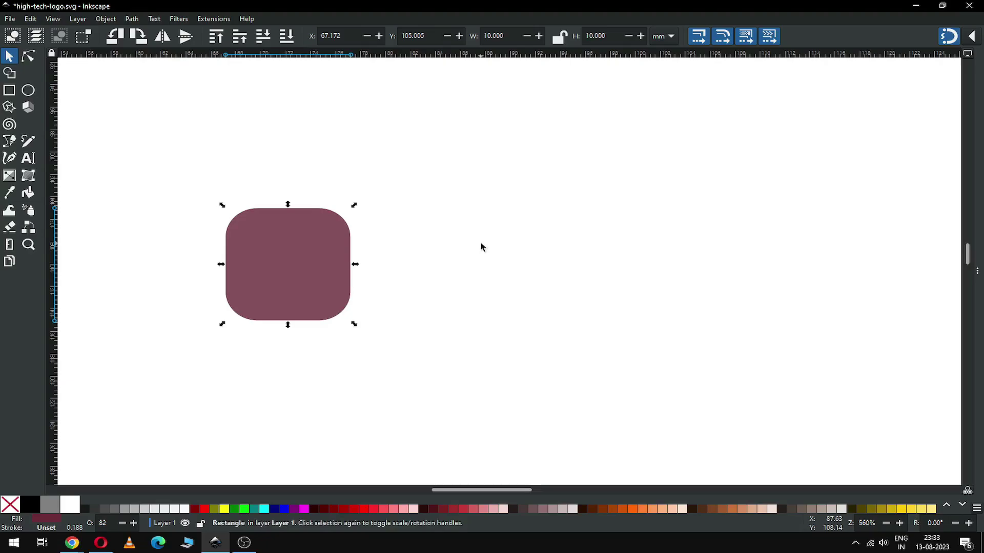
Step: Convert the rounded square from an object to a path
key("minus")
key("minus")
key("minus")
key("minus")
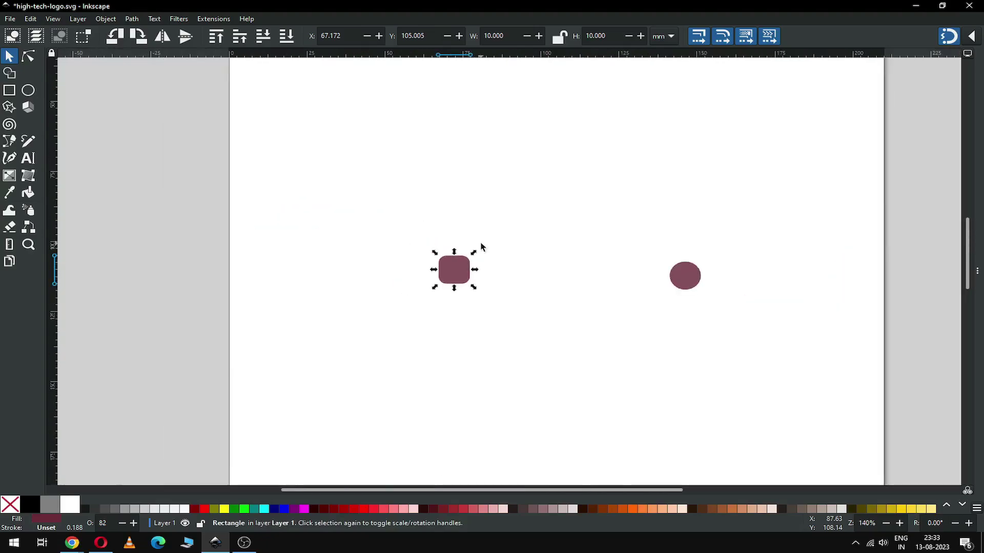
left_click(556, 228)
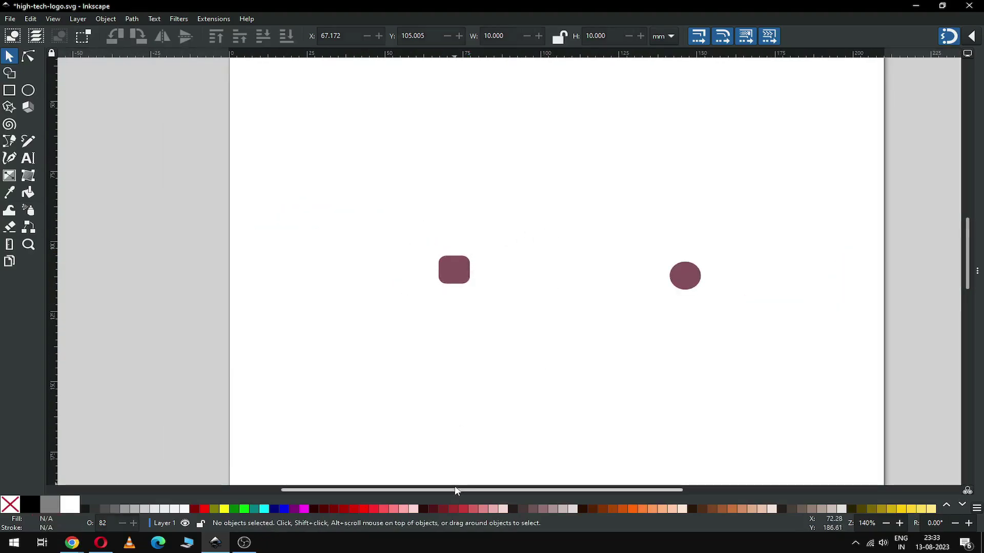
left_click_drag(454, 486, 514, 486)
key("z")
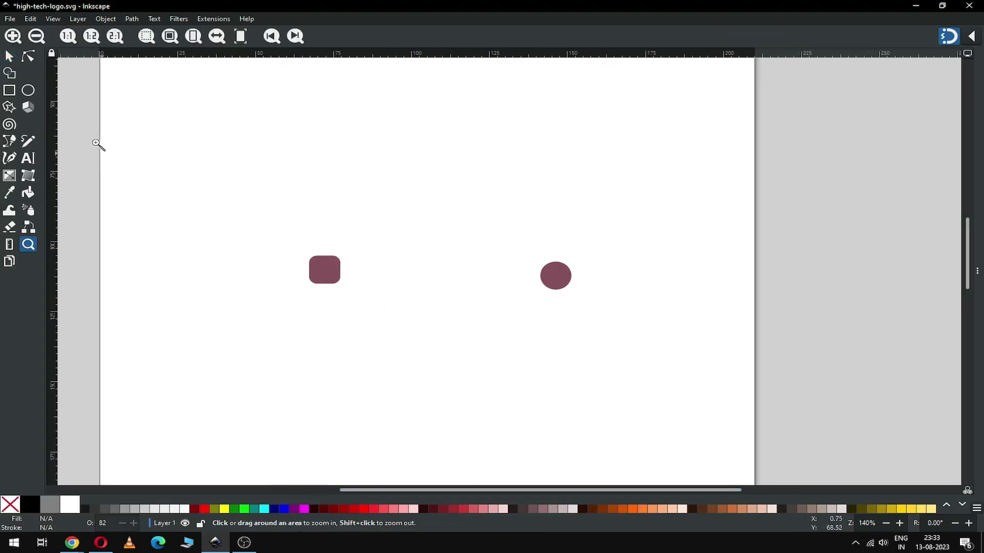
left_click_drag(97, 145, 674, 401)
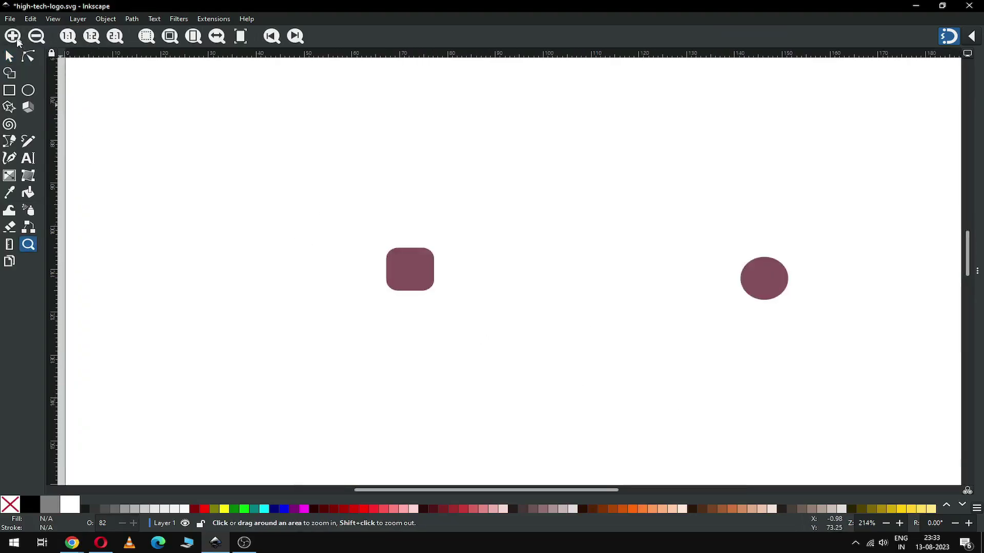
left_click(11, 56)
left_click(409, 272)
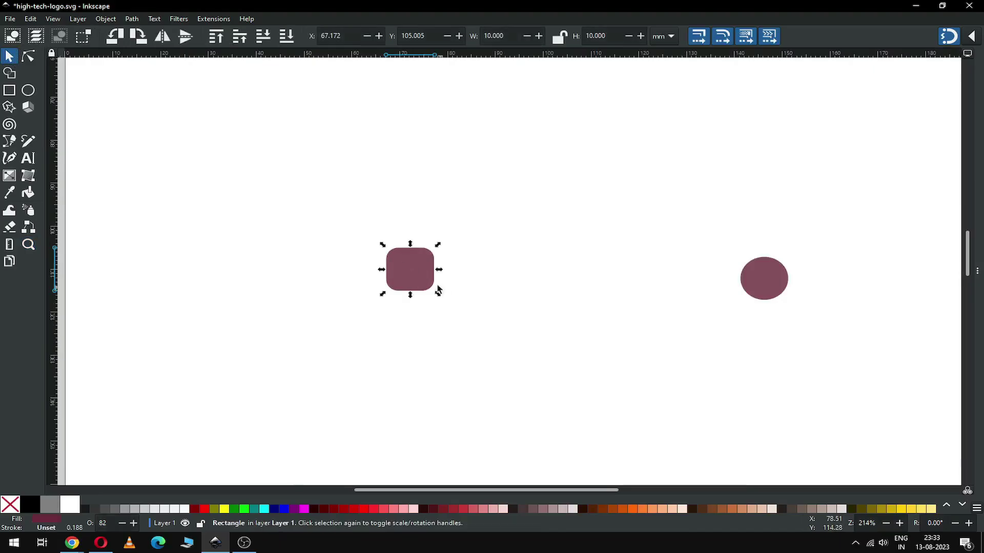
left_click(132, 18)
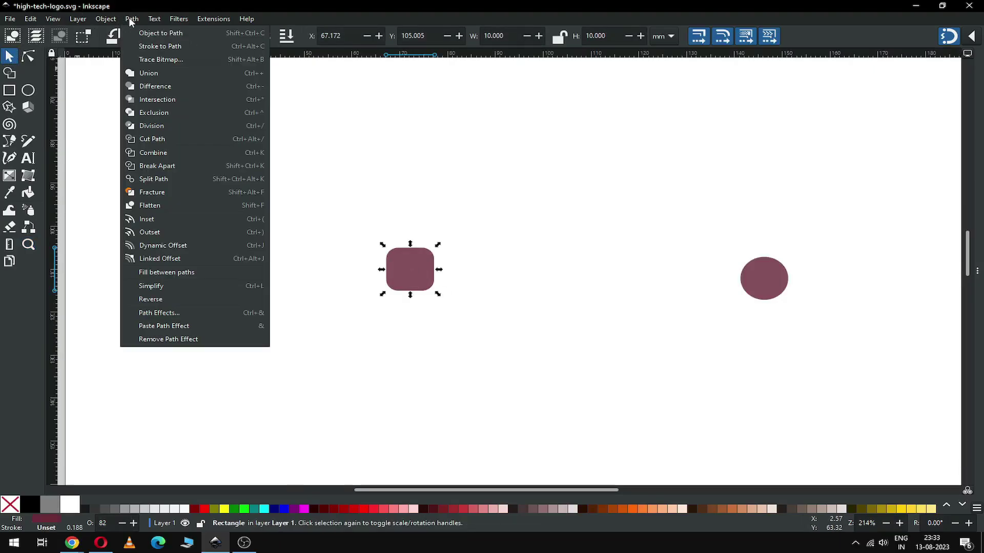
left_click(164, 36)
Step: Convert the circle from an object to a path
left_click(767, 283)
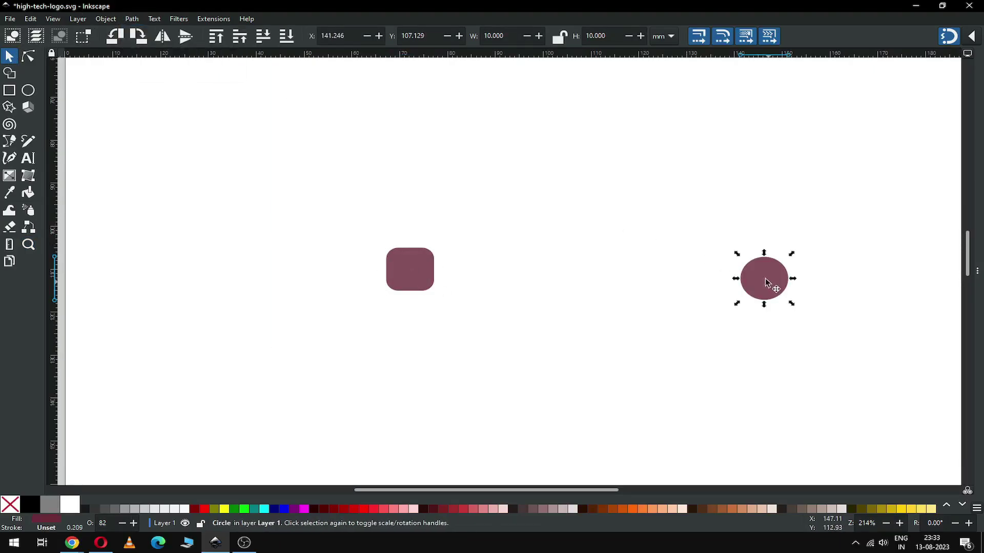
left_click(132, 18)
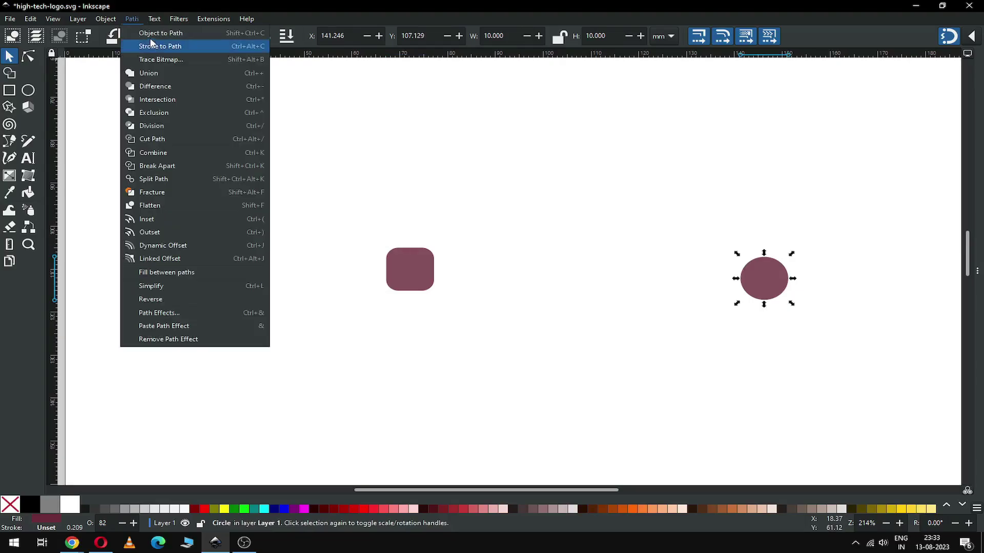
left_click(152, 34)
Step: Move the rounded square close to the page's left edge and duplicate it in place
left_click(405, 279)
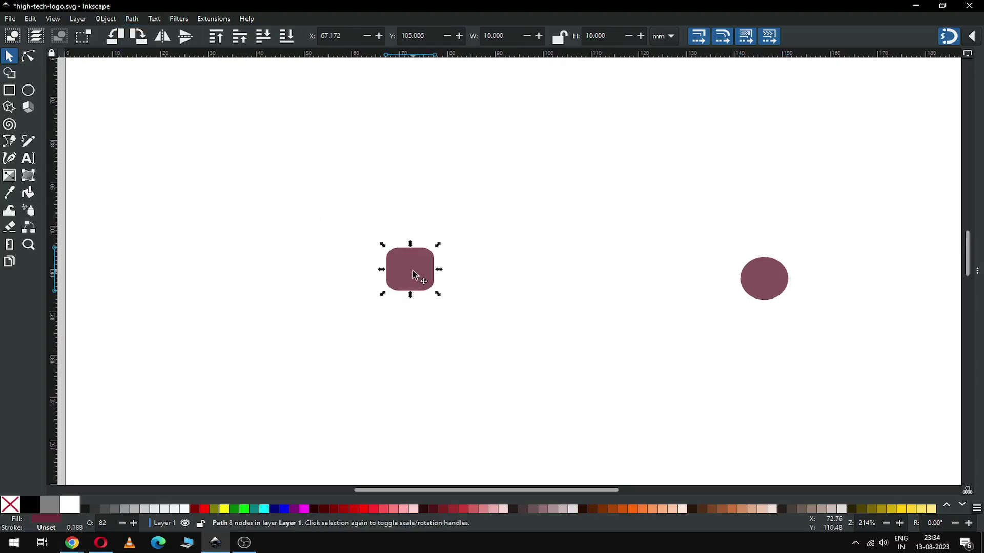
left_click_drag(404, 279, 151, 297)
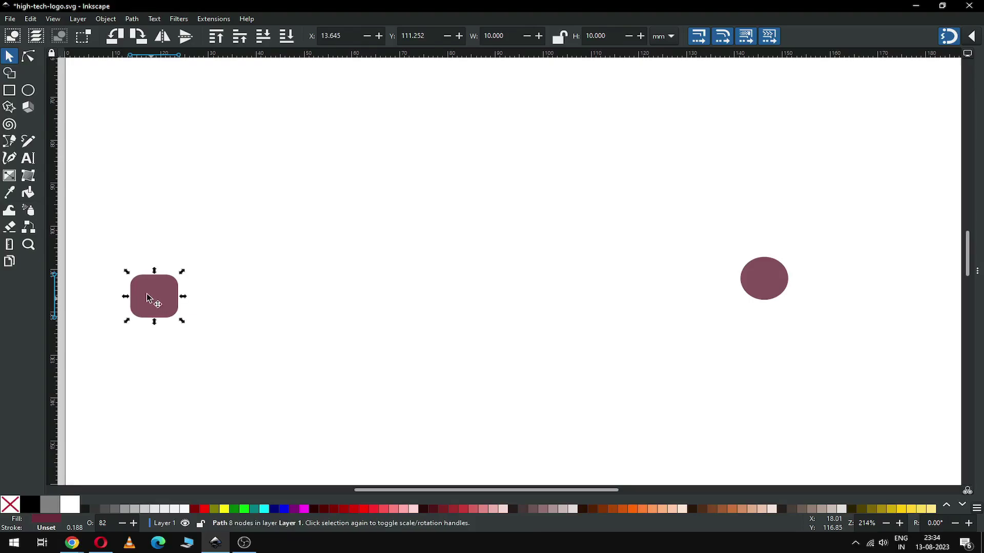
right_click(146, 294)
left_click(182, 342)
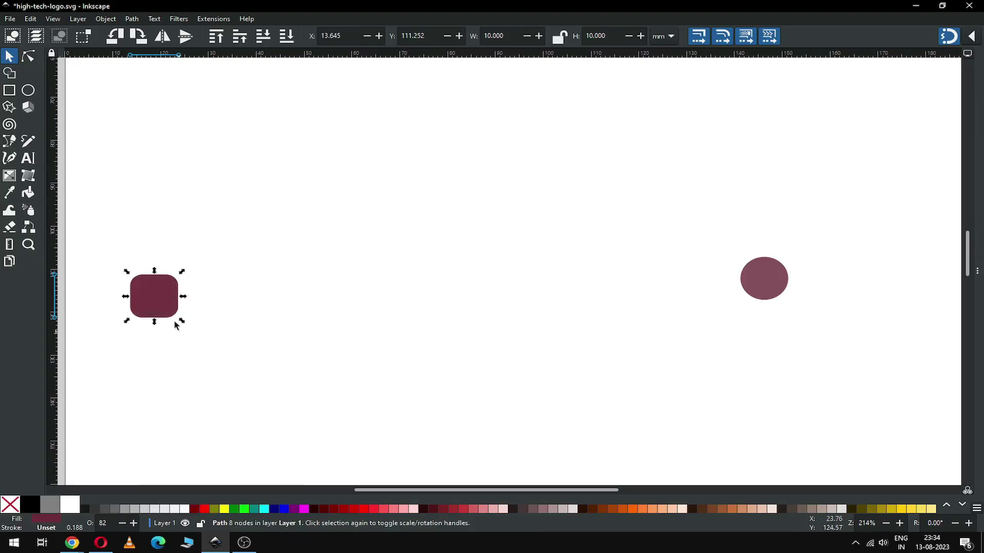
Step: Review the snapping options and move the duplicate square beside the original on its right
left_click(972, 37)
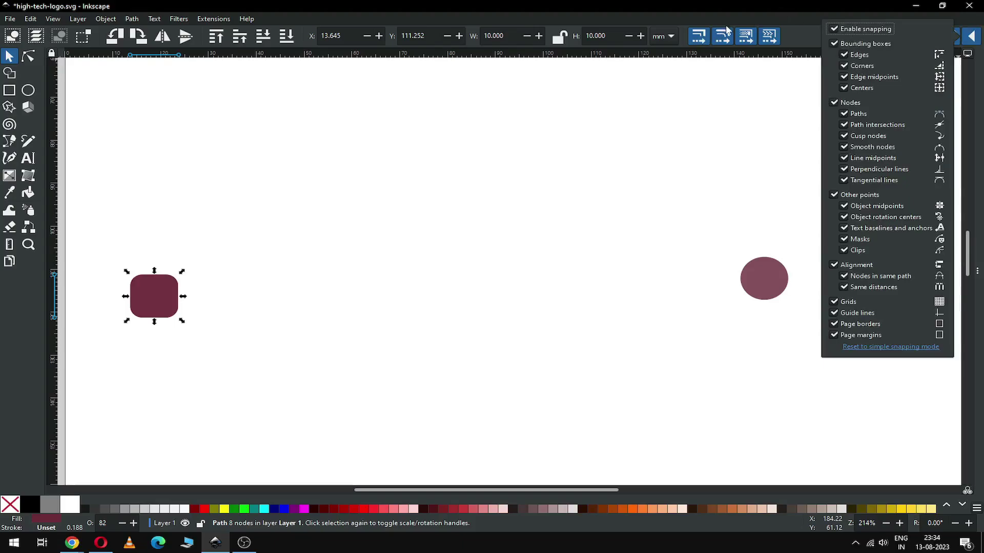
left_click(710, 128)
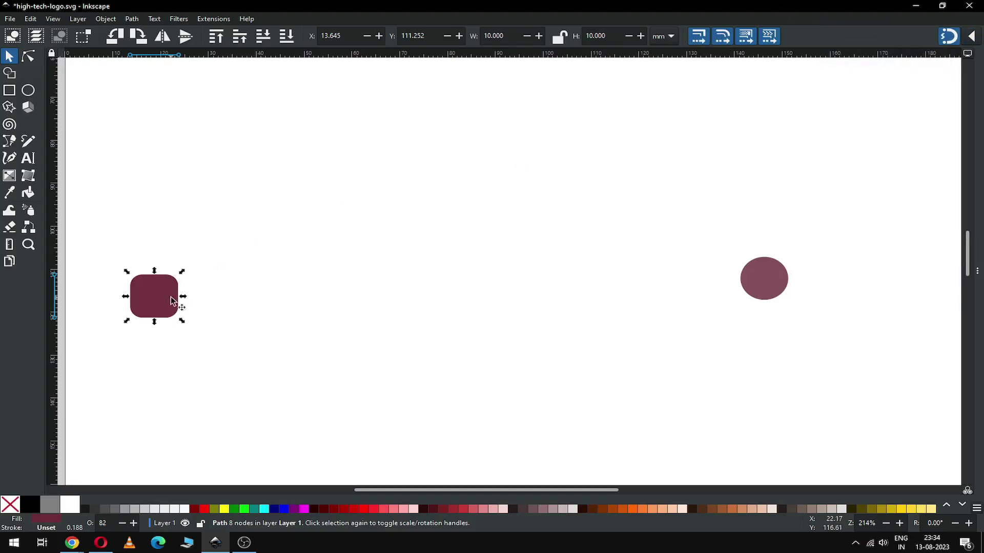
left_click_drag(159, 297, 208, 297)
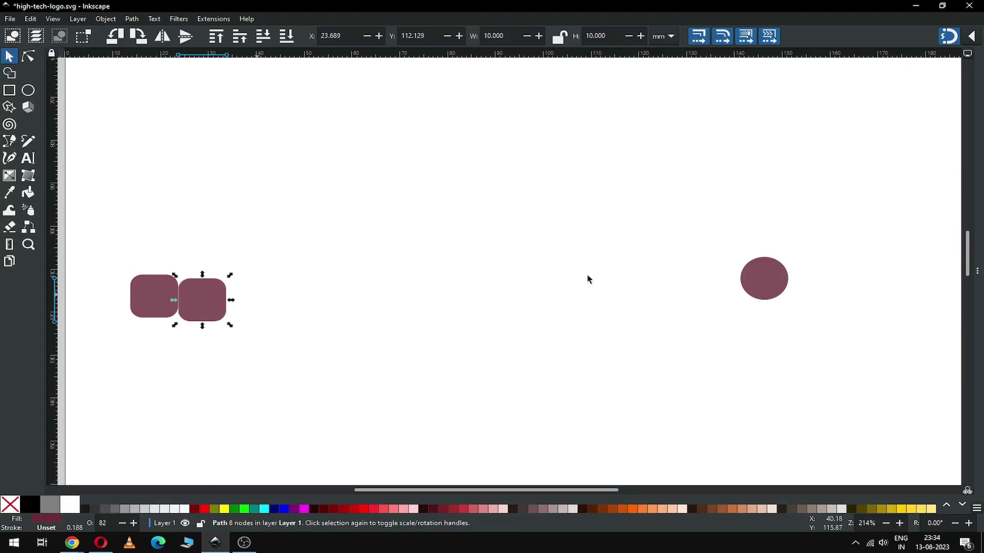
Step: Move the circle lower on the page and snap the duplicate square flush against the original's right edge, level with it
left_click(769, 278)
left_click_drag(768, 278, 760, 377)
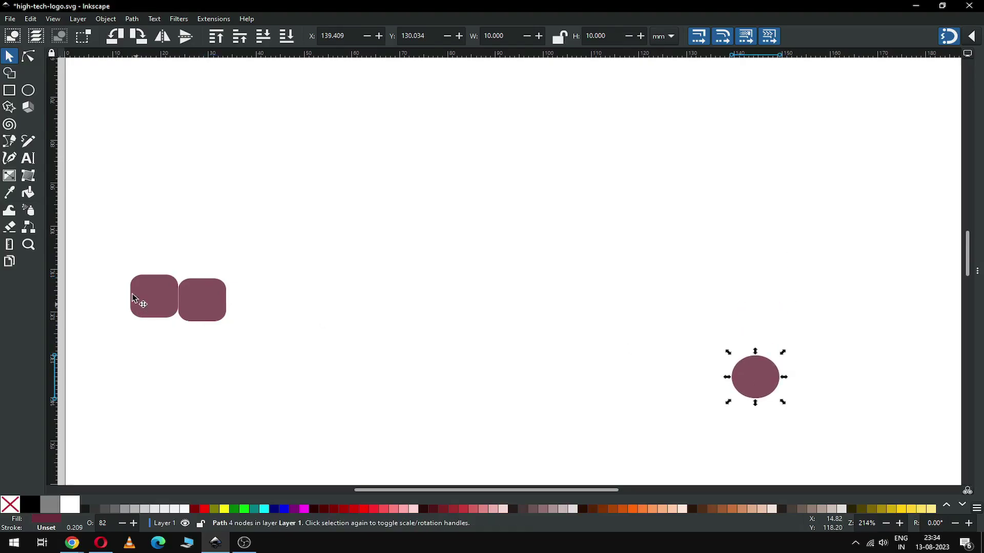
key("z")
left_click_drag(121, 264, 308, 348)
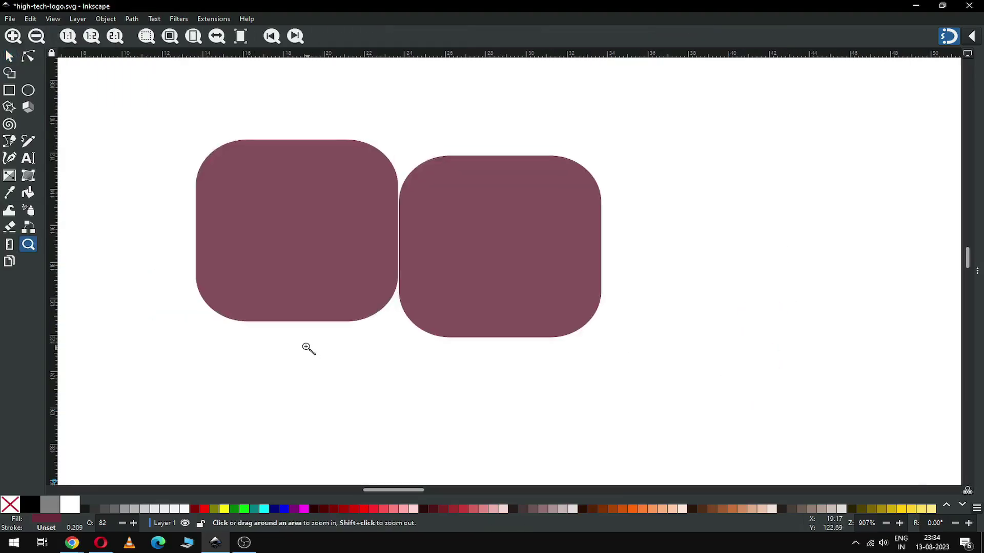
left_click(10, 59)
left_click_drag(450, 206, 448, 204)
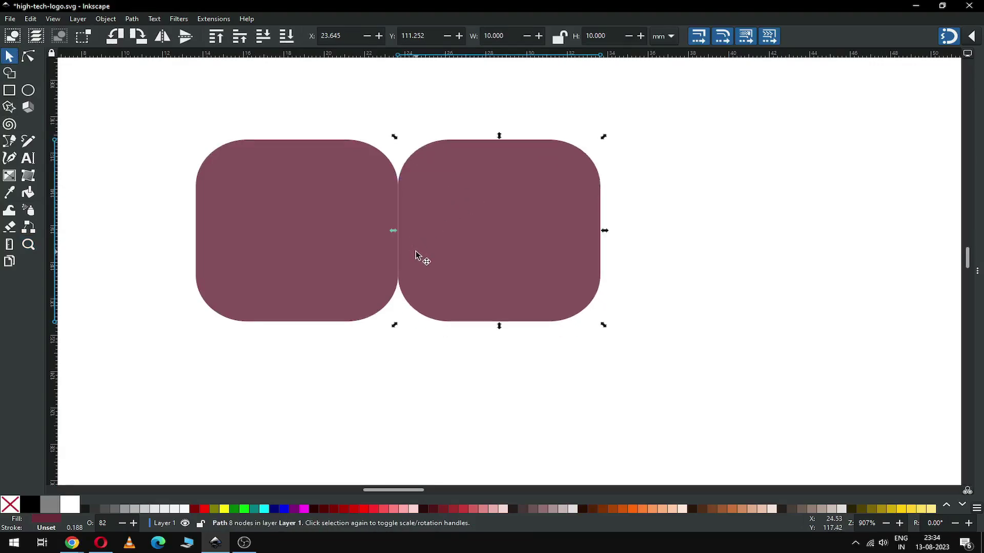
Step: Select both adjoining rounded squares and duplicate them in place
key("minus")
key("minus")
left_click_drag(305, 174, 617, 339)
right_click(512, 247)
left_click(542, 294)
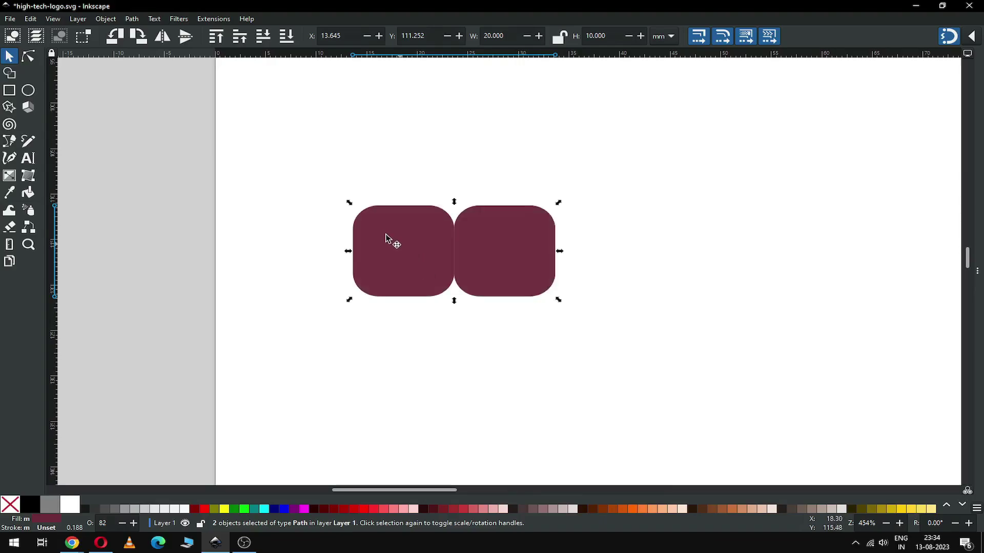
Step: Snap the duplicated pair against the original squares' right edge and add a duplicate of the end square to complete a row of five
left_click_drag(391, 239, 592, 234)
left_click(602, 325)
left_click(692, 257)
right_click(694, 249)
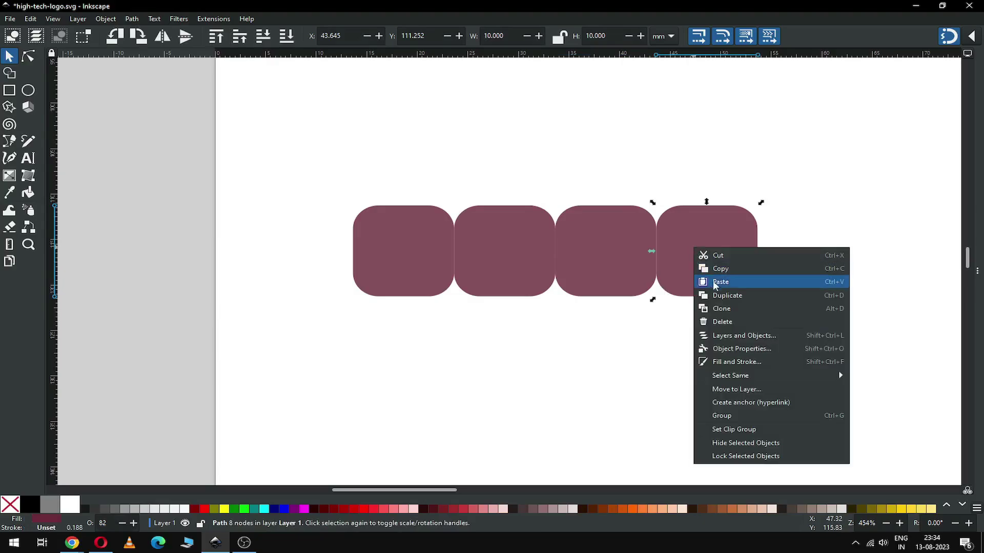
left_click(722, 295)
left_click_drag(687, 228, 792, 234)
left_click(638, 340)
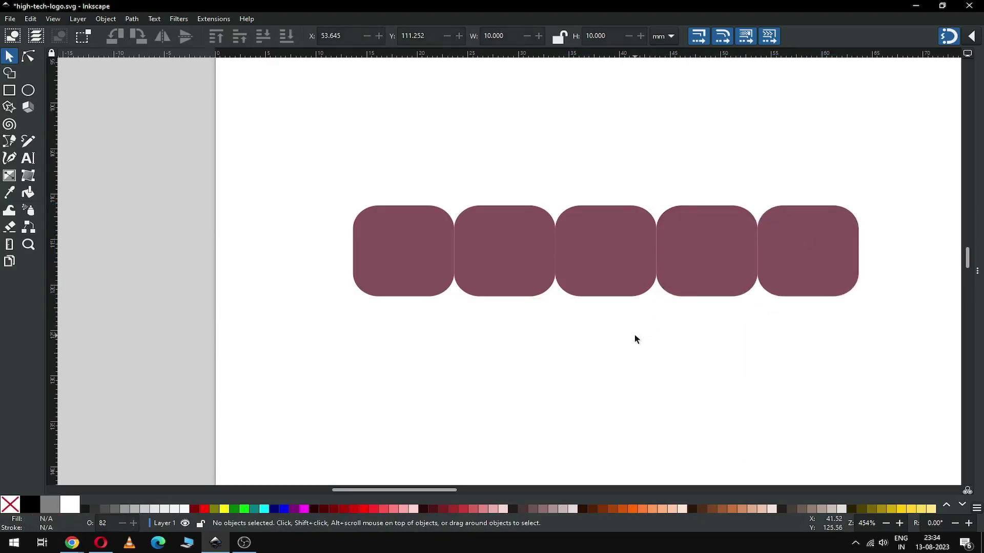
Step: Save the document with the row of five rounded squares
key("minus")
key("minus")
key("minus")
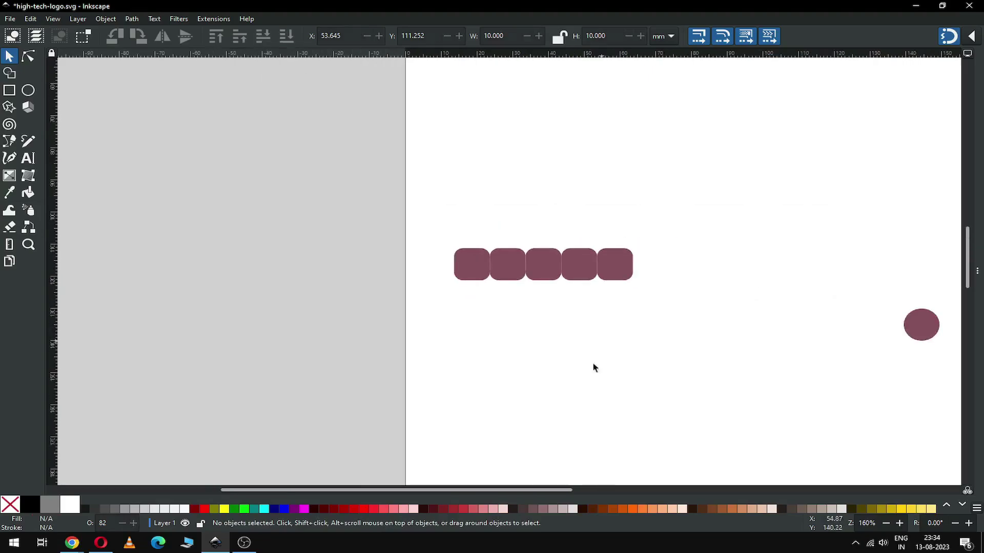
left_click_drag(515, 490, 578, 489)
key("ctrl+s")
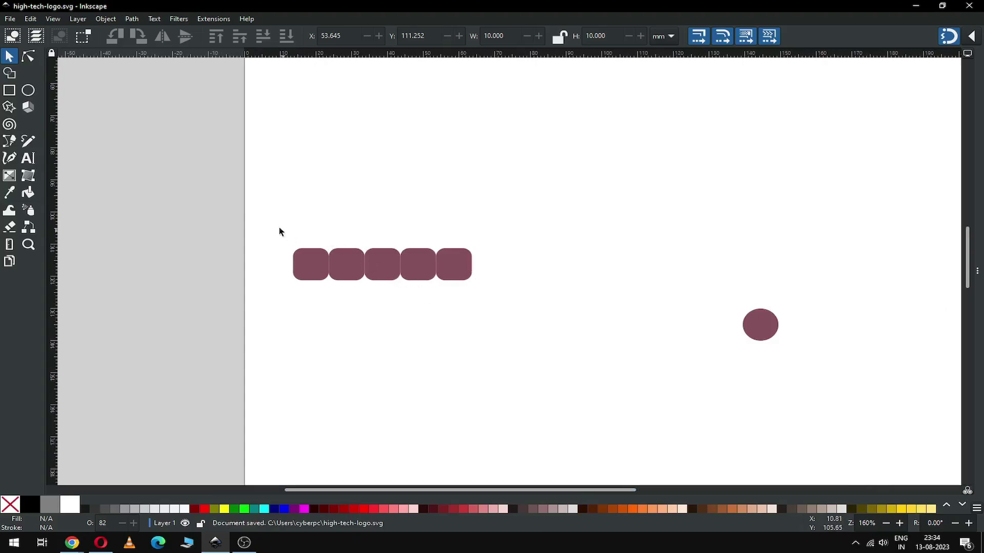
Step: Duplicate the row of five rounded squares and snap the copy flush beneath the original row
left_click_drag(276, 226, 506, 297)
right_click(422, 265)
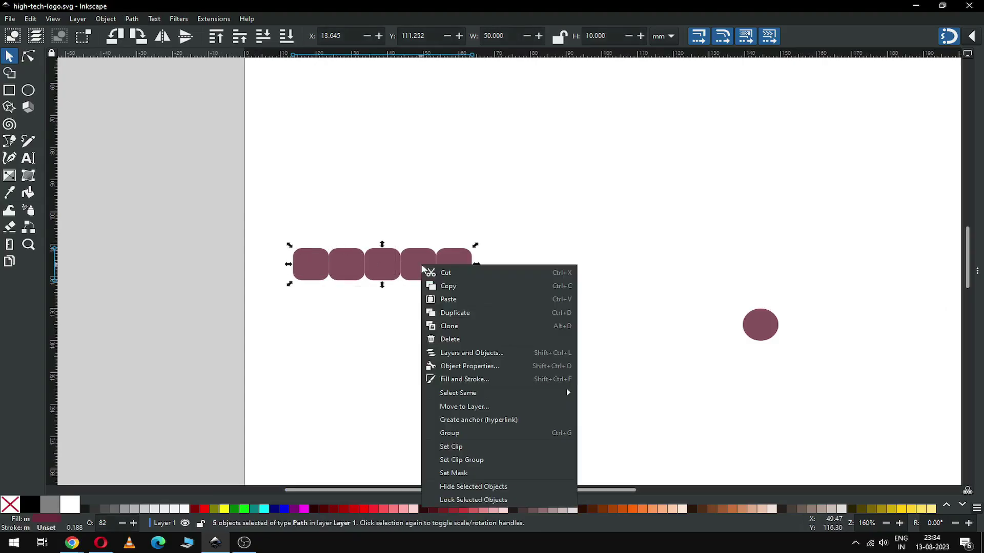
left_click(445, 313)
left_click_drag(316, 261, 315, 294)
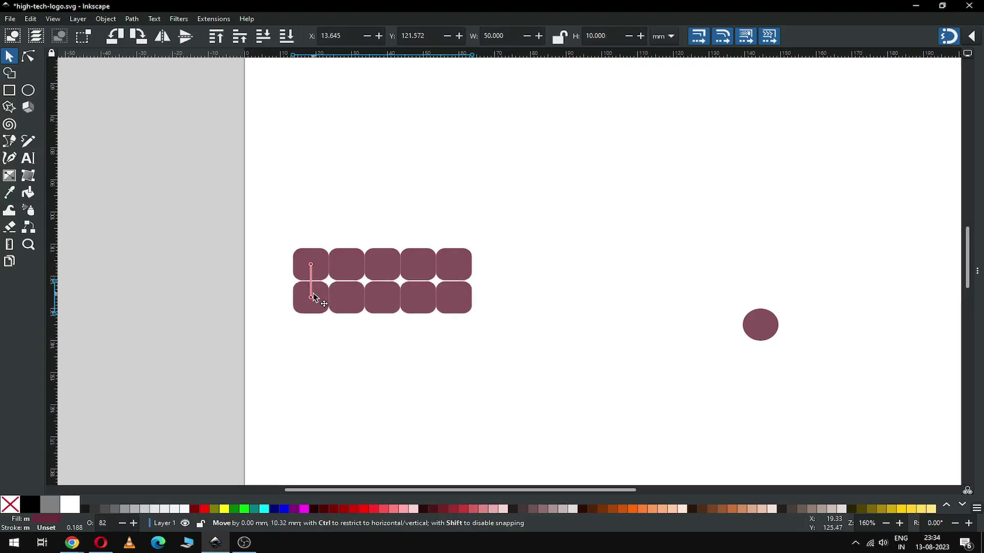
key("z")
left_click_drag(288, 249, 409, 335)
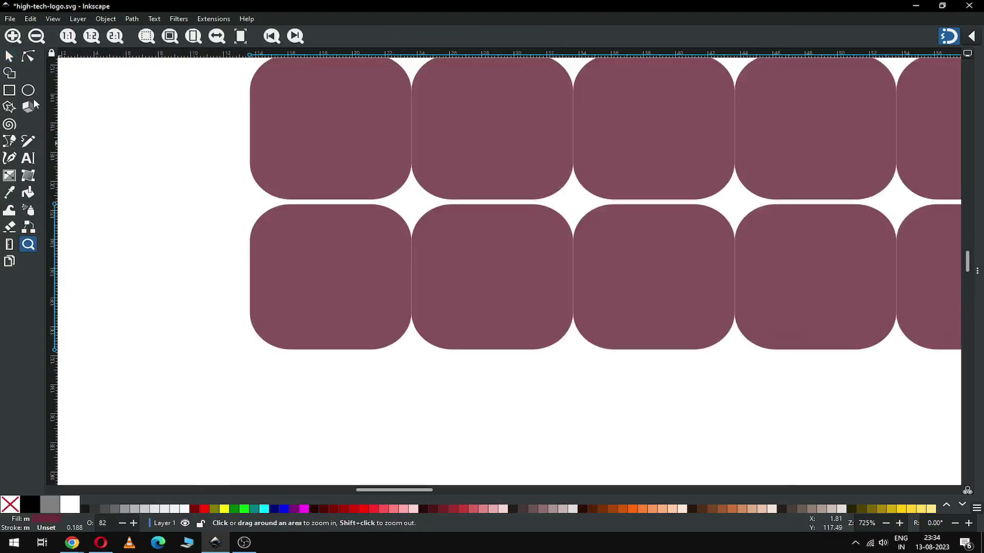
key("s")
left_click_drag(318, 259, 311, 247)
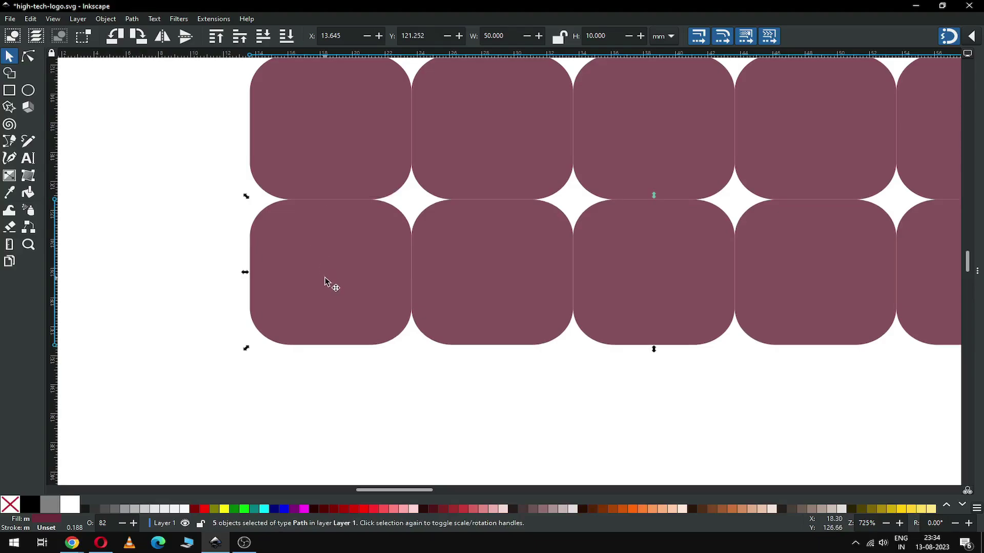
Step: Duplicate the second row of squares and snap the copy directly below it as the third row
scroll(331, 283, "down", 3)
right_click(570, 275)
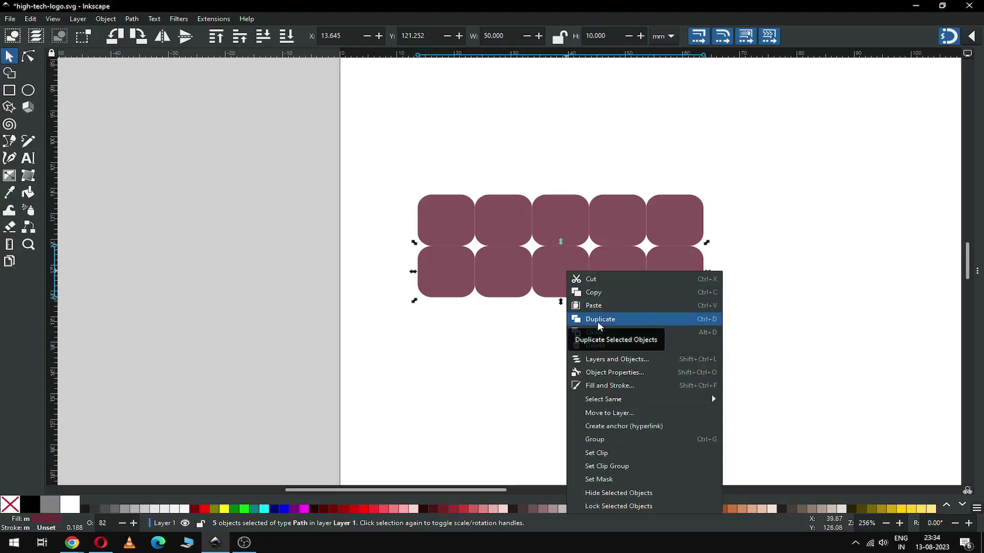
left_click(599, 321)
left_click_drag(512, 277, 507, 324)
Step: Duplicate the square row twice more, snapping one copy beneath and one above the grid to make five rows, and save the document
right_click(506, 324)
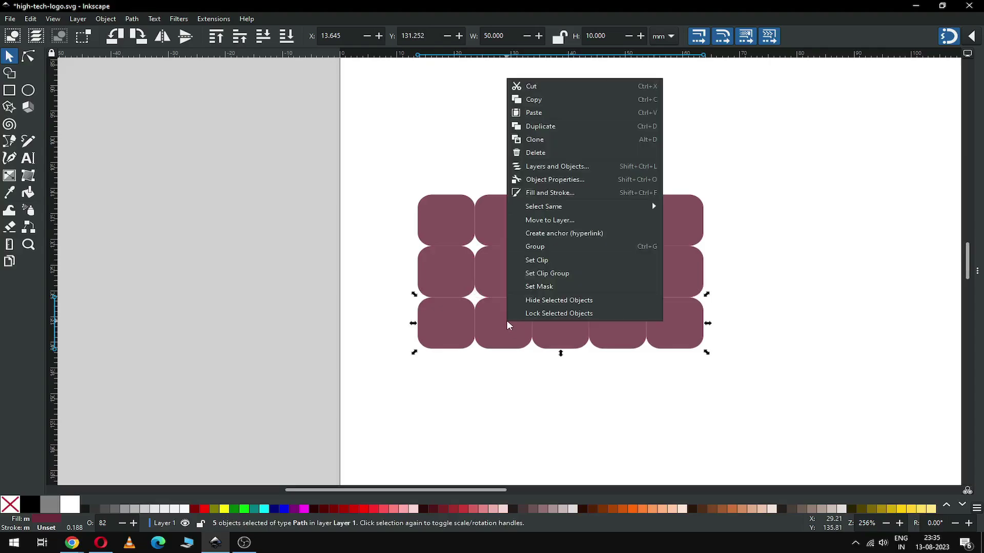
left_click(541, 126)
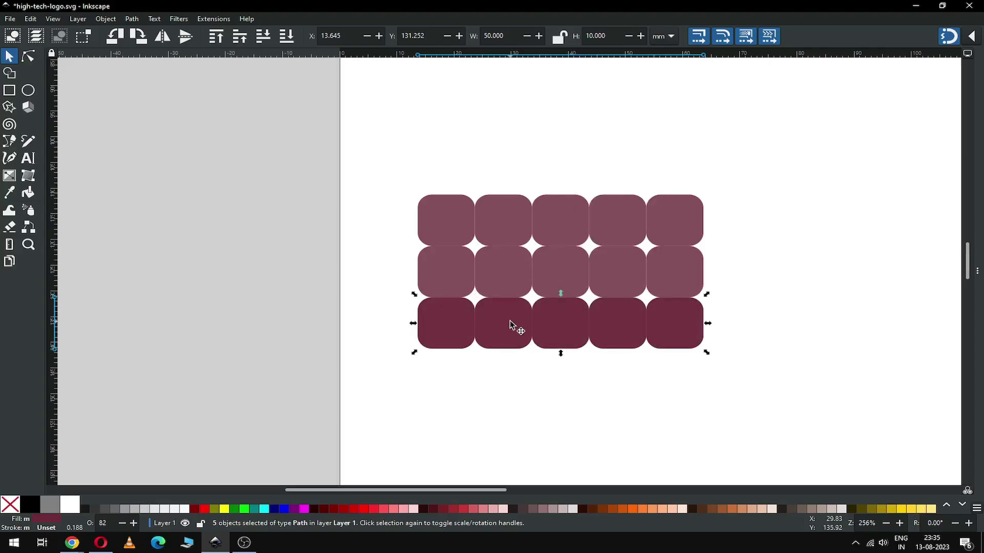
left_click_drag(512, 328, 510, 158)
right_click(506, 372)
left_click(549, 177)
key("Escape")
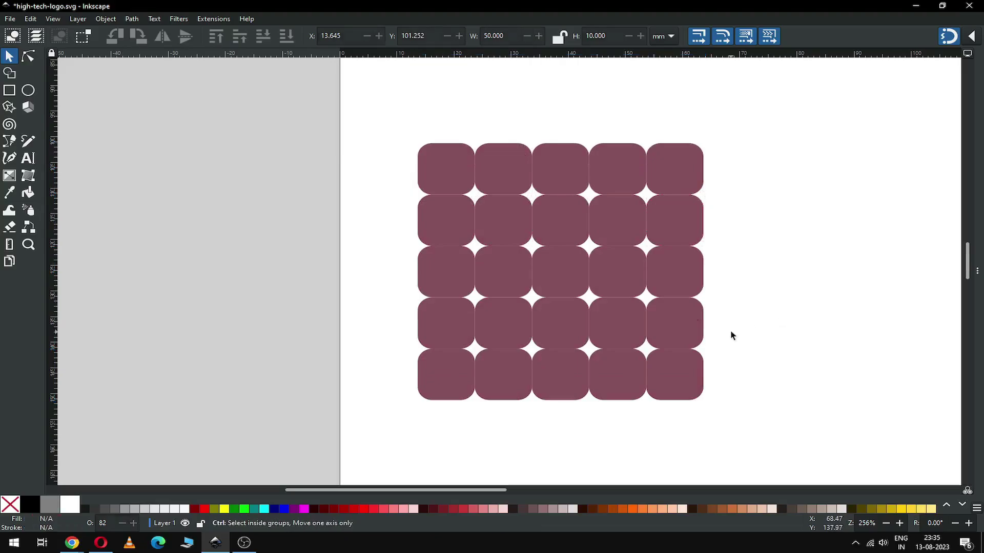
key("ctrl+s")
Step: Move the circle toward the page's right edge, level with the bottom row of the square grid
key("minus")
key("minus")
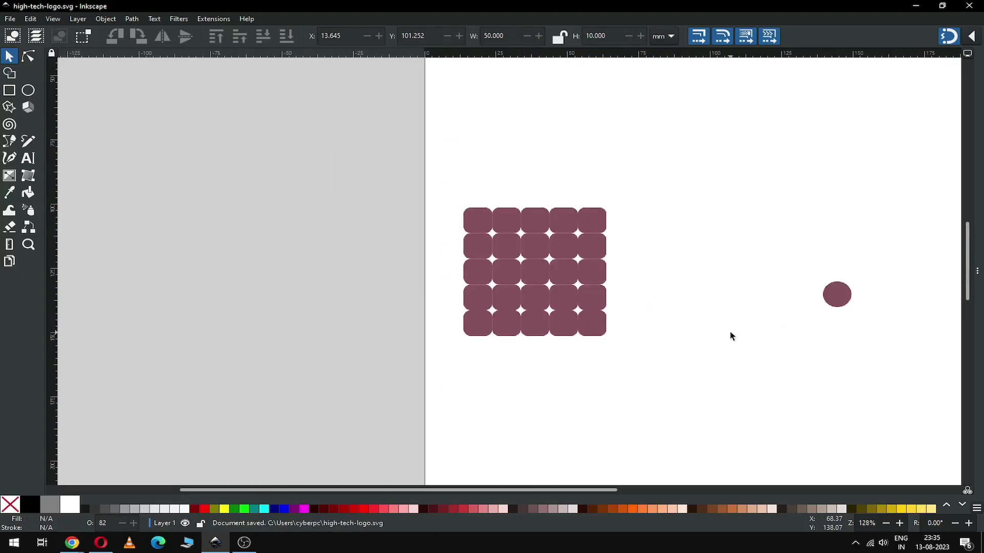
left_click_drag(581, 490, 678, 489)
key("z")
left_click_drag(244, 186, 837, 393)
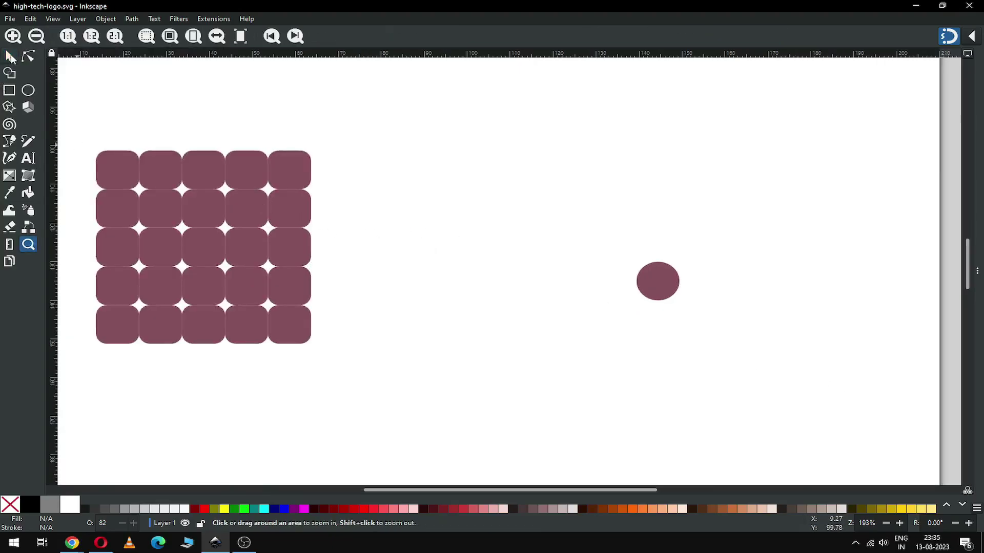
left_click(11, 57)
left_click_drag(663, 285, 838, 332)
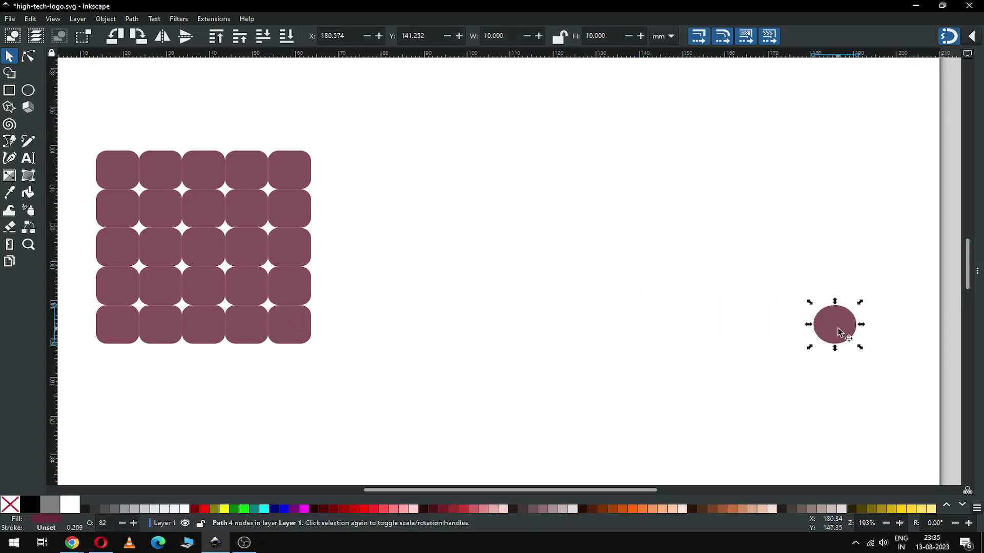
Step: Duplicate the circle and snap the copy flush against the original's left side
right_click(838, 332)
left_click(723, 161)
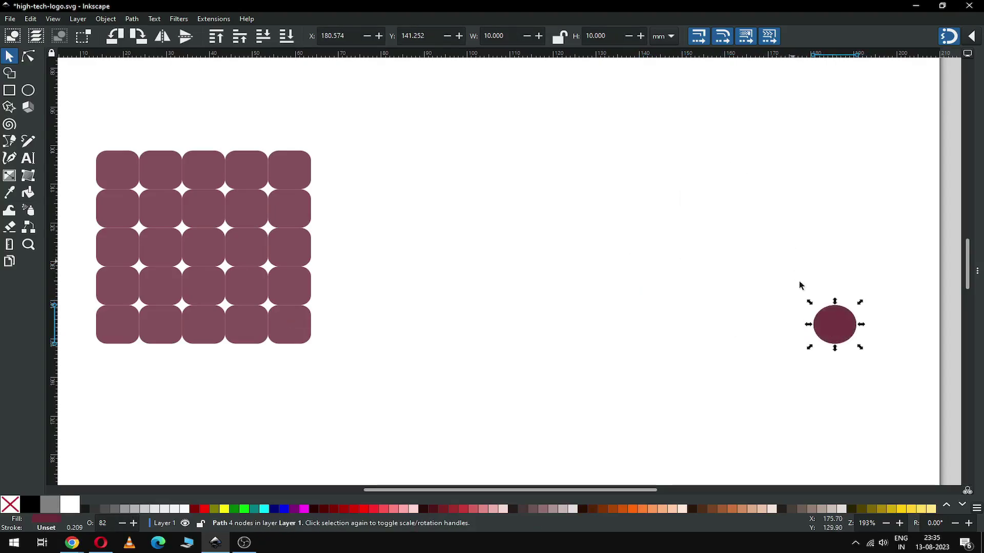
left_click_drag(835, 320, 785, 321)
left_click(745, 294)
Step: Duplicate both circles and snap the copied pair to the left of the originals, making a row of four
left_click_drag(716, 284, 867, 368)
right_click(836, 328)
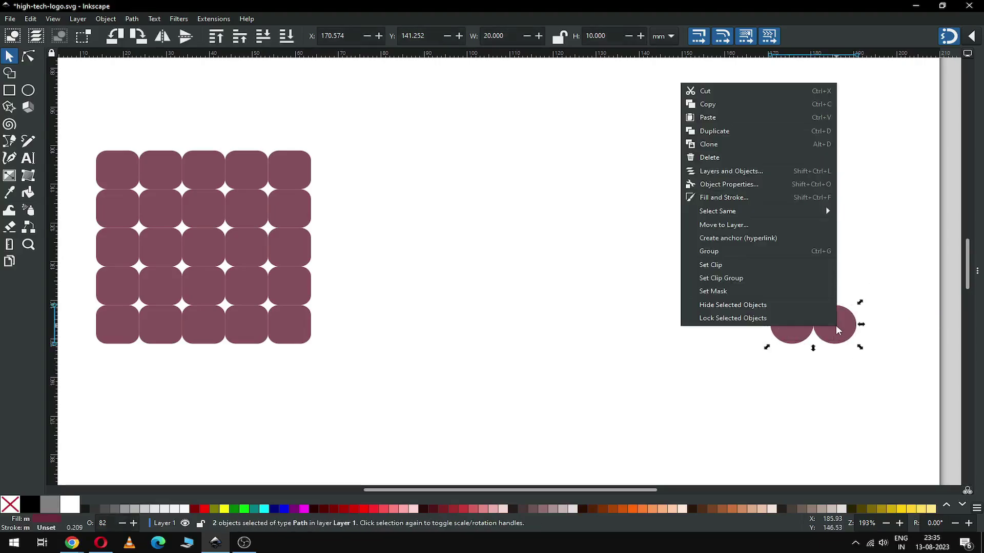
left_click(731, 132)
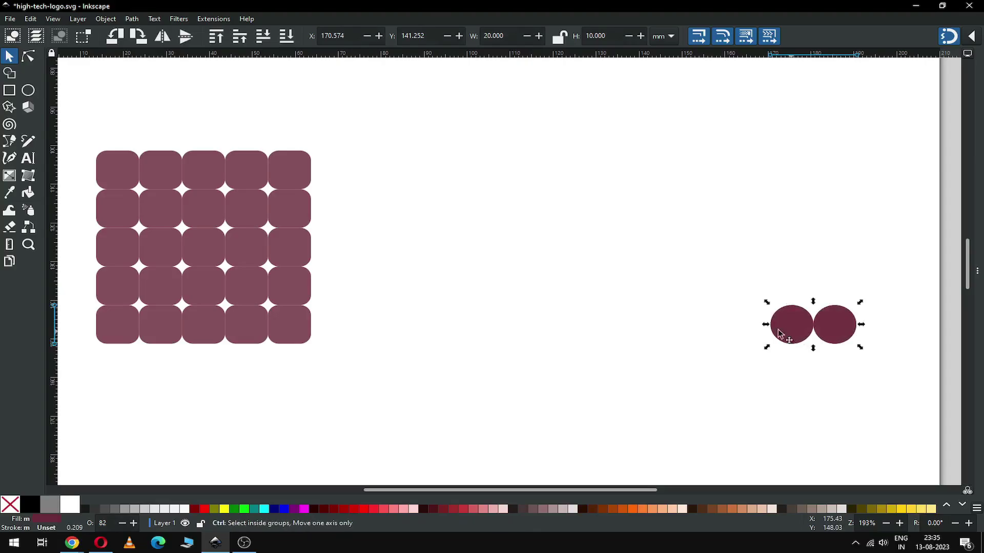
left_click_drag(780, 332, 700, 330)
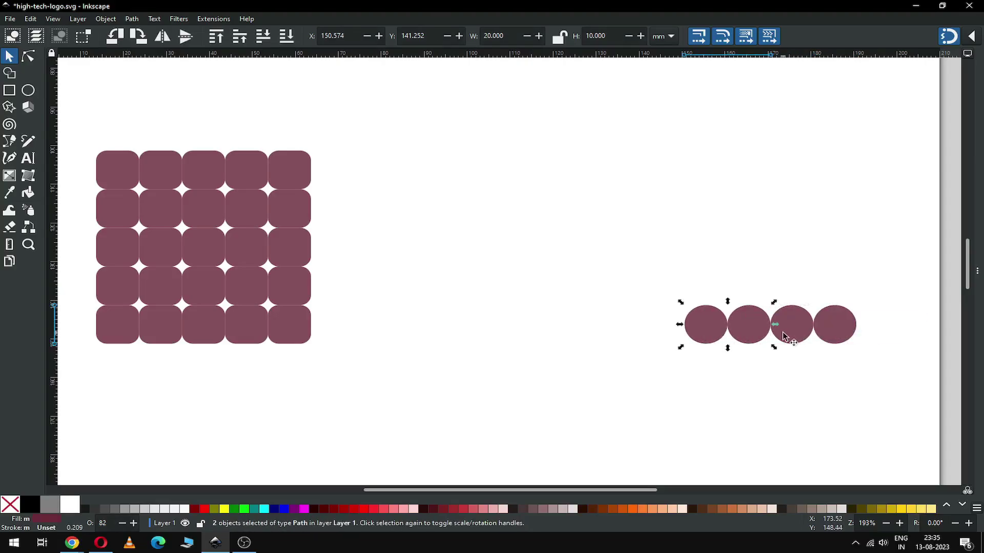
Step: Duplicate the leftmost circle and snap the copy to its left to complete a row of five circles
left_click(705, 331)
right_click(705, 332)
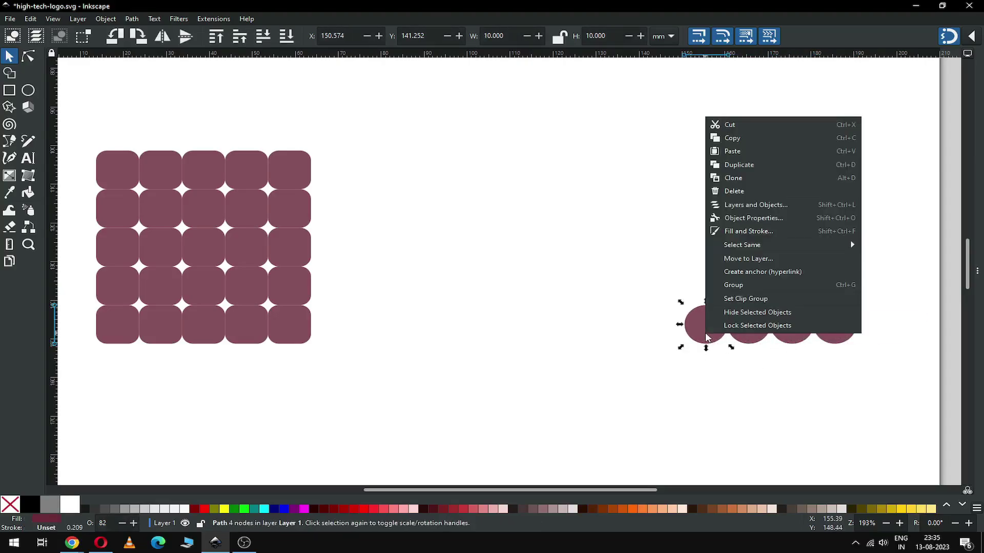
left_click(741, 165)
left_click_drag(708, 326, 661, 327)
left_click(712, 375)
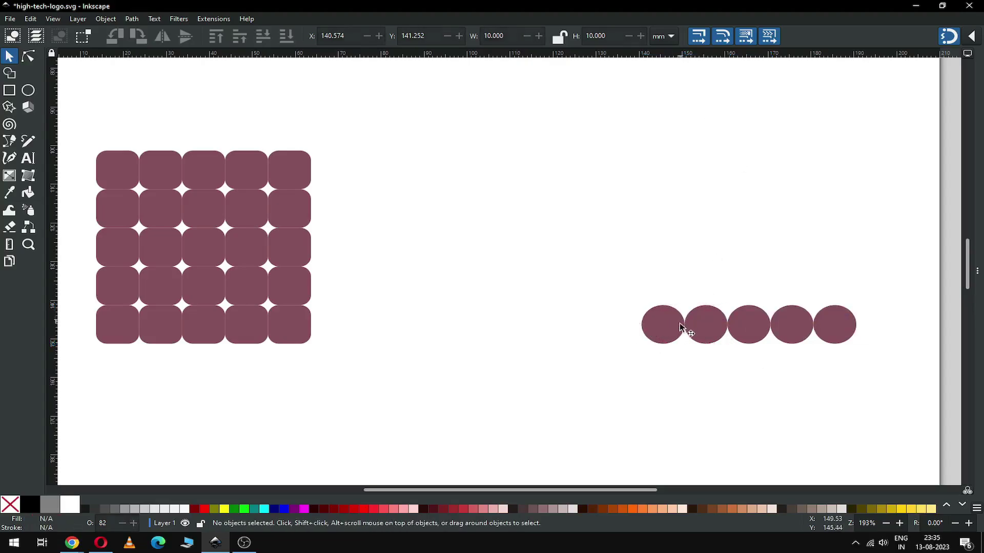
left_click(973, 37)
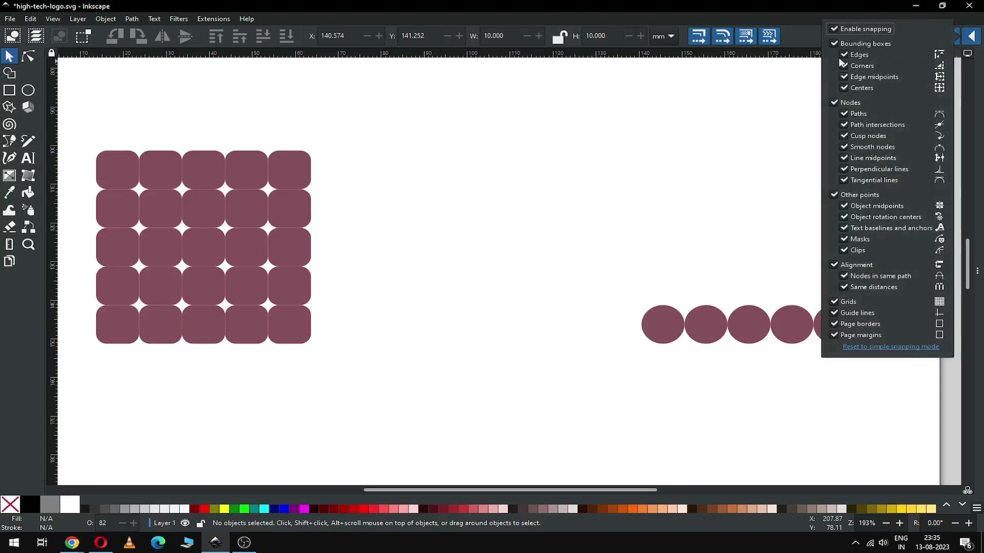
left_click(976, 36)
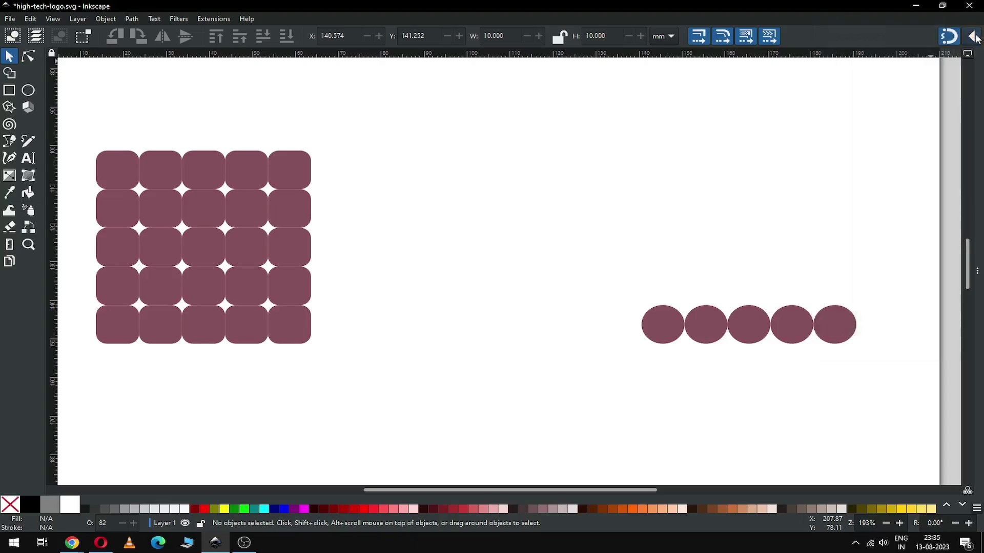
Step: Duplicate the row of five circles twice and snap the copies above it, making three stacked rows
left_click_drag(560, 260, 894, 371)
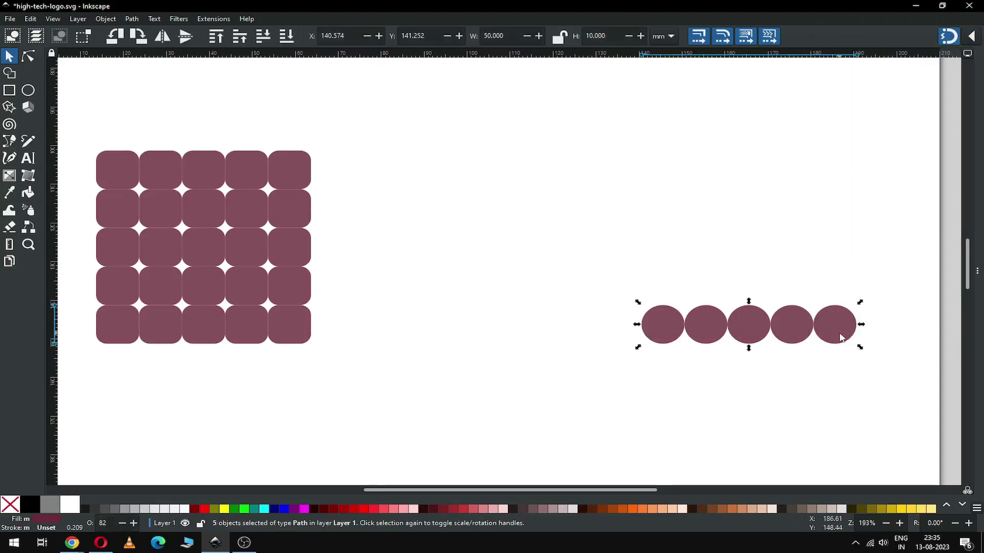
right_click(686, 332)
left_click(717, 138)
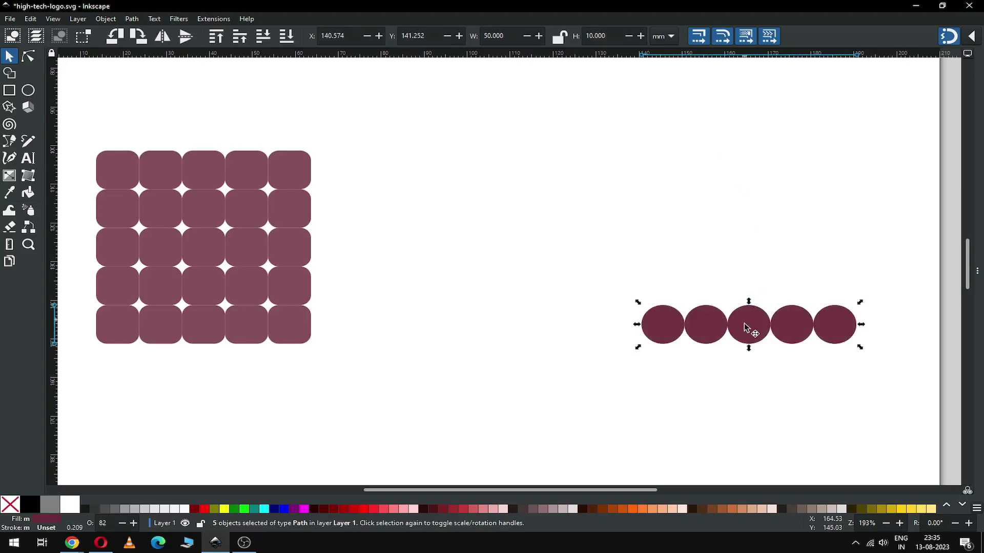
left_click_drag(748, 326, 748, 246)
right_click(745, 282)
left_click(771, 331)
Step: Duplicate the top circle row twice more, stacking the copies above to complete the 5 by 5 circle grid, and save the document
right_click(747, 247)
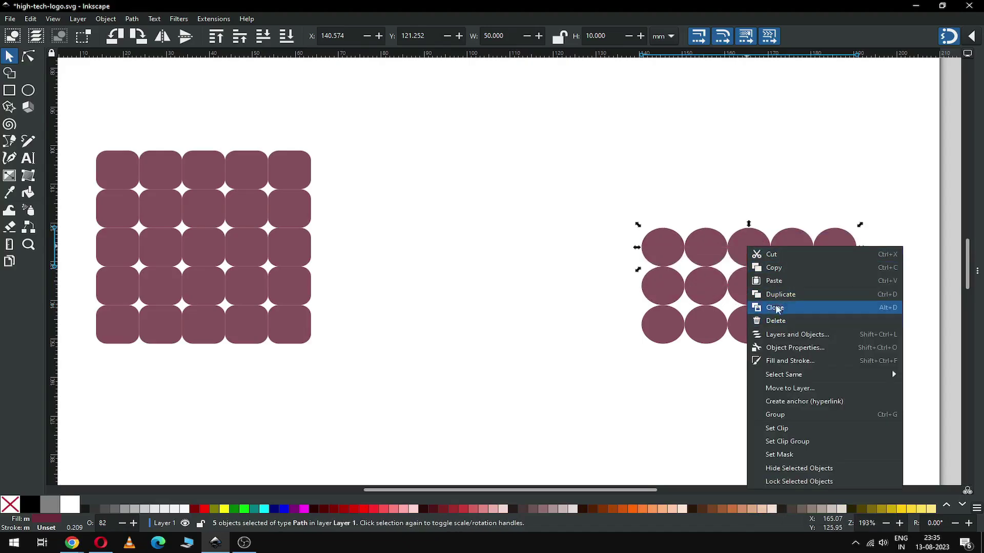
left_click(777, 297)
left_click_drag(751, 252, 753, 177)
right_click(752, 222)
left_click(780, 264)
key("ctrl+s")
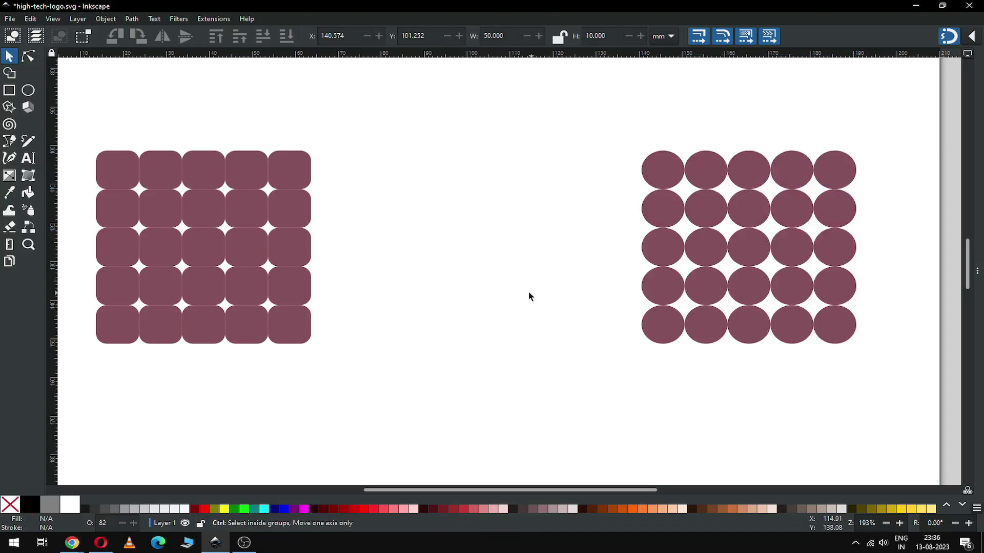
Step: Move the whole circle grid left, closer to the square grid and aligned with its rows
left_click_drag(569, 119, 892, 383)
left_click_drag(677, 328, 551, 323)
left_click(532, 414)
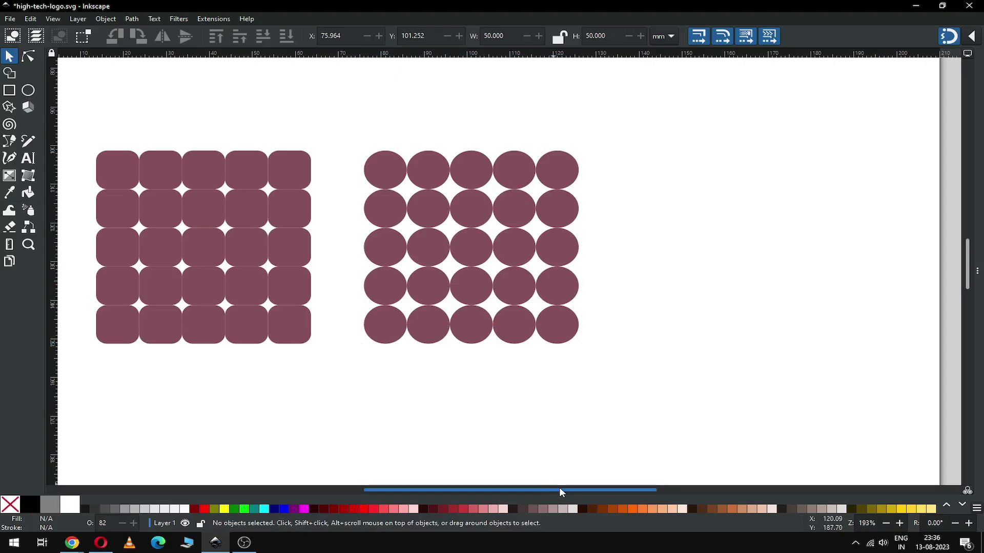
Step: Set the fill of all squares and circles in both grids to black and save the document
left_click_drag(558, 488, 514, 487)
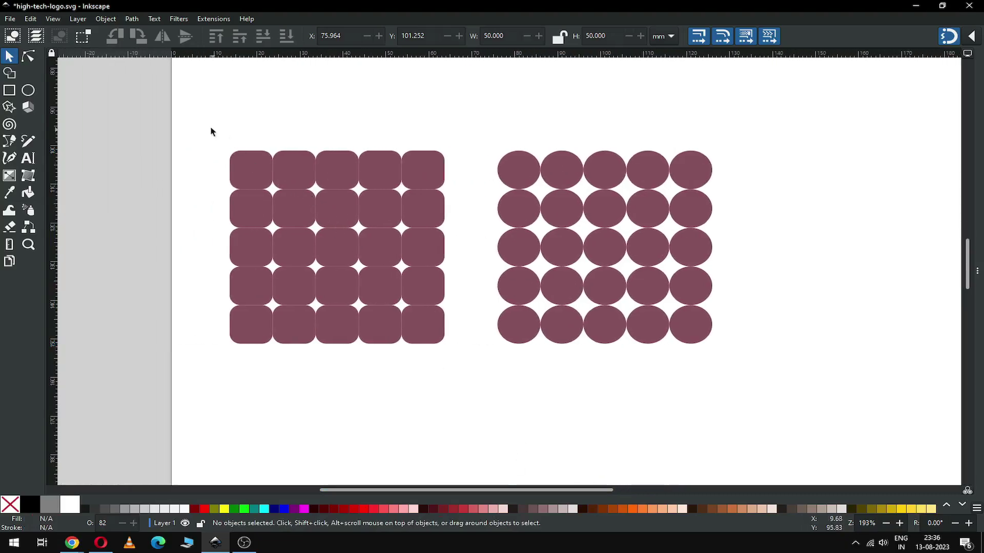
mouse_move(205, 125)
left_mouse_down()
mouse_move(321, 214)
mouse_move(763, 370)
left_mouse_up()
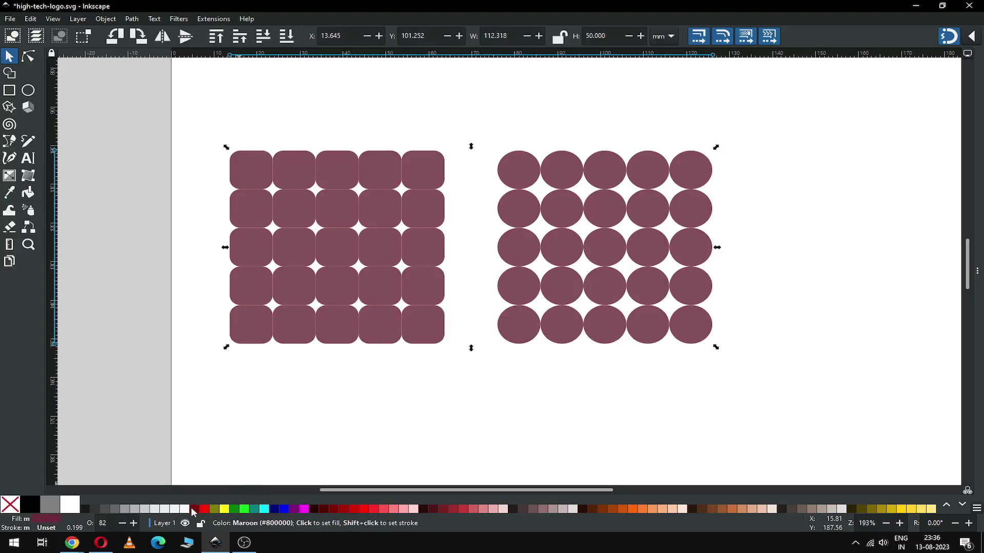
left_click(84, 509)
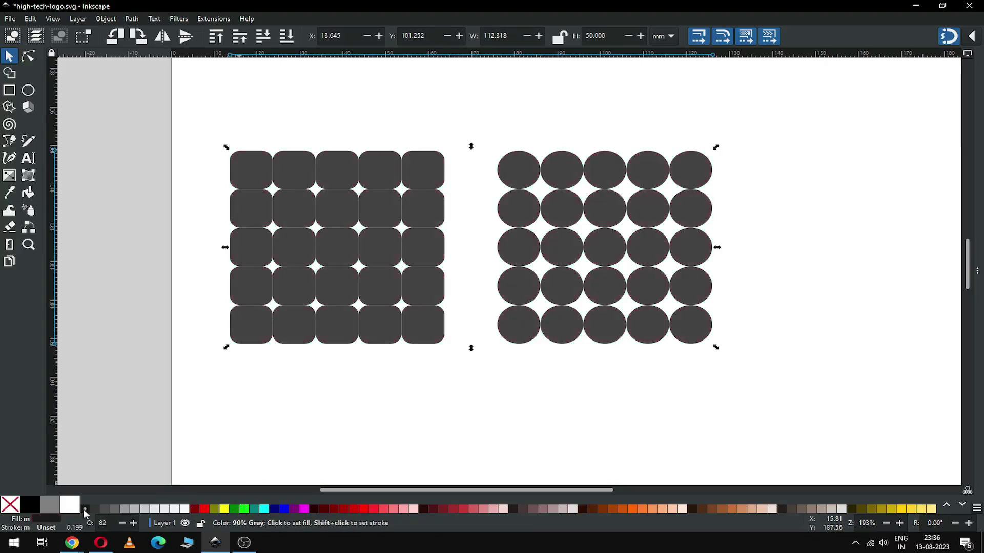
left_click(31, 506)
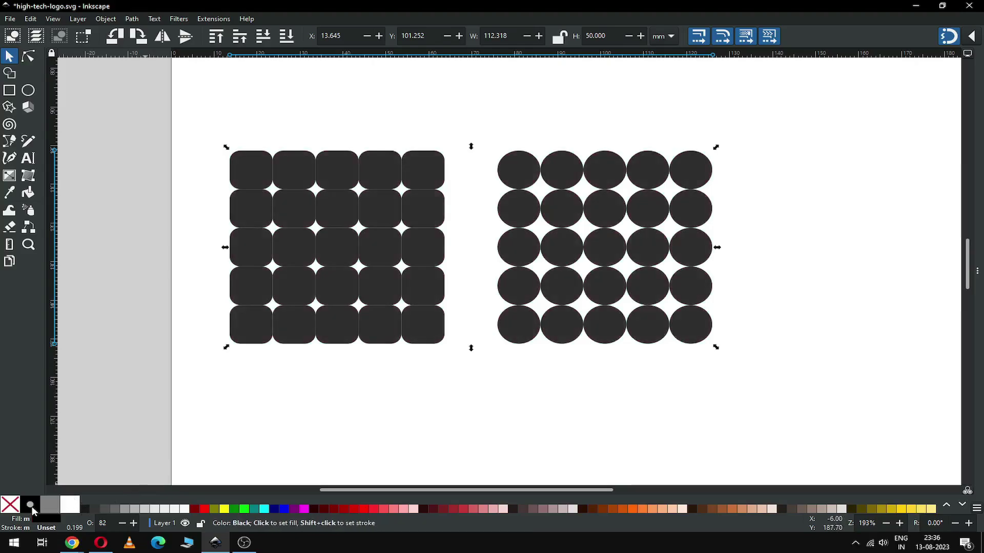
left_click(472, 395)
key("ctrl+s")
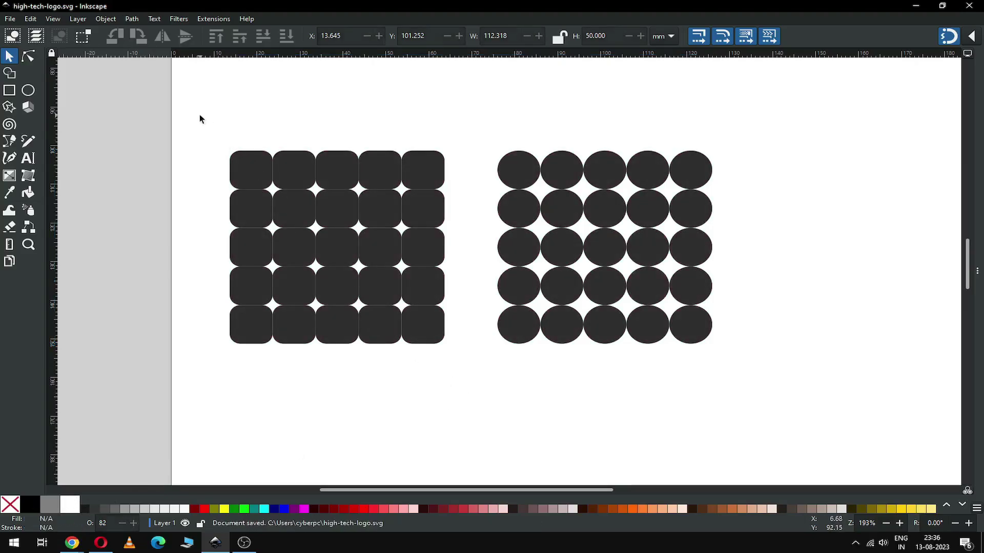
Step: With Shape Builder on both grids, pick the square grid's right-pointing outer chevron, from top-centre through right-middle to bottom-centre, including the connecting gaps
left_click_drag(200, 115, 734, 368)
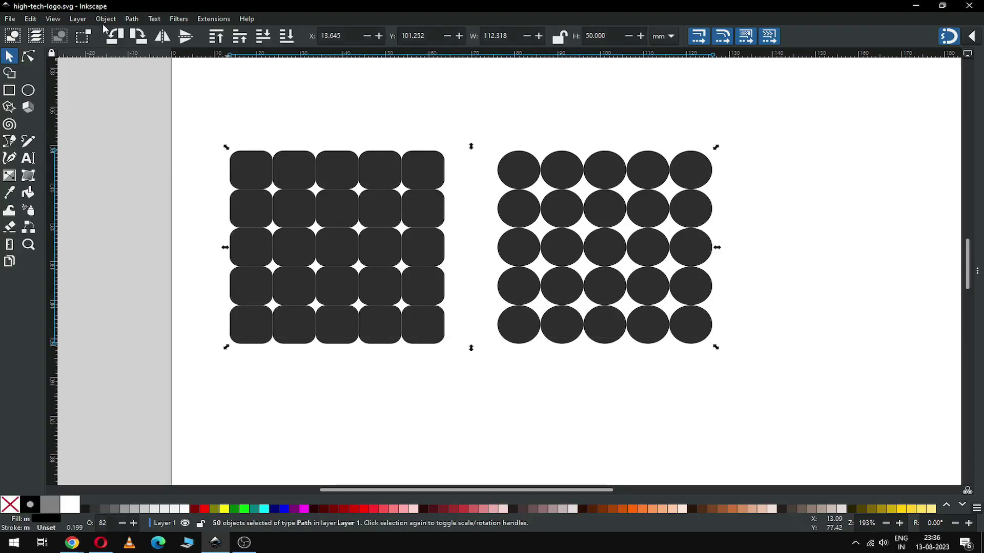
left_click(9, 76)
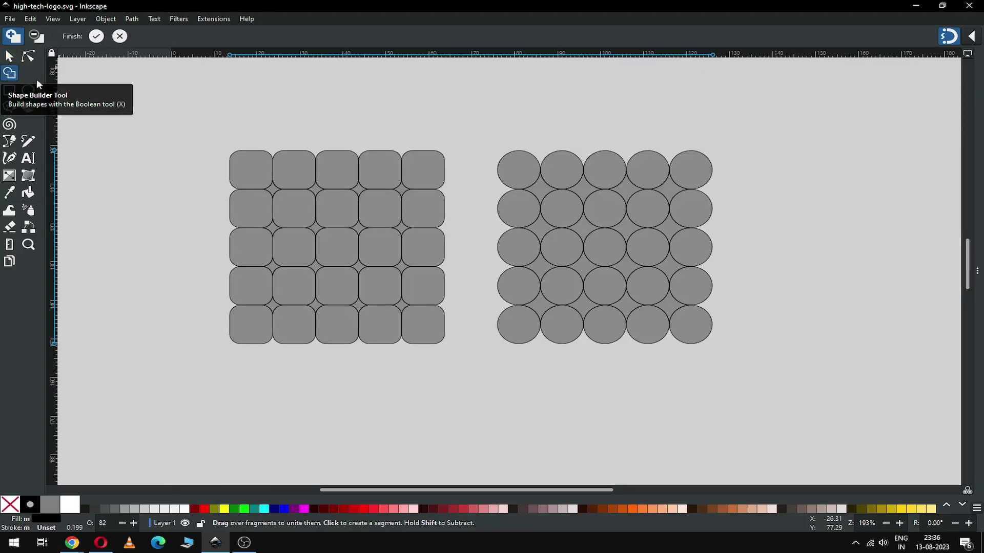
left_click(343, 171)
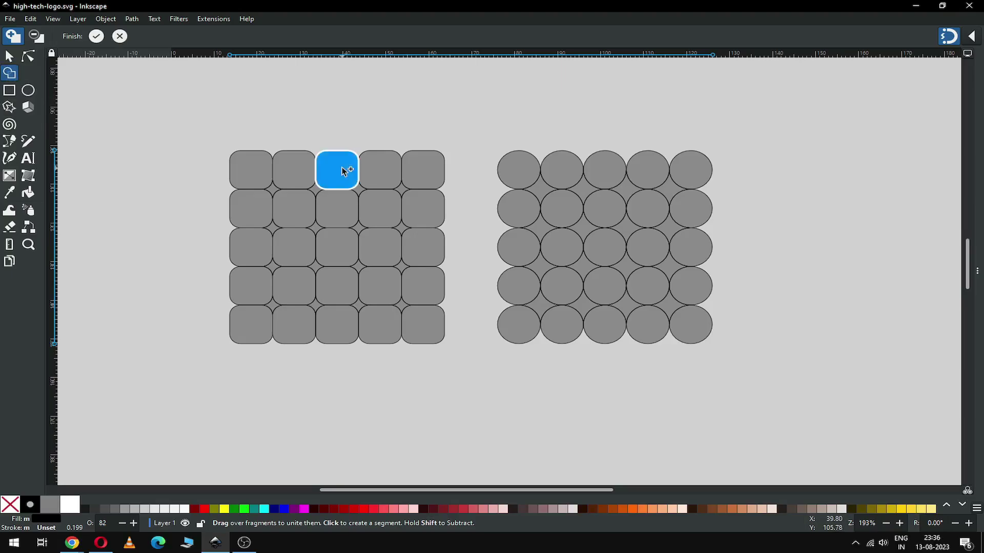
left_click(359, 191)
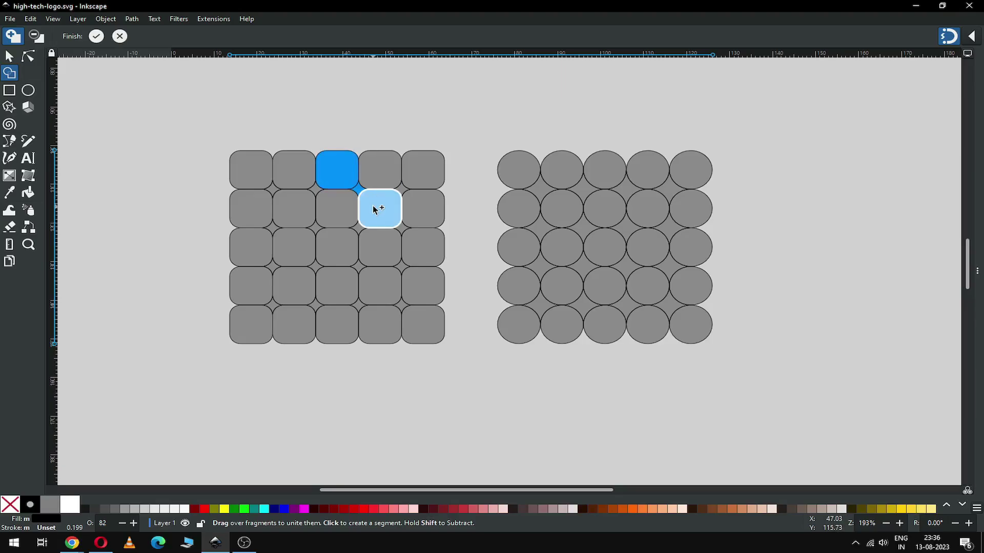
left_click(378, 210)
left_click(401, 227)
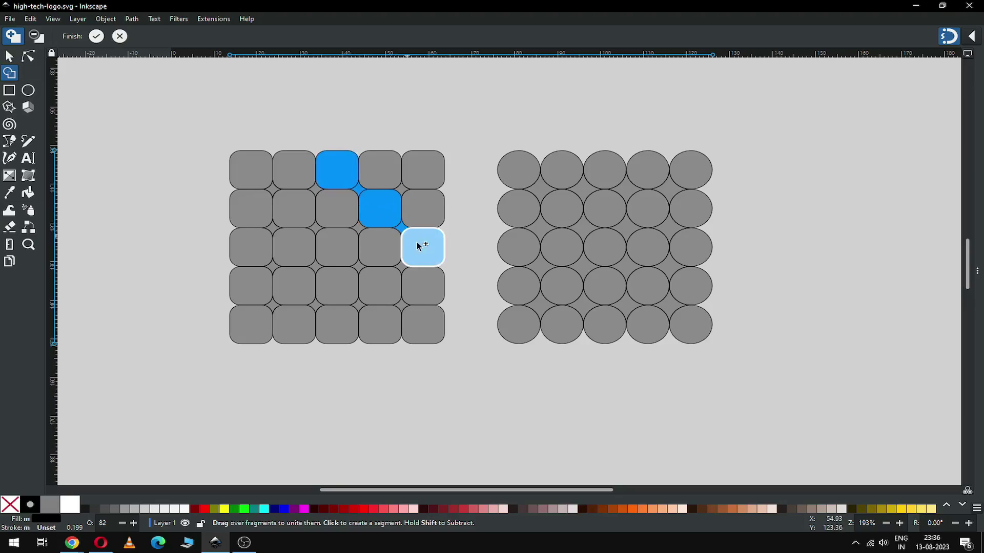
left_click(420, 246)
left_click(401, 267)
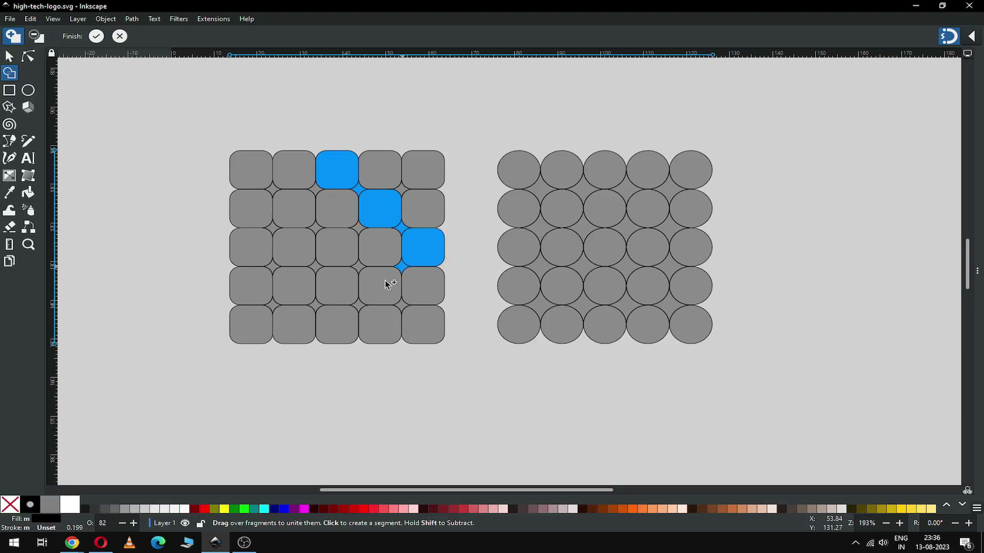
left_click(387, 283)
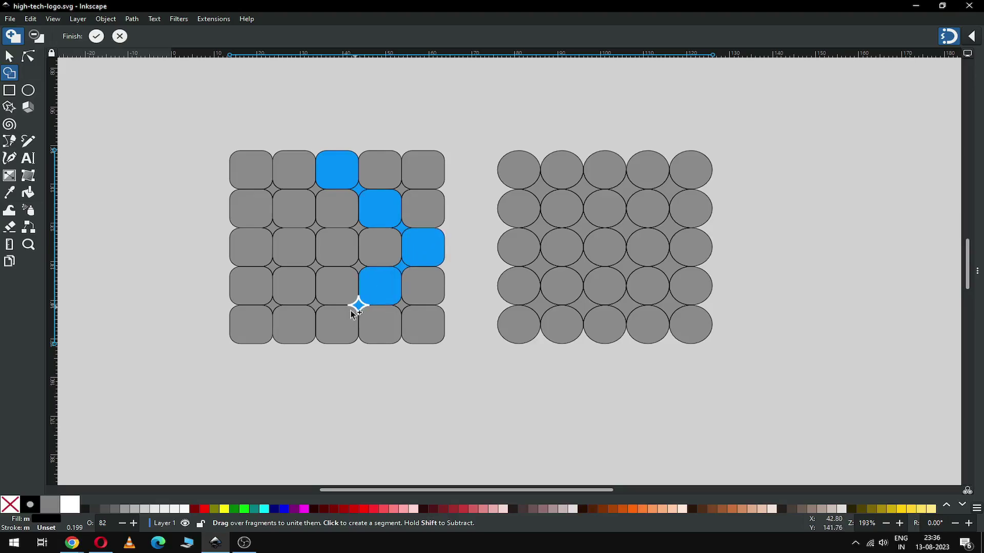
left_click(353, 309)
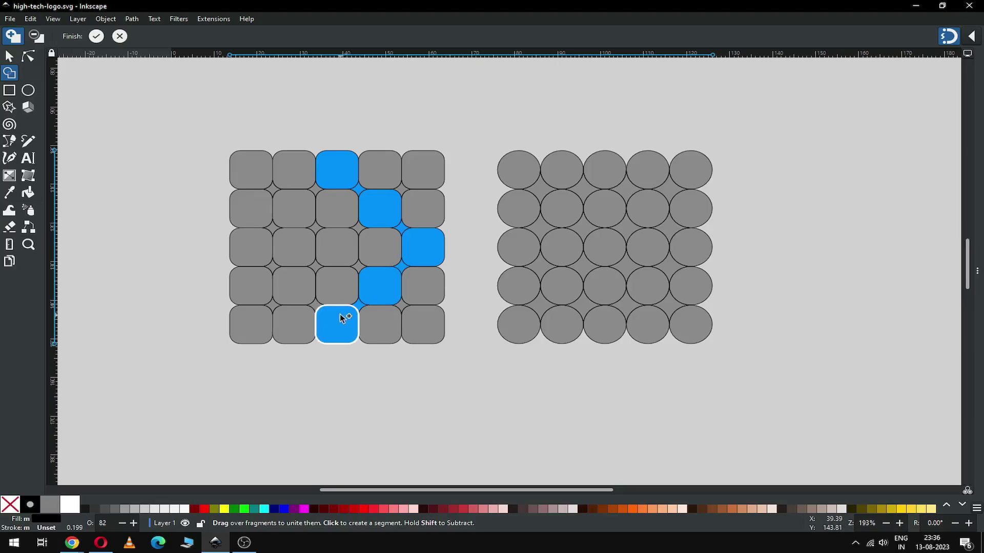
Step: Pick the square grid's inner chevron, joining the centre square diagonally to the bottom-left and top-left corner squares, including the connecting gaps
left_click(341, 251)
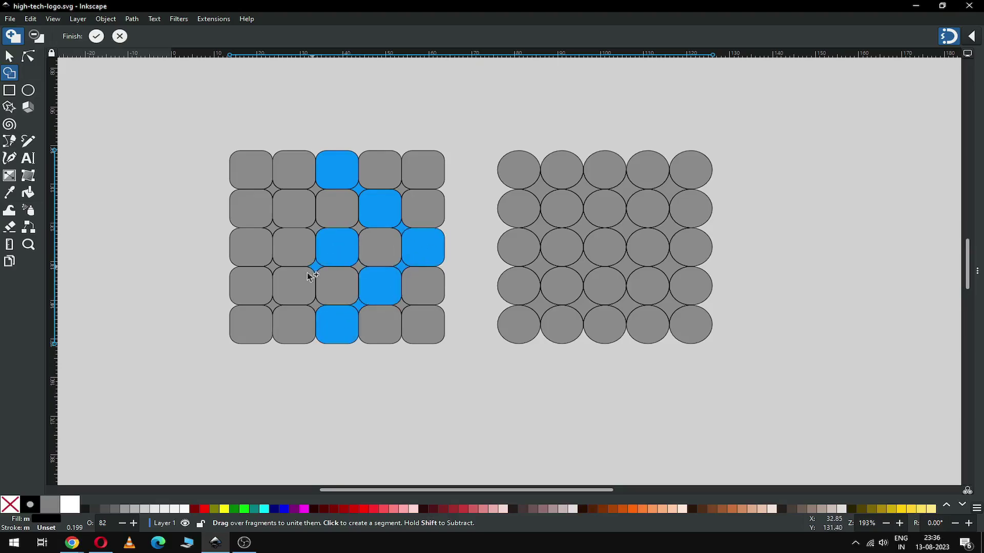
left_click(296, 286)
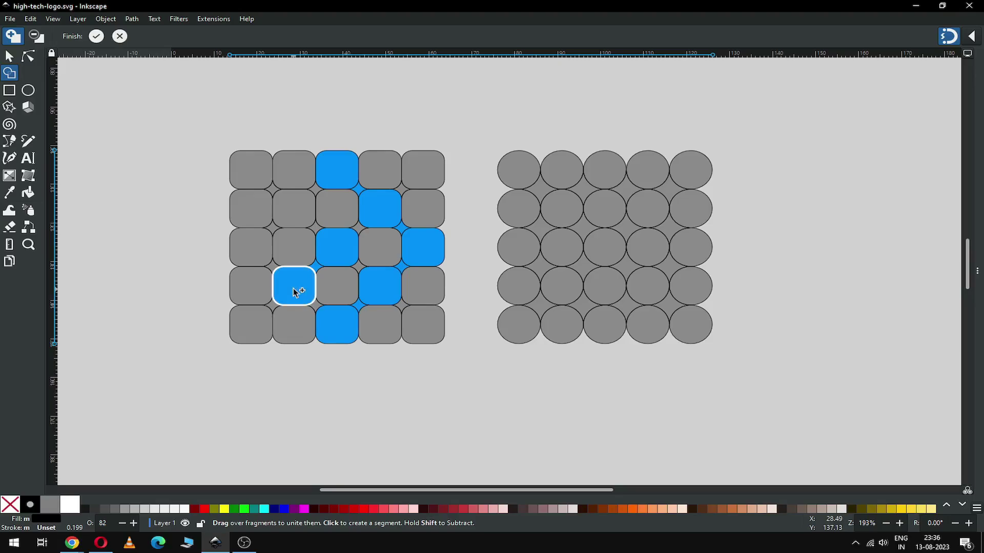
left_click(259, 324)
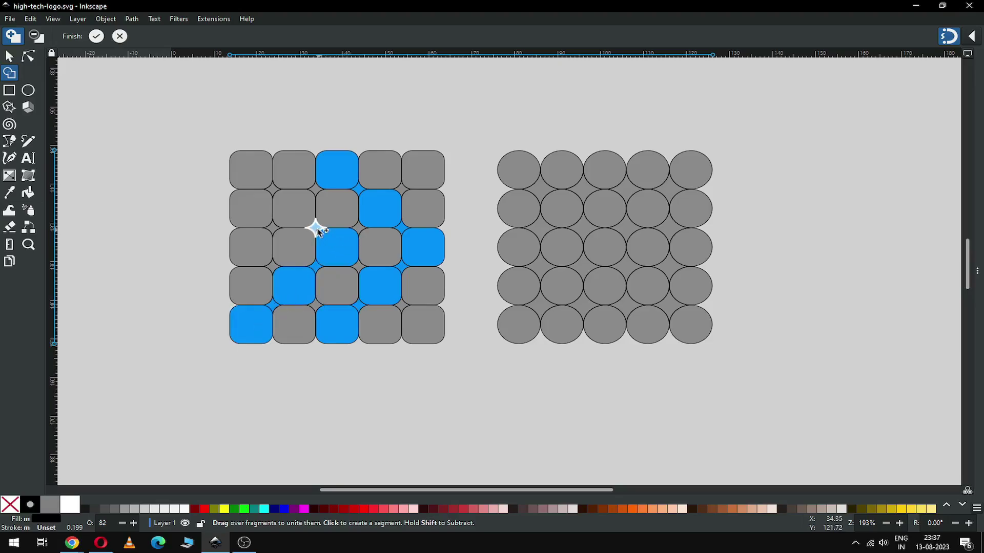
left_click(306, 218)
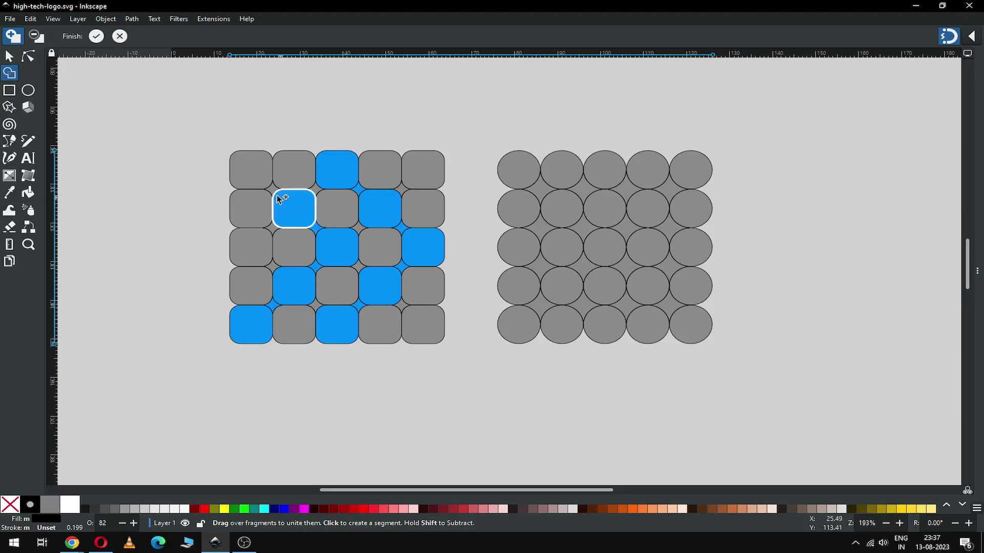
left_click(263, 175)
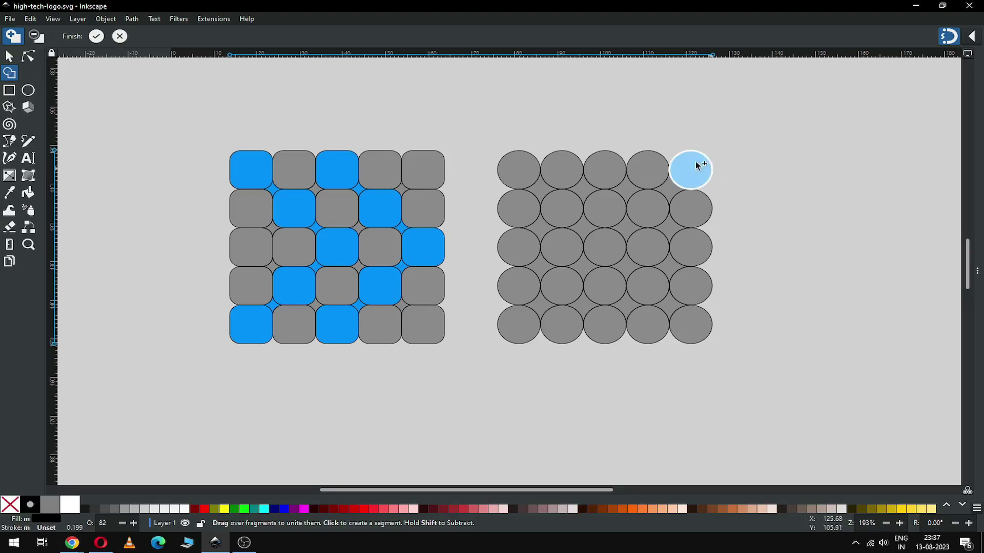
Step: Pick the circle grid's outer chevron from the top-centre circle through the right-middle to the bottom-centre circle, including the connecting gaps
left_click(610, 175)
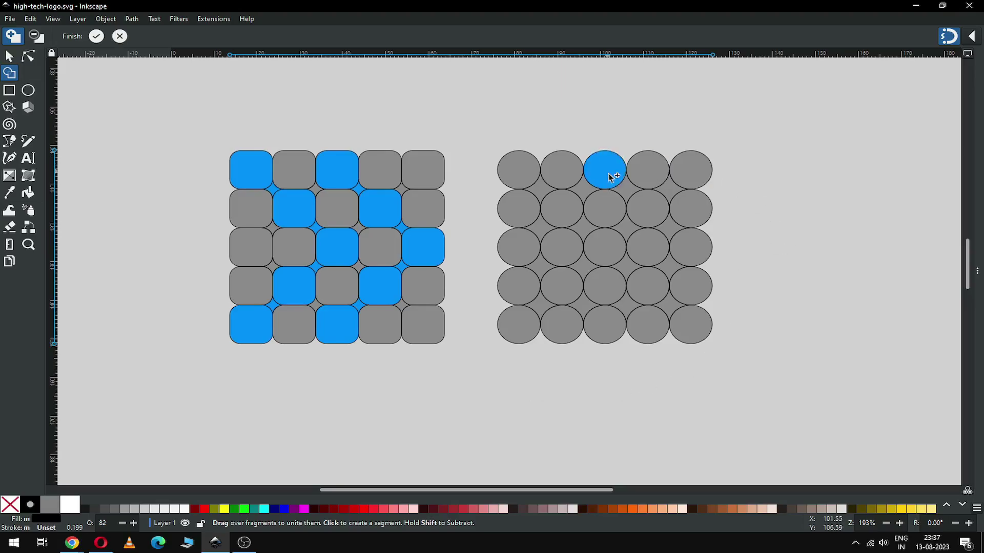
left_click(628, 194)
left_click(648, 209)
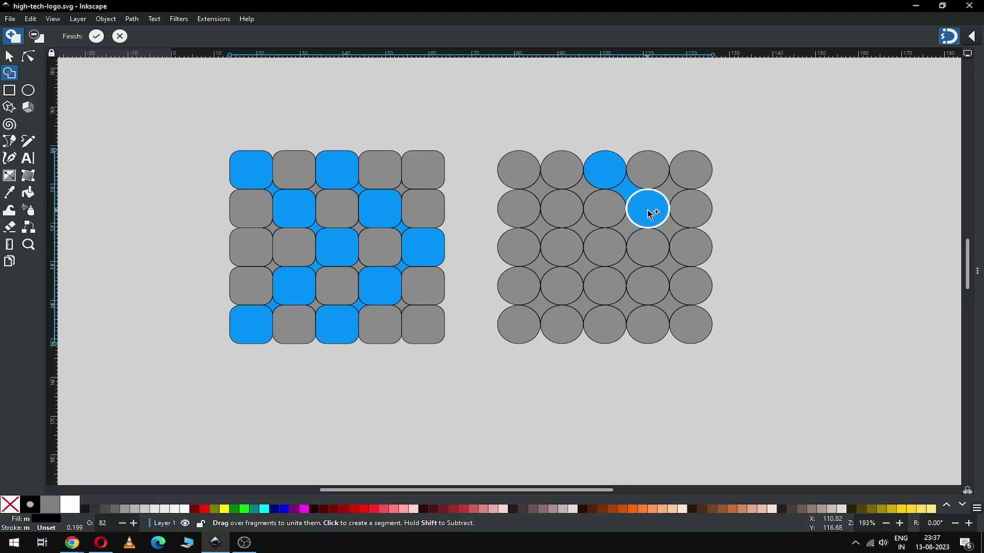
left_click(668, 226)
left_click(688, 249)
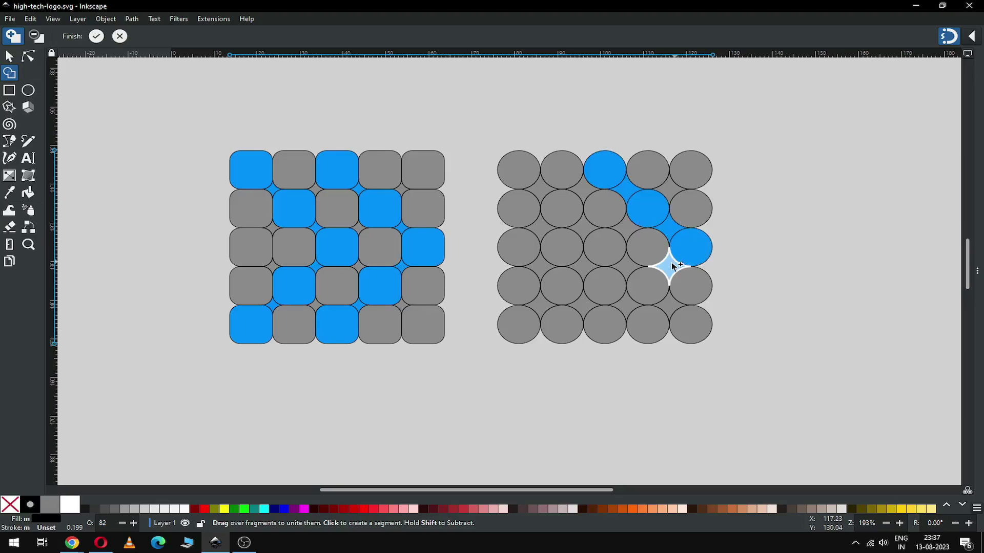
left_click(669, 265)
left_click(654, 285)
left_click(624, 308)
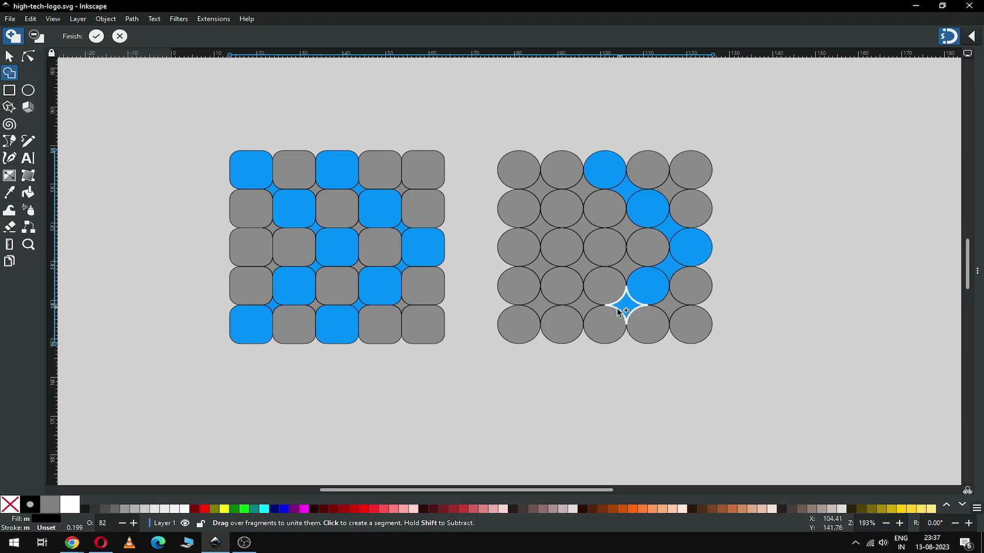
left_click(609, 323)
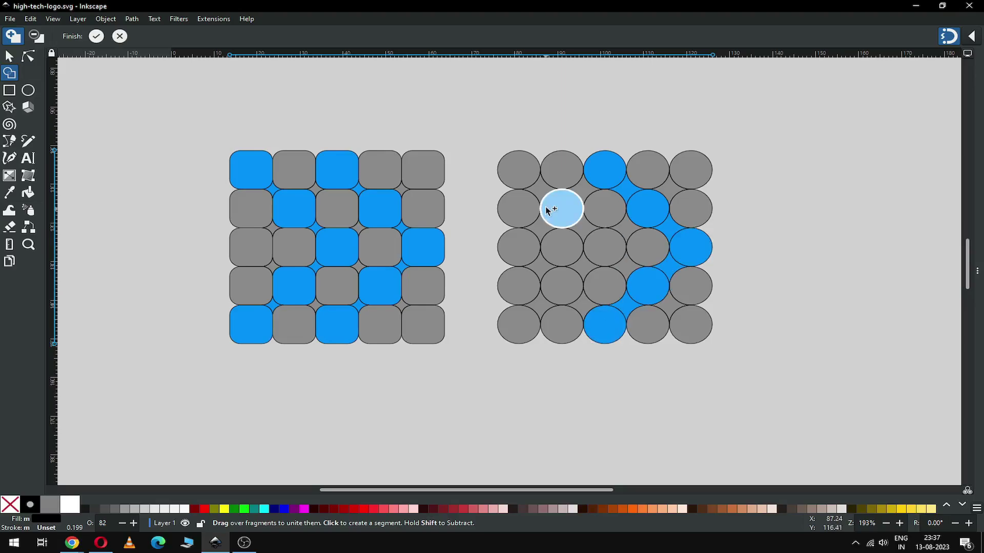
Step: Pick the circle grid's inner chevron, joining the centre circle diagonally to the bottom-left and top-left corner circles, including the connecting gaps
left_click(613, 248)
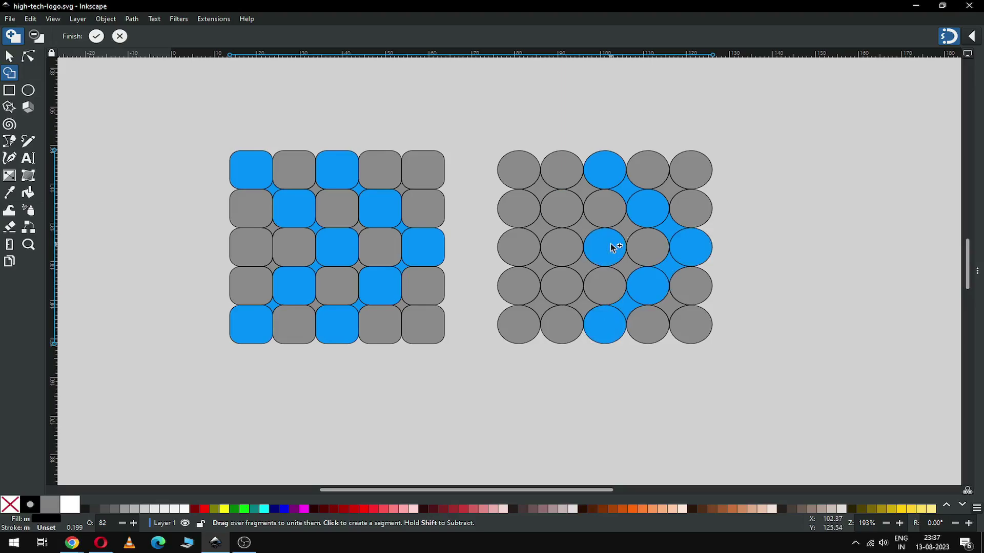
left_click(582, 263)
left_click(573, 281)
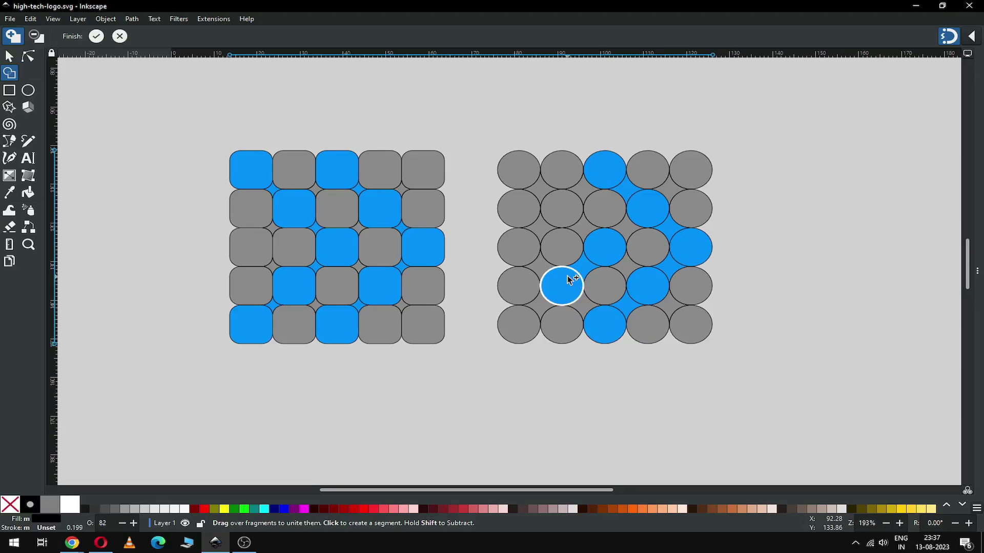
left_click(540, 306)
left_click(528, 325)
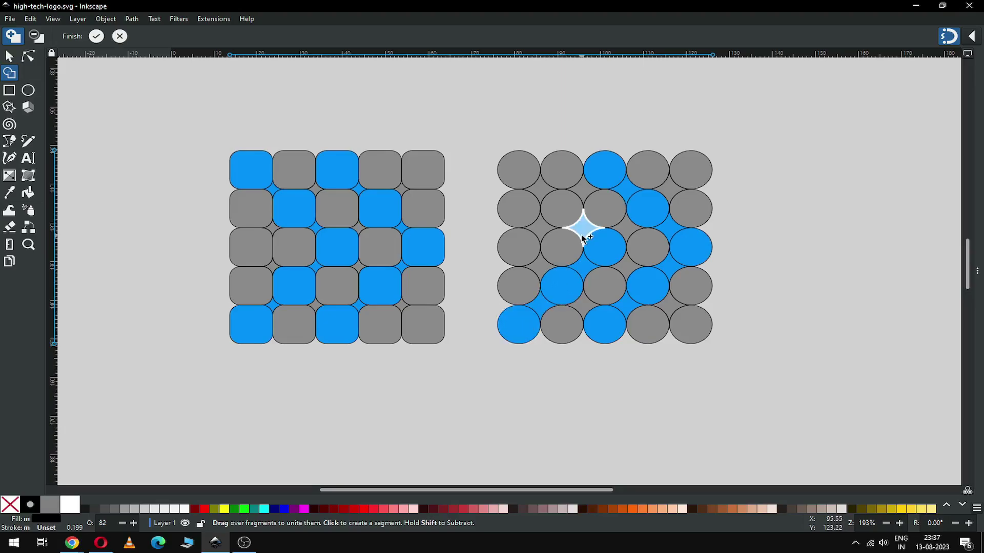
left_click(571, 222)
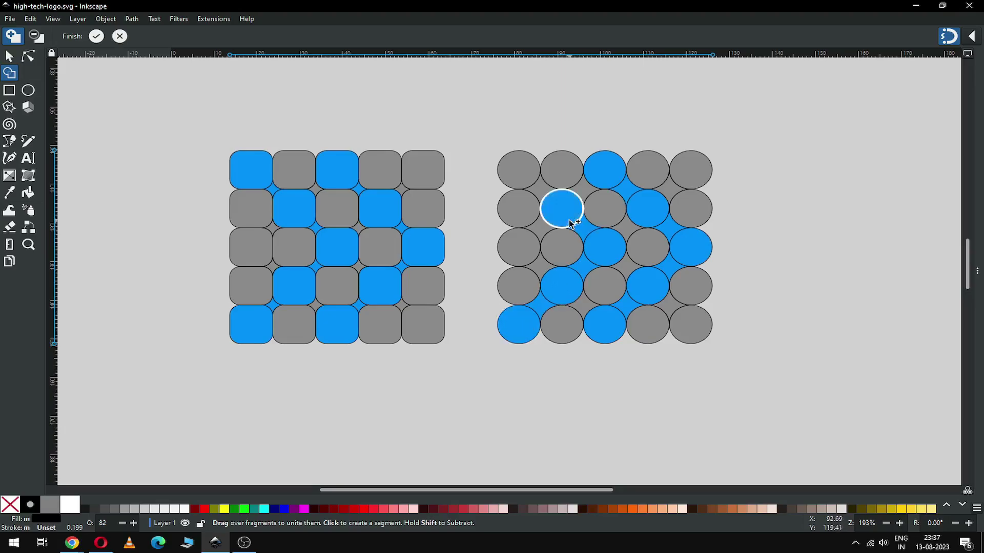
left_click(530, 184)
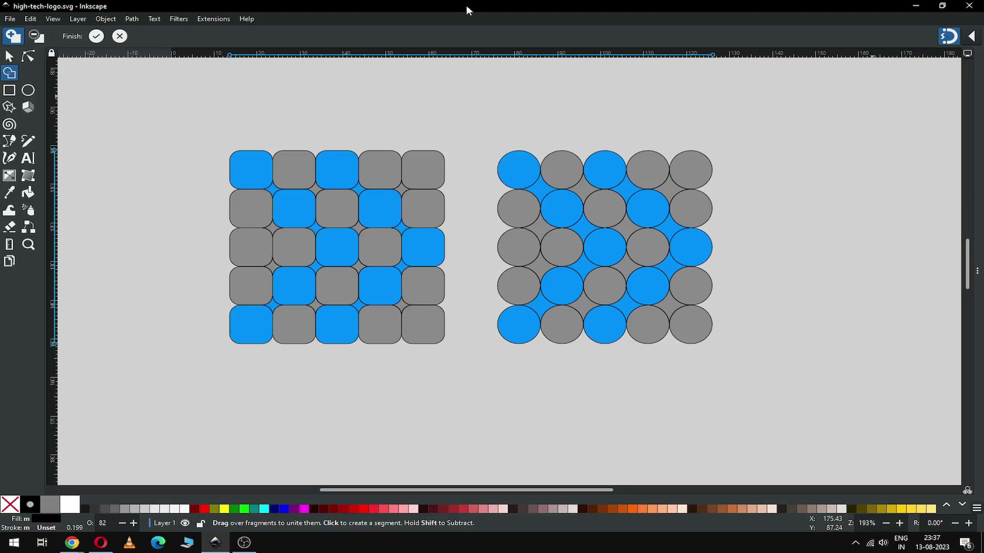
Step: Apply the Shape Builder selection so only the picked chevrons are kept, deselect everything, and save the document
left_click(97, 36)
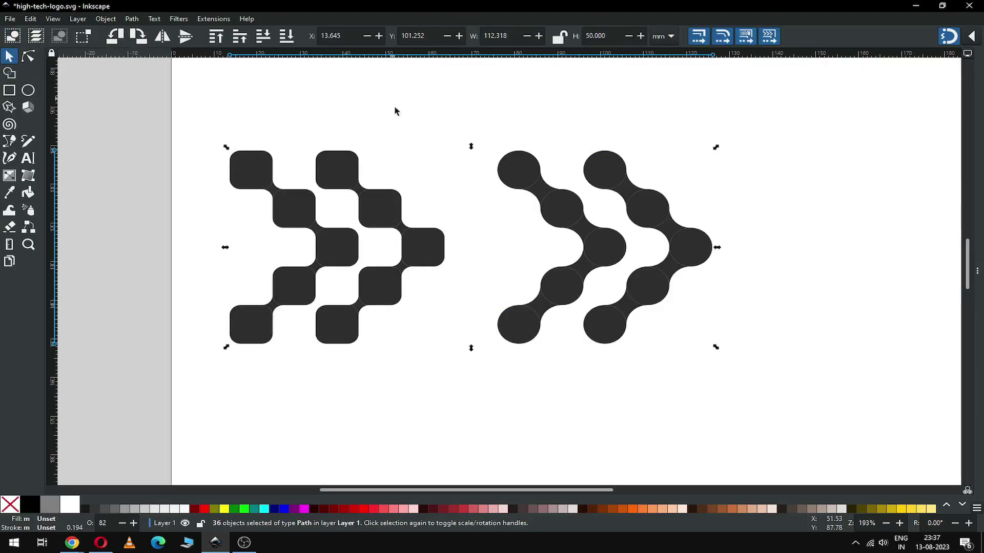
left_click(393, 109)
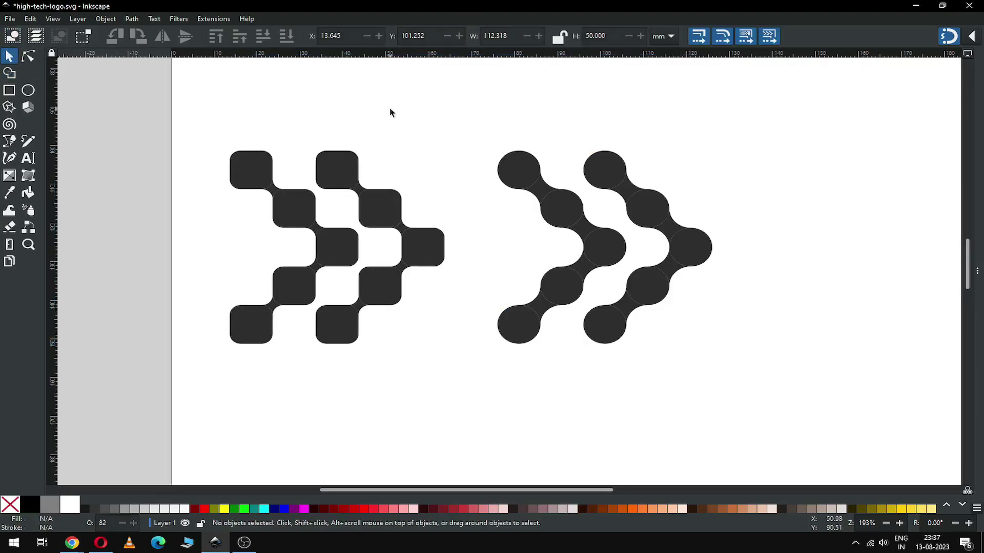
key("ctrl+s")
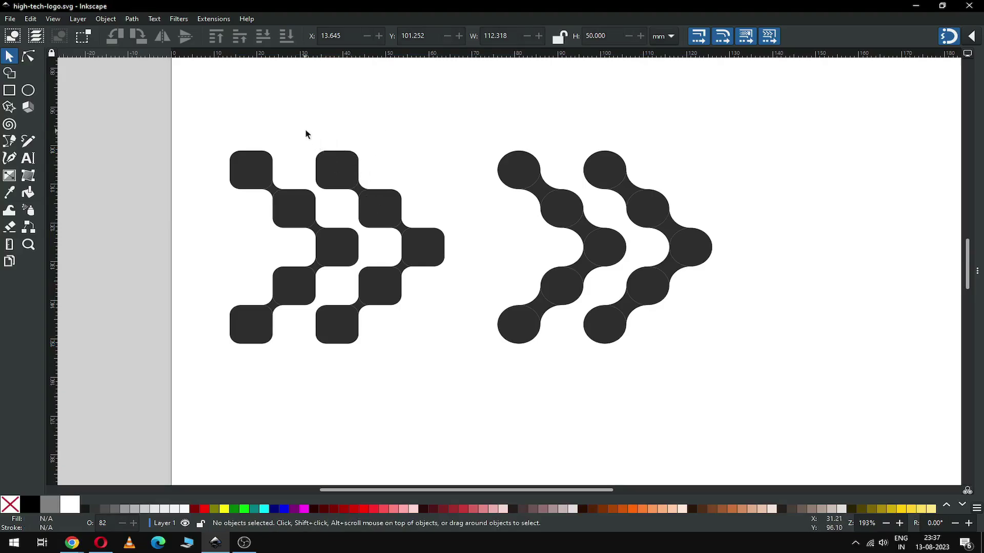
Step: Fill all nine pieces of the outer square chevron with Maroon (#800000) and unite them into one path
left_click_drag(306, 134, 388, 212)
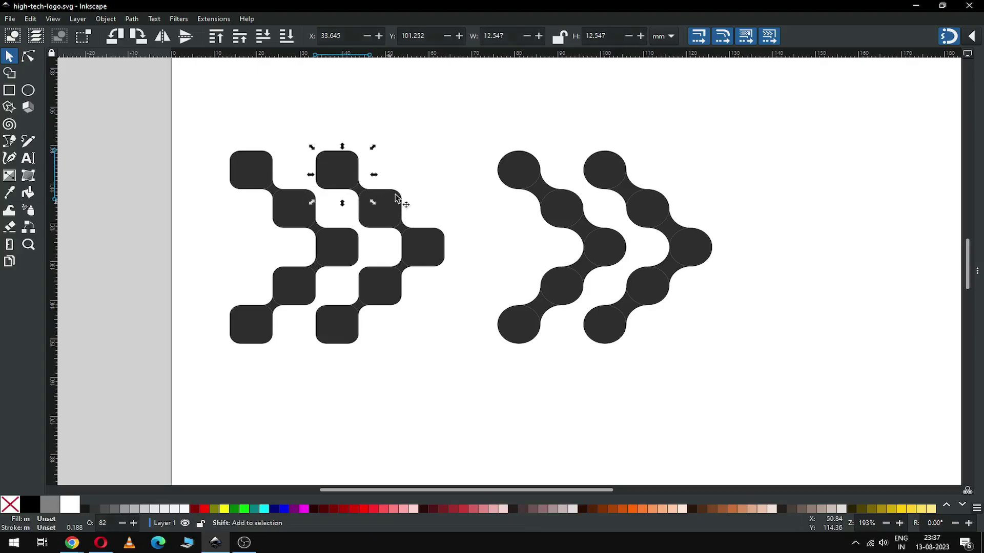
left_click_drag(437, 175, 350, 241)
left_click_drag(470, 195, 374, 274)
left_click_drag(424, 352, 347, 258)
left_click_drag(382, 380, 306, 295)
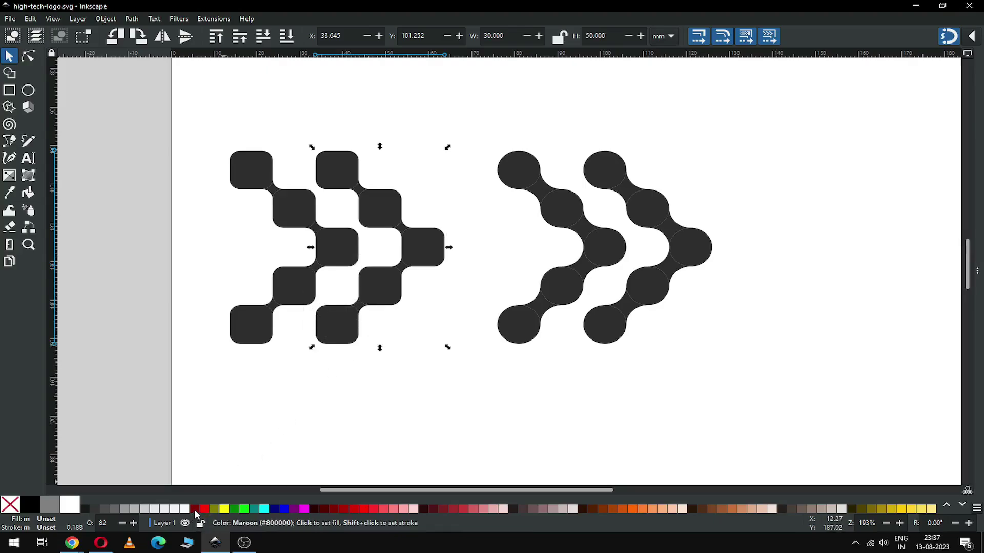
left_click(195, 510)
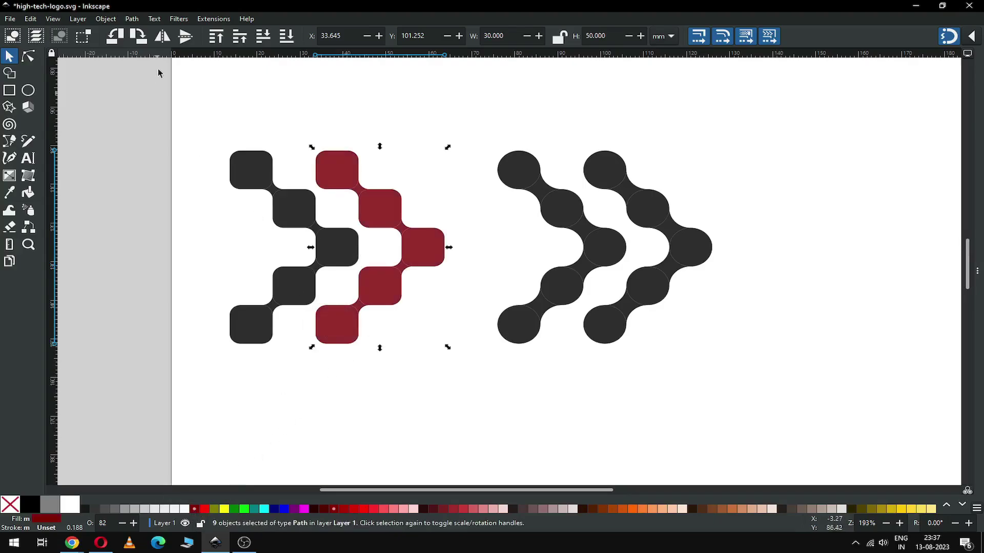
left_click(132, 20)
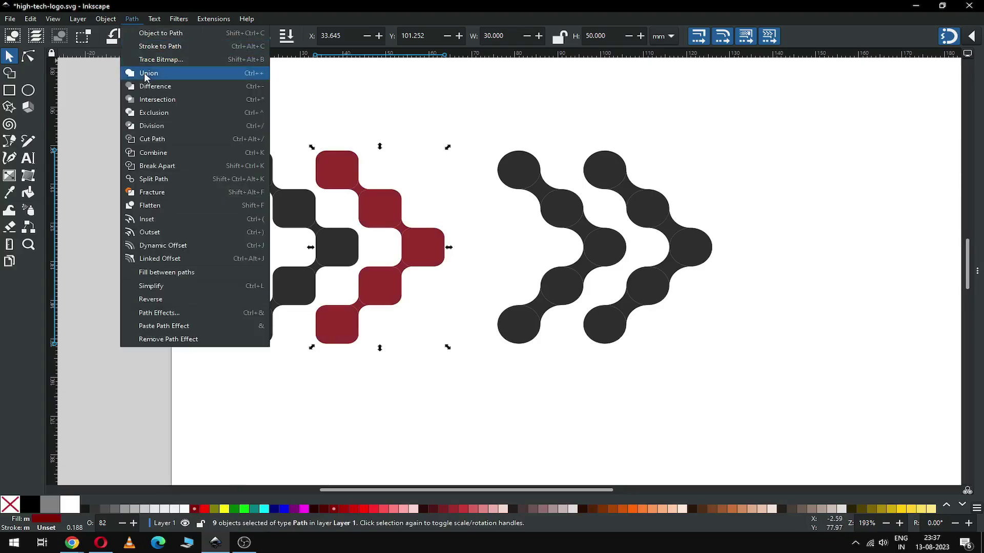
left_click(146, 73)
left_click(410, 372)
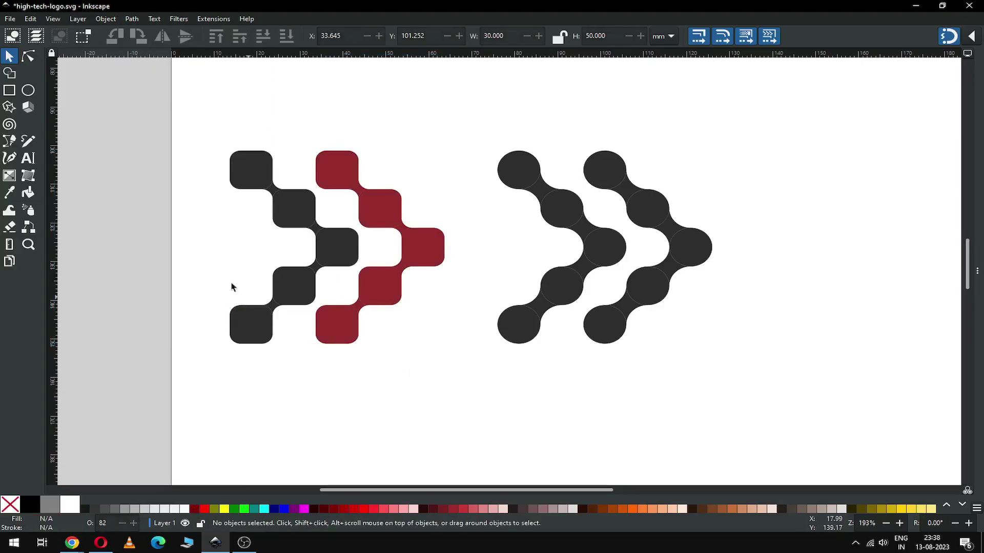
Step: Unite the nine pieces of the inner square chevron into one path and fill it with the same maroon as the outer one
left_click_drag(184, 124, 374, 366)
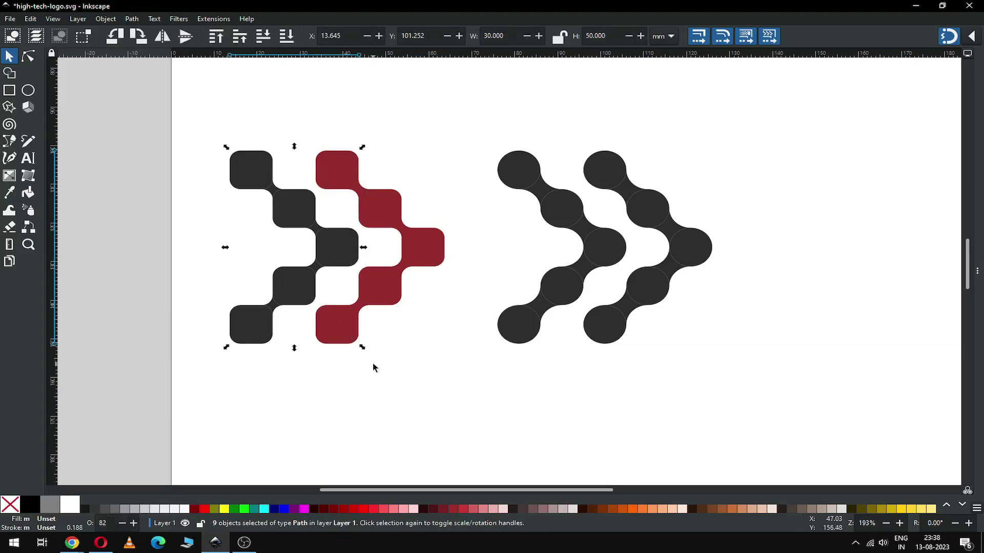
left_click(132, 19)
left_click(154, 73)
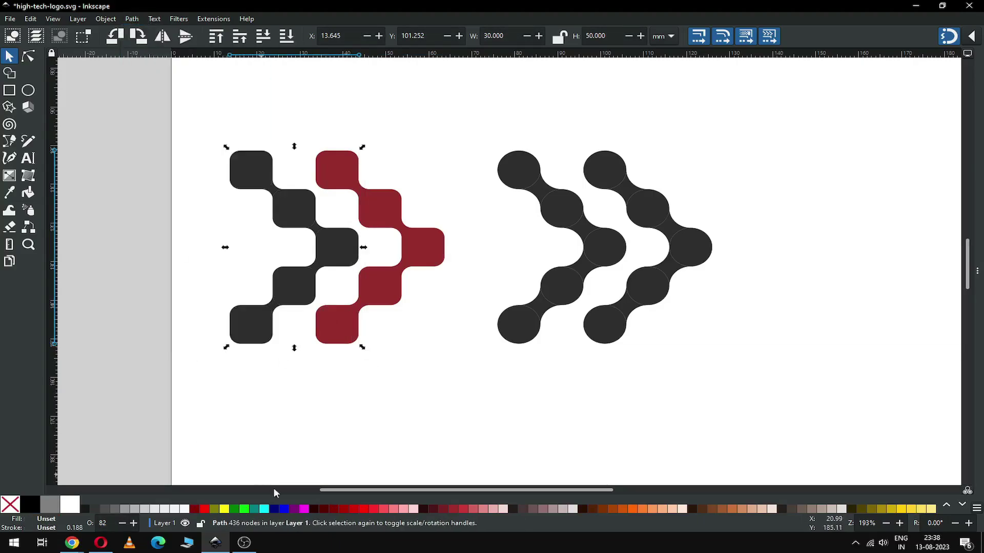
left_click(325, 509)
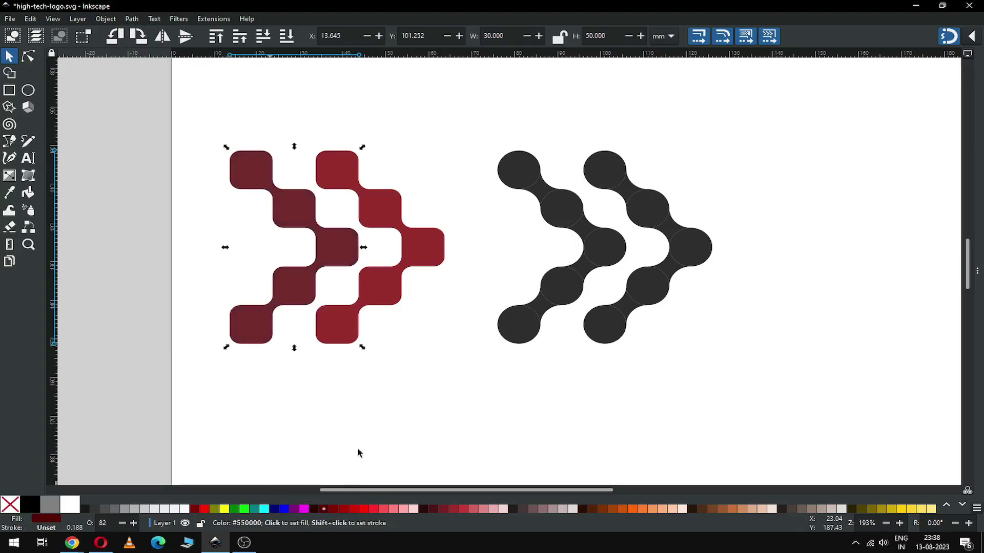
left_click(334, 509)
left_click(463, 310)
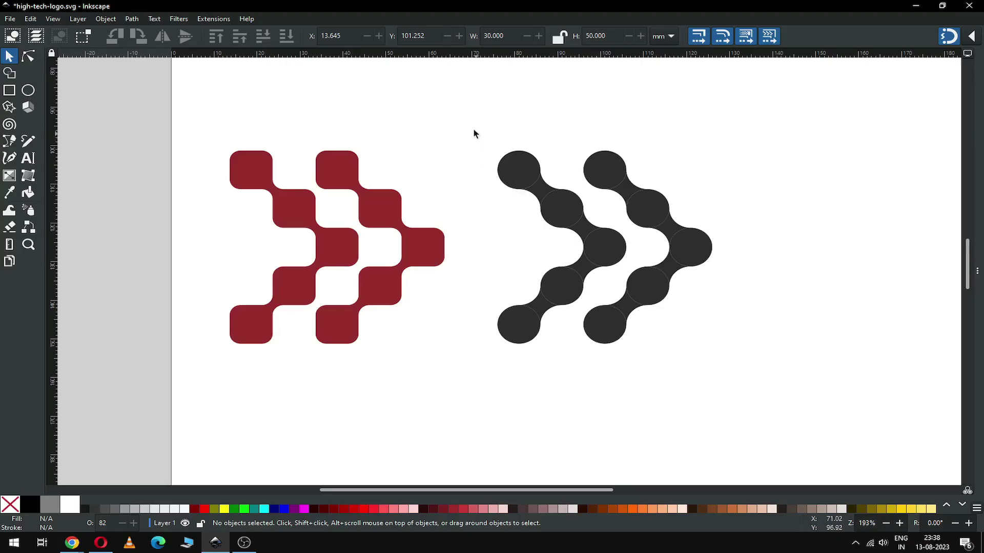
Step: Fill all nine pieces of the outer circle chevron with dark red #550000 and unite them into one path
left_click_drag(579, 128, 672, 212)
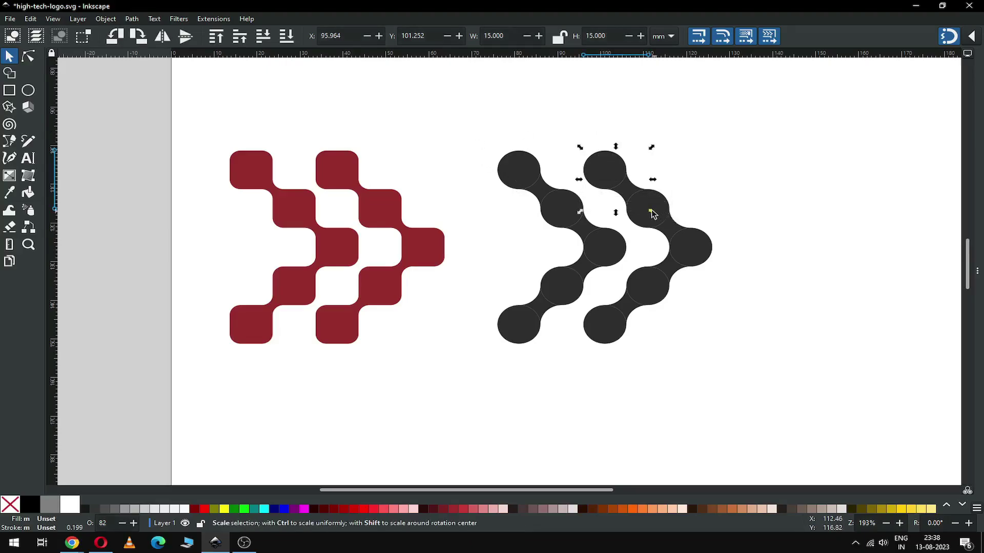
left_click_drag(769, 201, 628, 306)
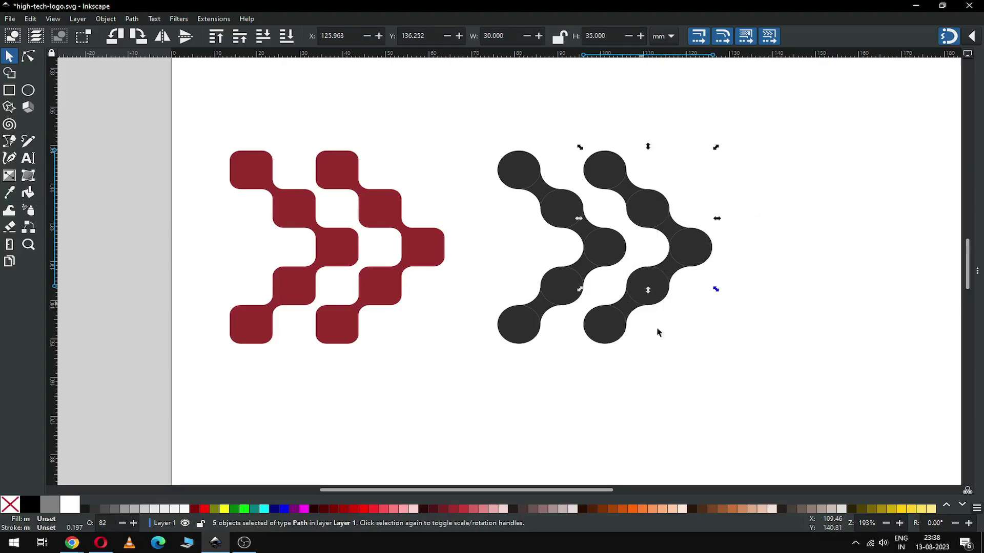
left_click_drag(718, 395, 618, 265)
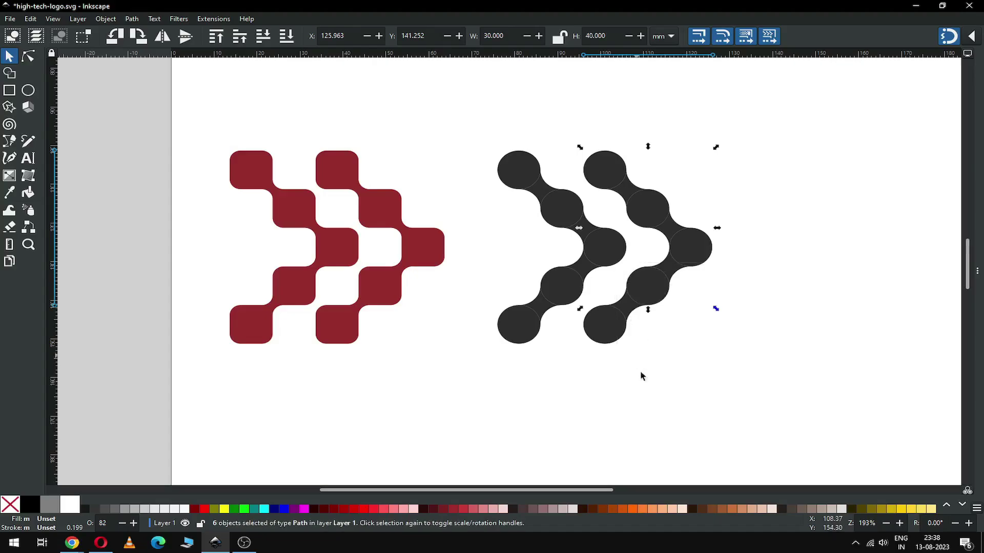
left_click_drag(650, 387, 580, 280)
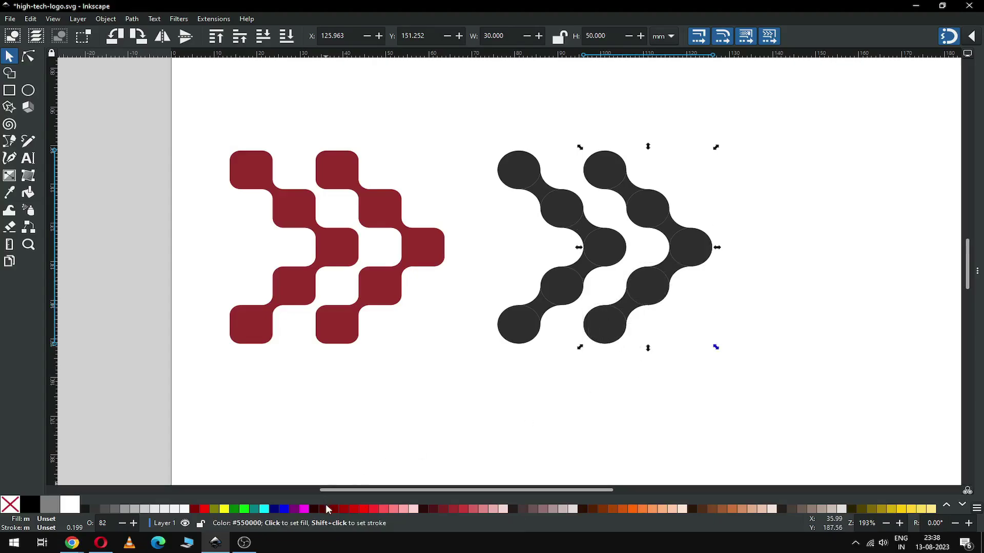
left_click(322, 508)
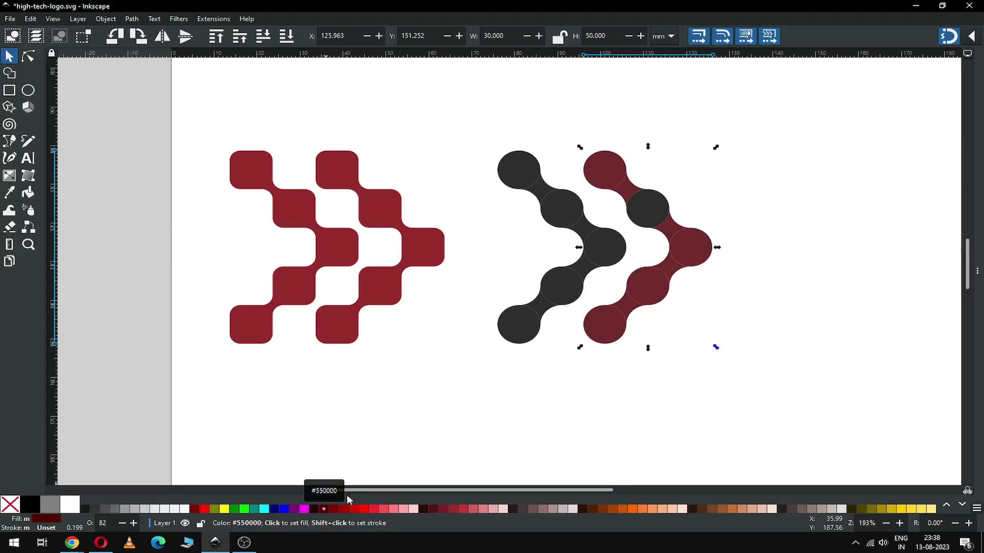
left_click(649, 205, "shift")
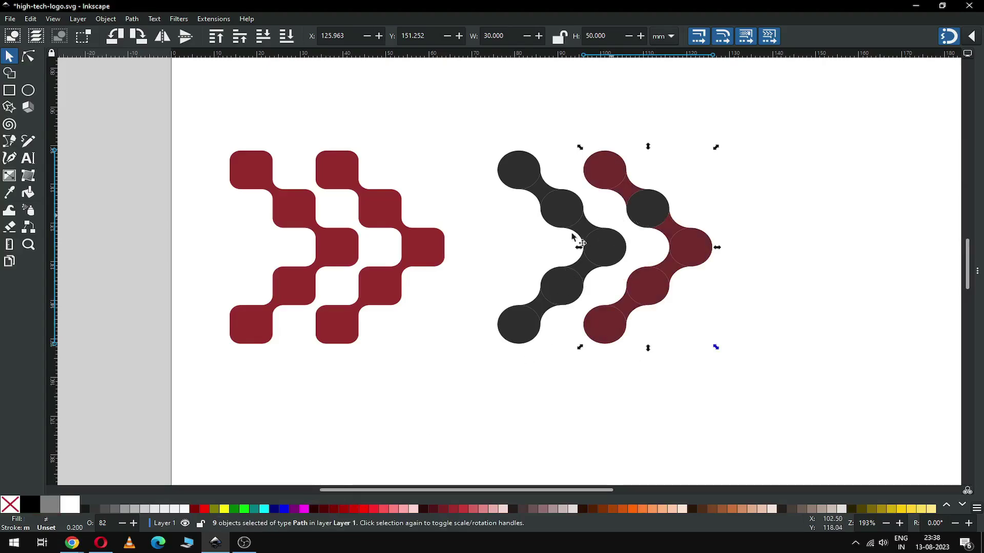
left_click(324, 509)
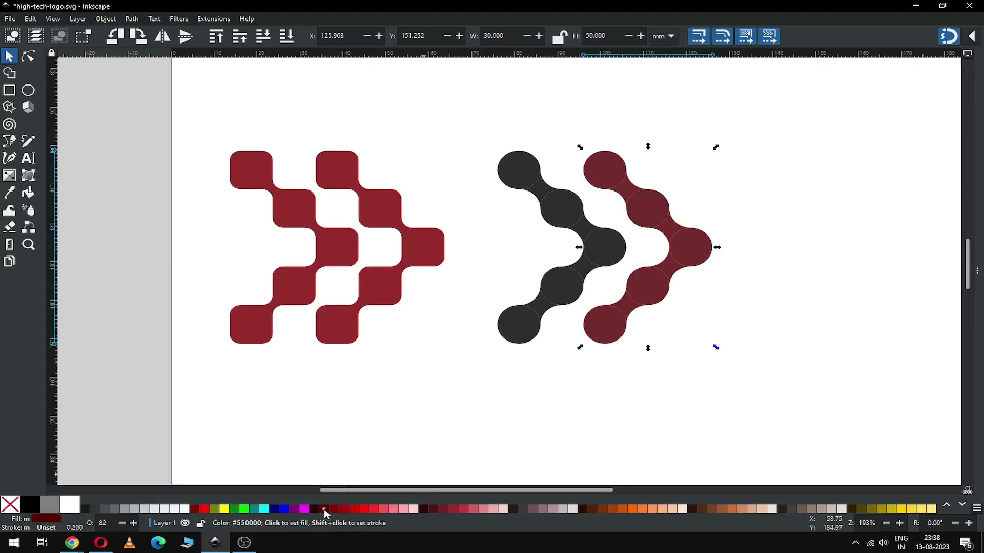
left_click(133, 19)
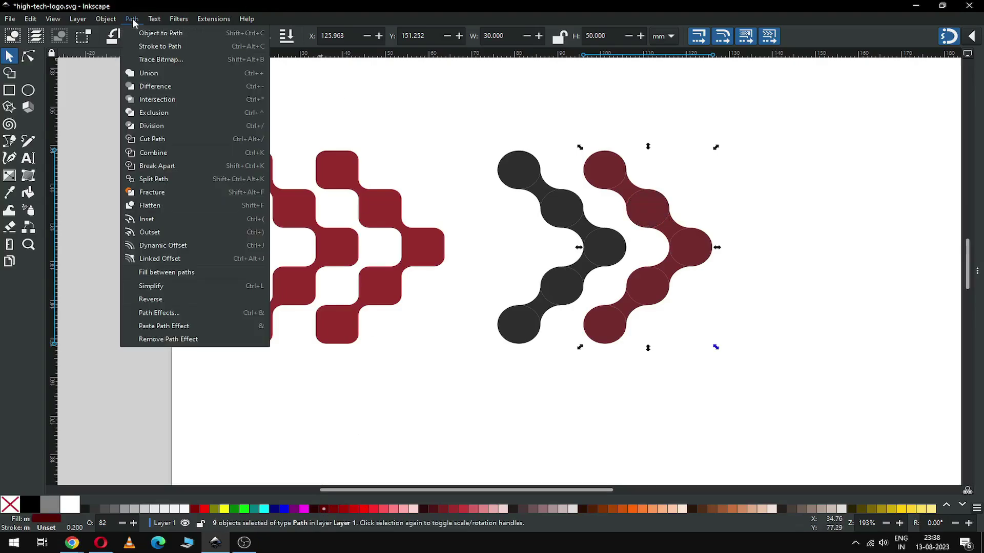
left_click(136, 75)
left_click(745, 156)
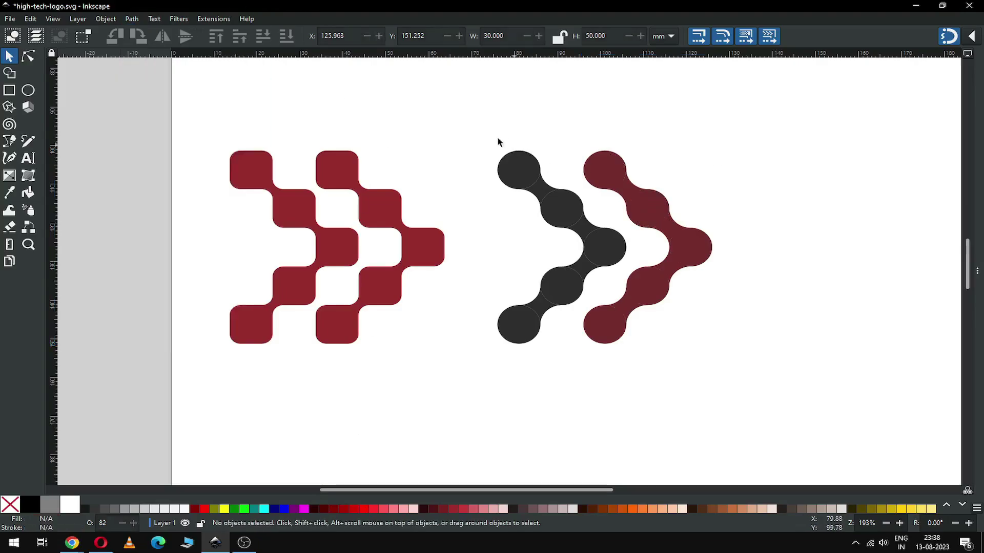
Step: Unite the nine pieces of the inner circle chevron into one path and fill it with Maroon (#800000)
left_click_drag(450, 120, 643, 379)
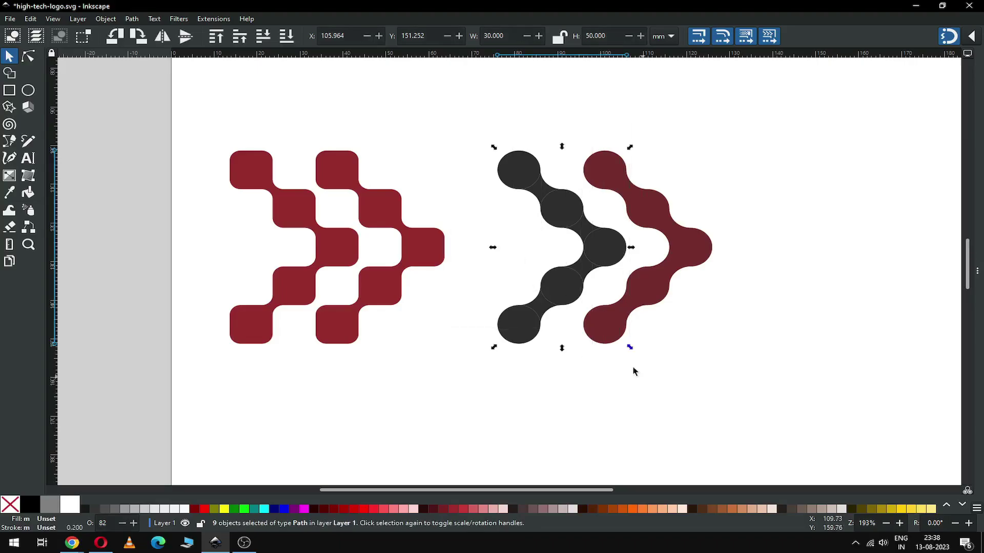
left_click(132, 21)
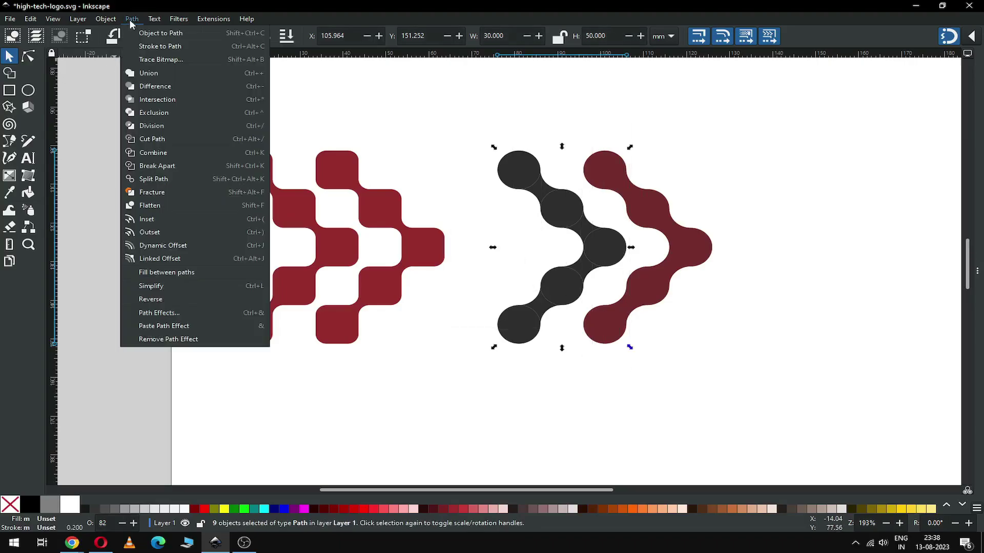
left_click(146, 73)
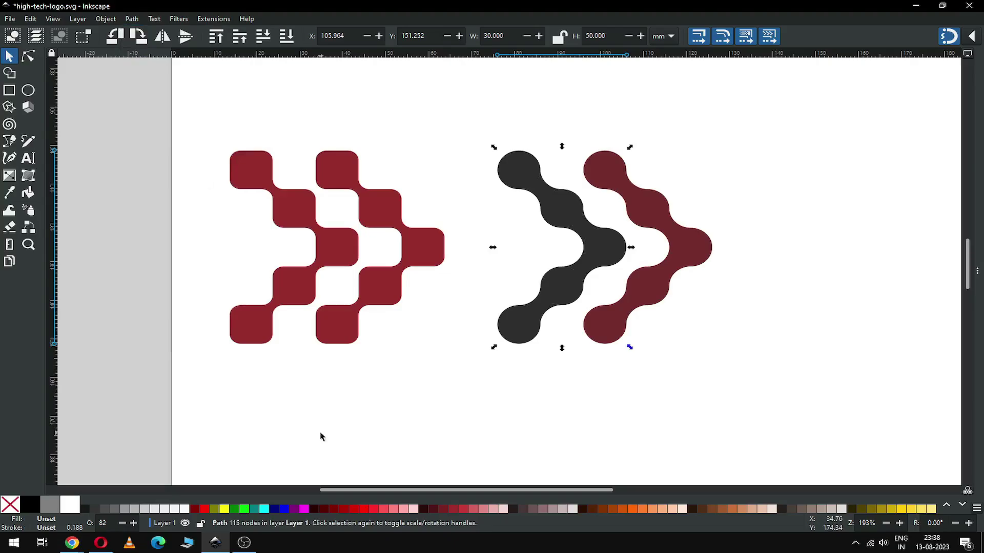
left_click(333, 509)
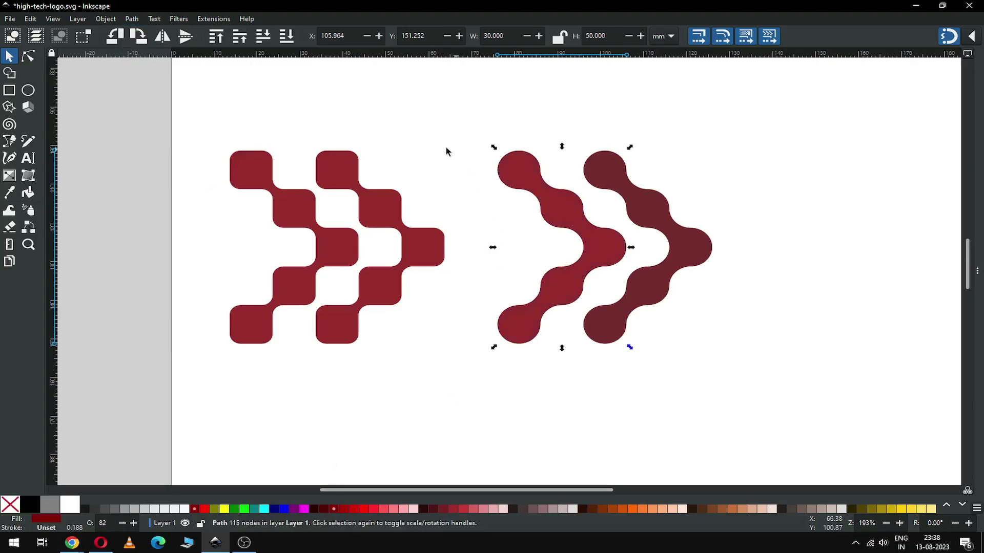
key("Escape")
Step: Try #550000 on all four chevrons of both logos, undo it, and fill them with black instead
left_click_drag(166, 114, 755, 401)
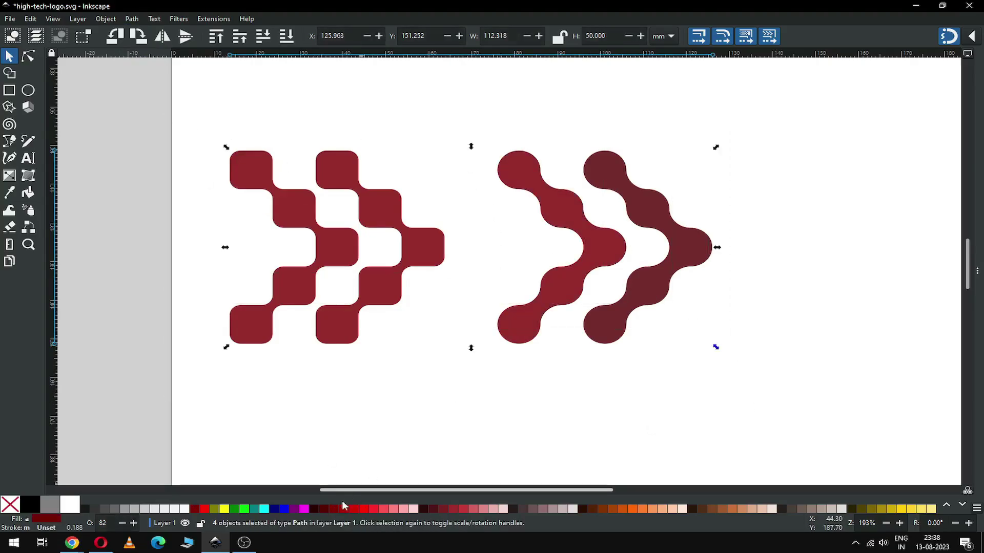
left_click(321, 509)
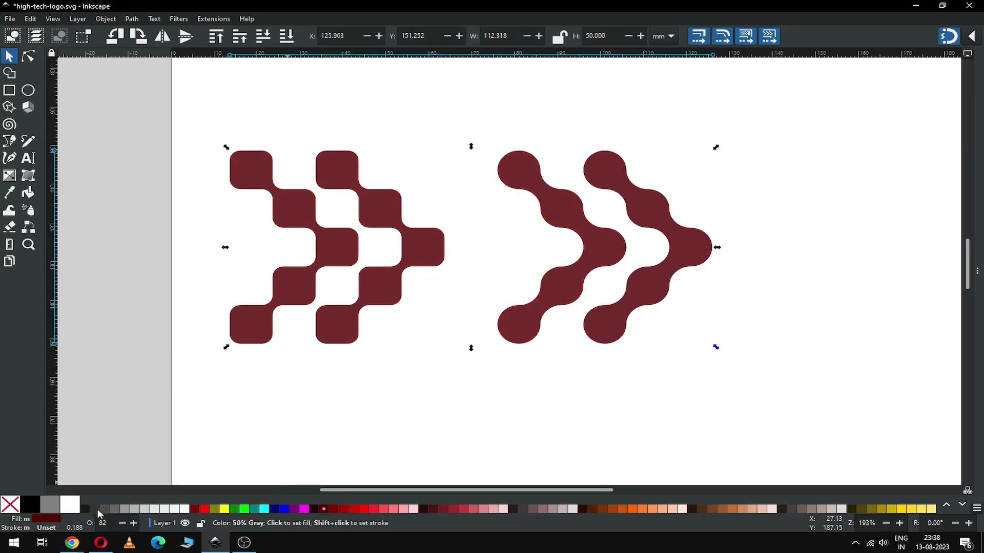
key("ctrl+z")
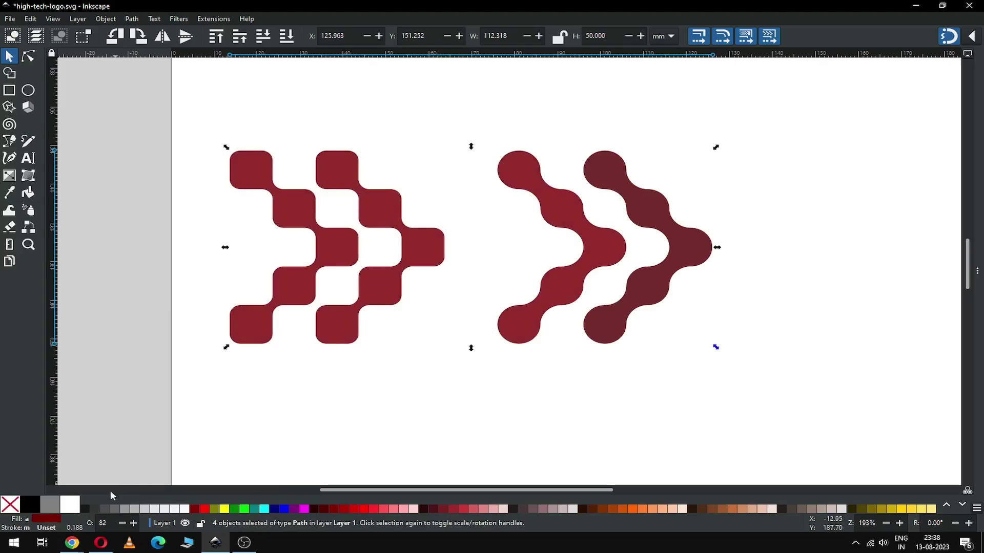
left_click(36, 507)
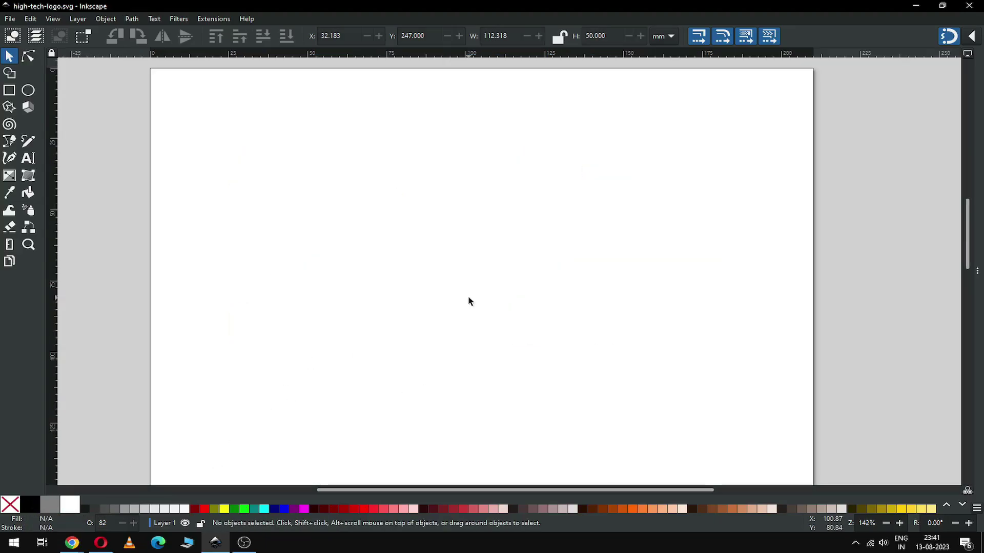
Step: Draw a circle about 25.6 mm in diameter on the empty upper part of the page and convert it to a path
left_click(28, 92)
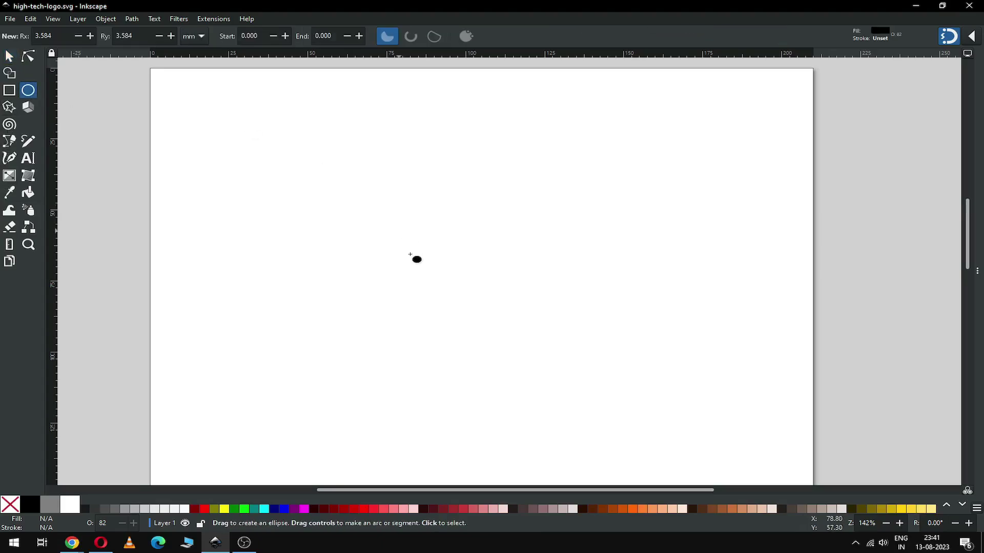
left_click_drag(319, 243, 365, 279)
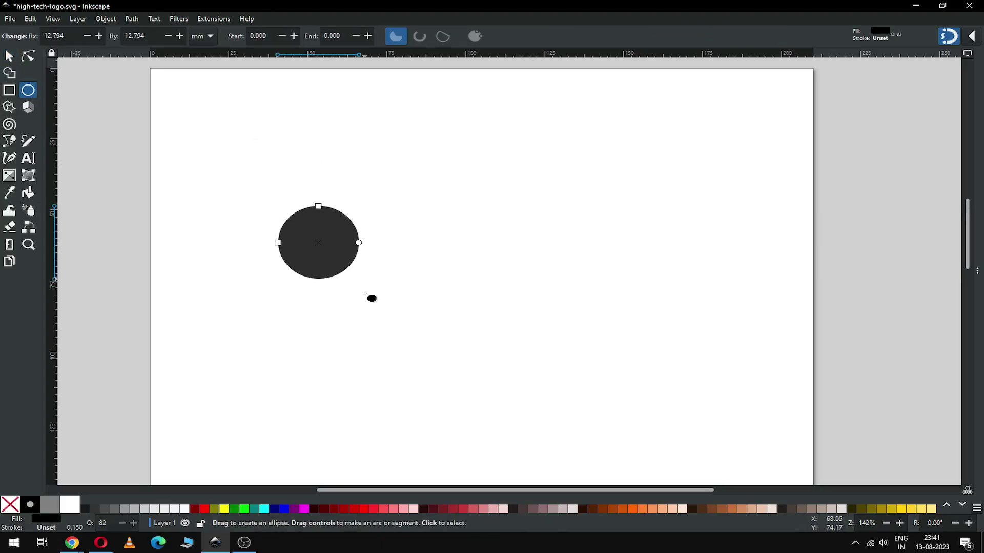
left_click(10, 58)
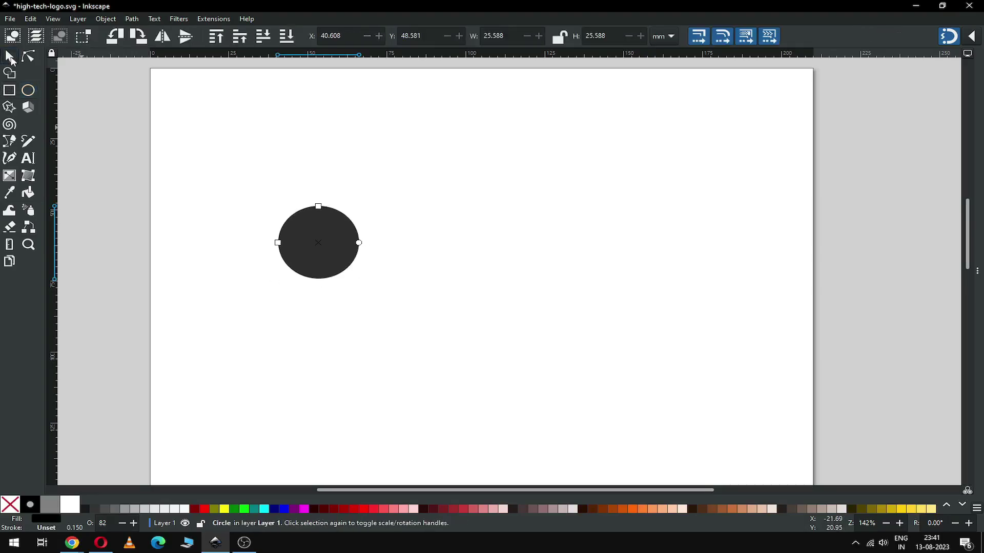
left_click(132, 20)
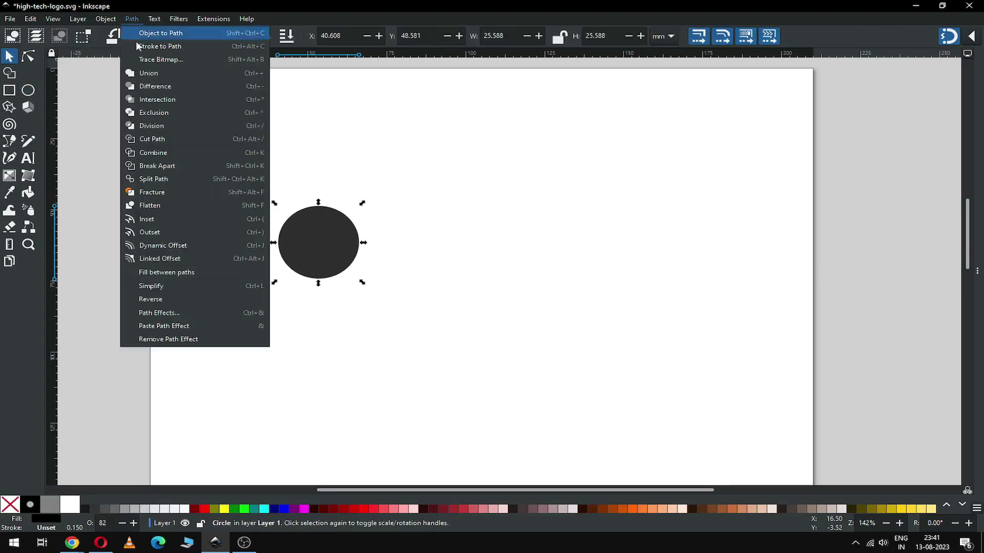
left_click(190, 34)
Step: Duplicate the black circle, place the copy beside it on the right, and fill the copy with Maroon
right_click(331, 225)
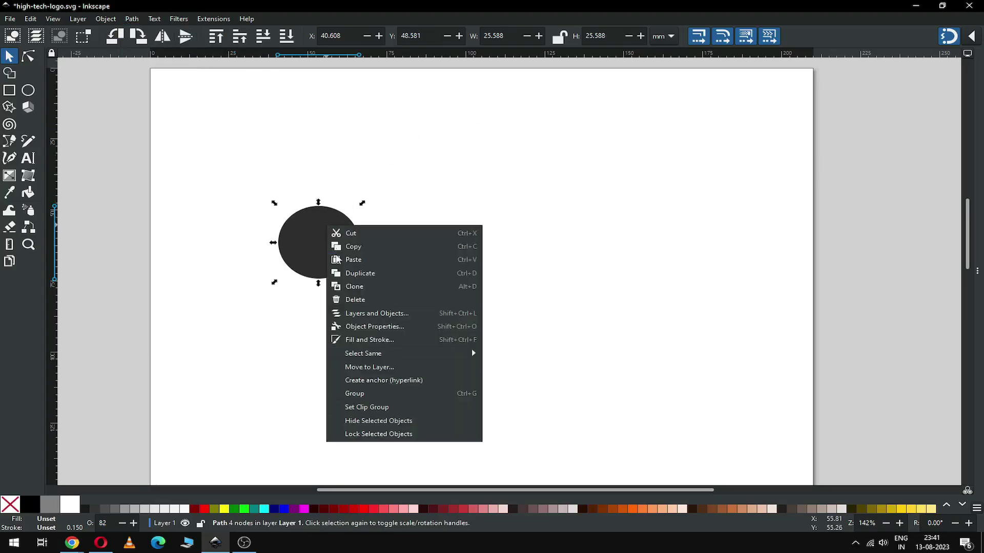
left_click(346, 272)
left_click_drag(329, 250, 429, 251)
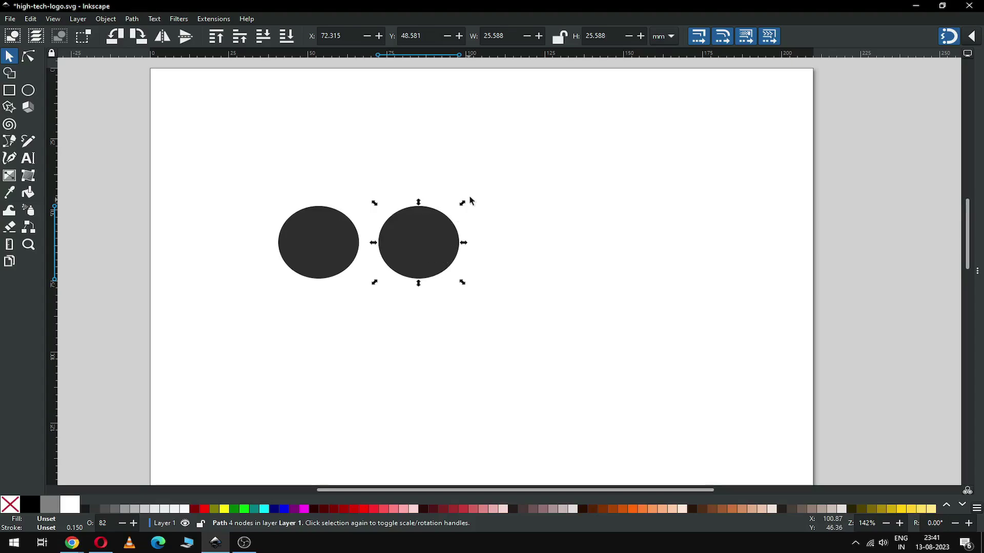
left_click(334, 509)
left_click(416, 365)
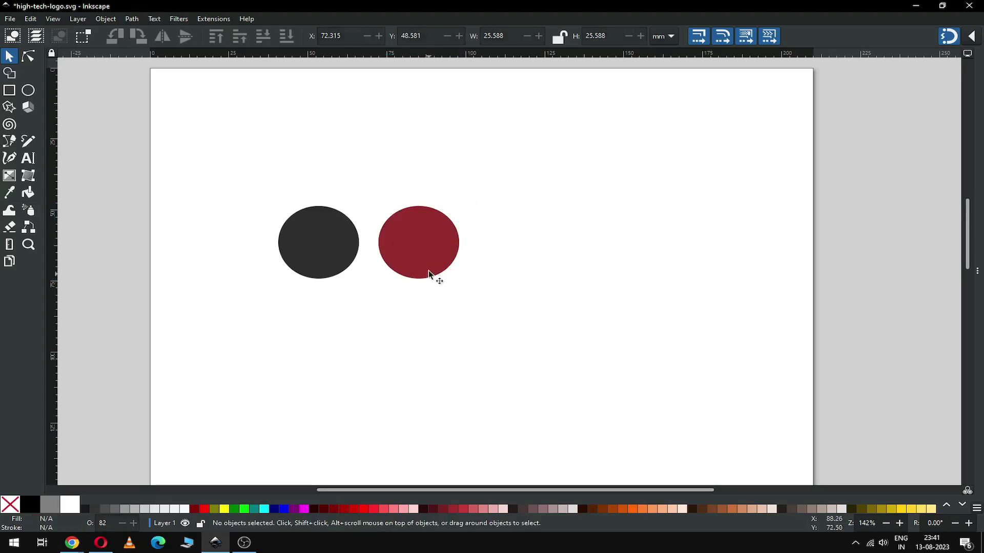
Step: Set the black circle's width and height to 20 mm
left_click(299, 223)
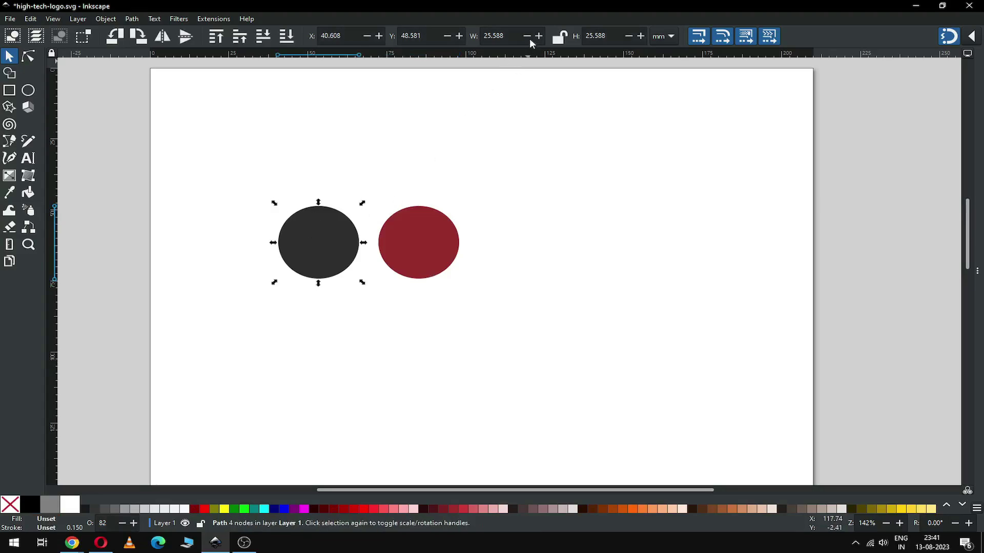
double_click(515, 31)
type("20")
key("Tab")
type("2")
key("Return")
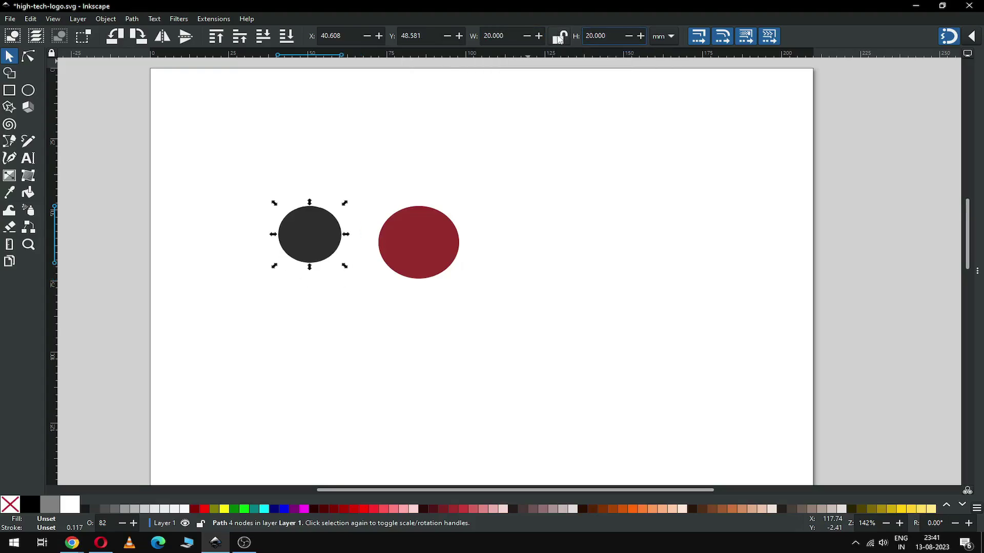
Step: Set the maroon circle's width and height to 10 mm
left_click(428, 252)
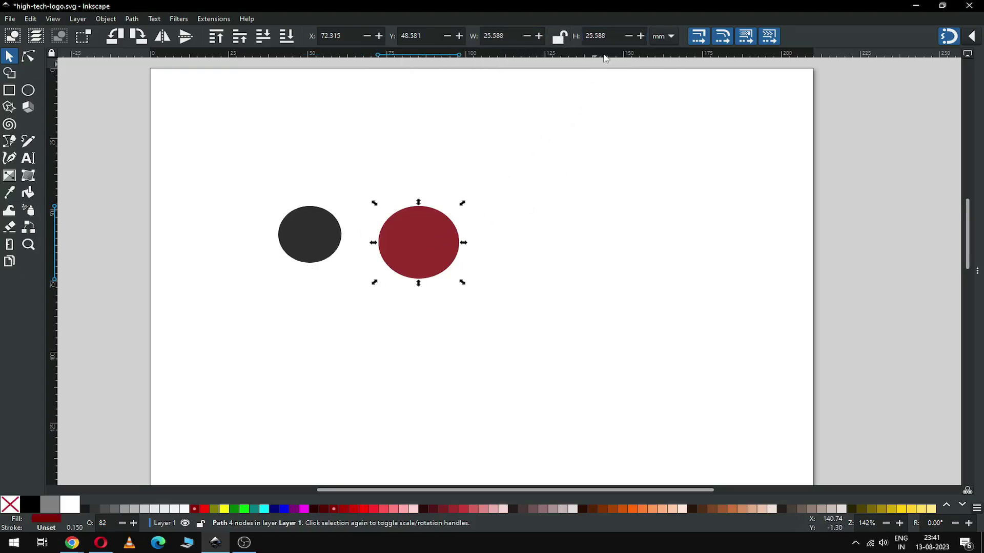
left_click(595, 35)
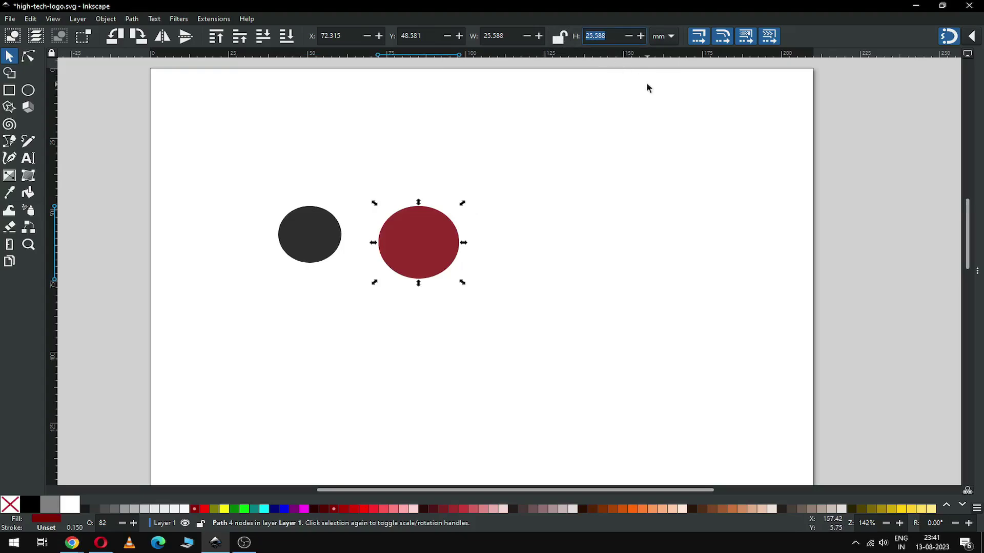
type("10")
key("shift+Tab")
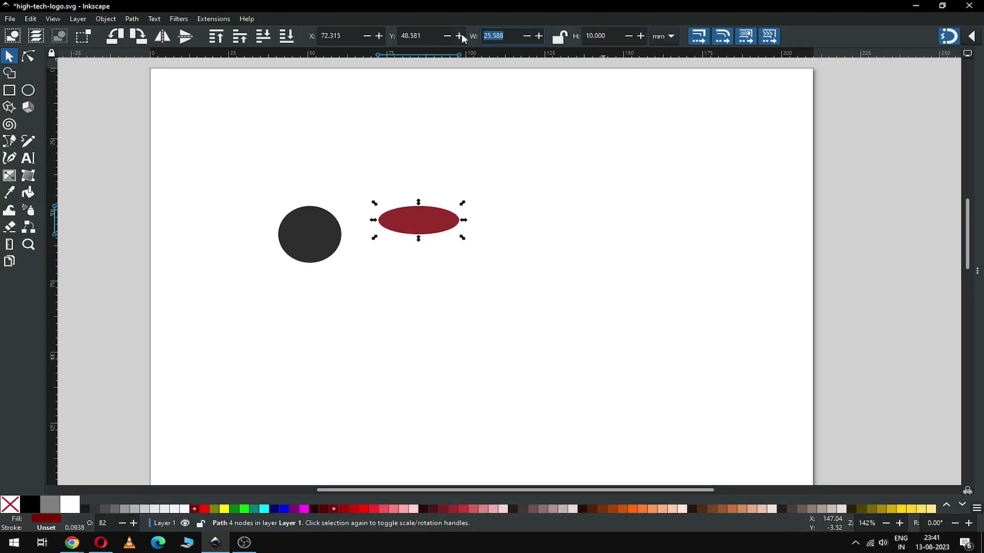
type("10")
key("Return")
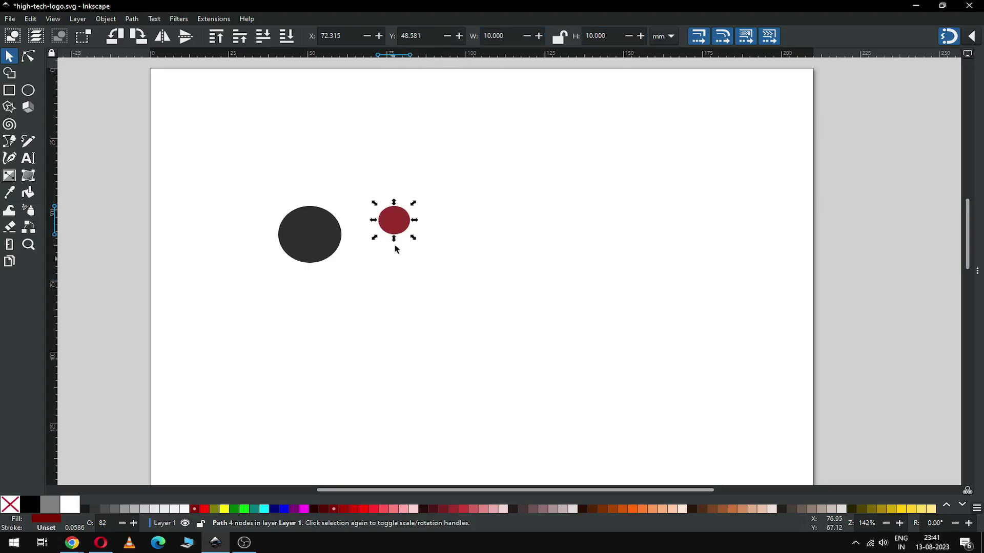
Step: Centre the maroon circle on the black circle horizontally and vertically, aligning relative to the last selected object
left_click(328, 241, "shift")
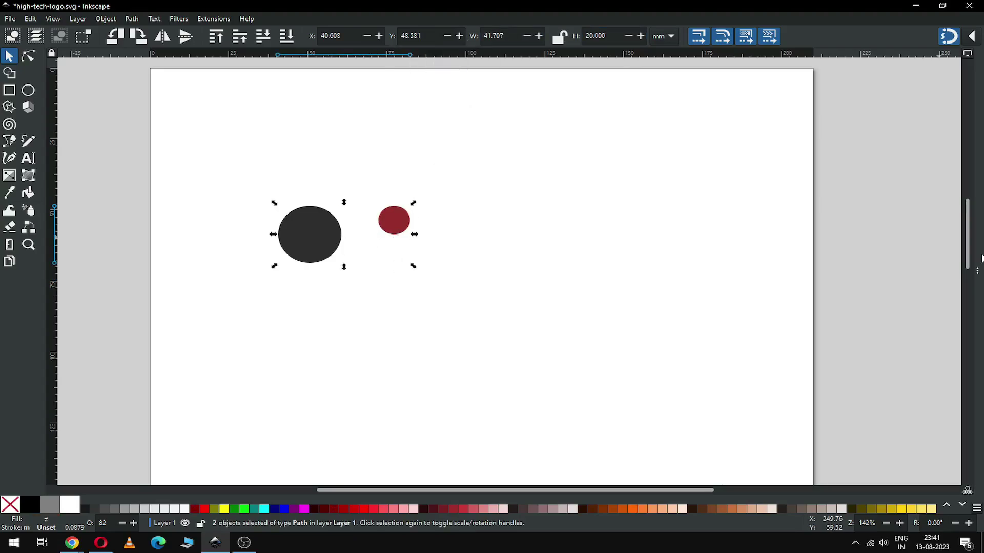
key("shift+ctrl+e")
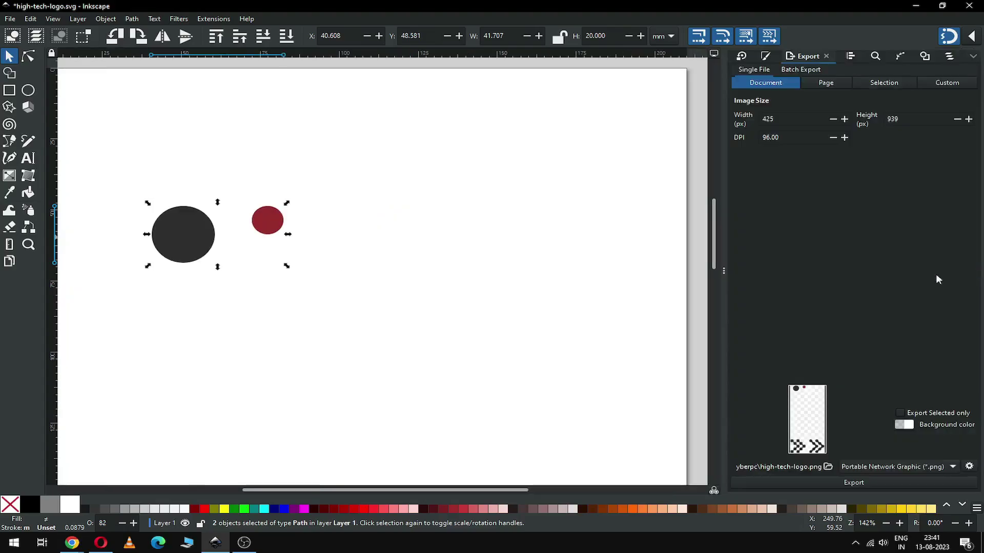
left_click(853, 57)
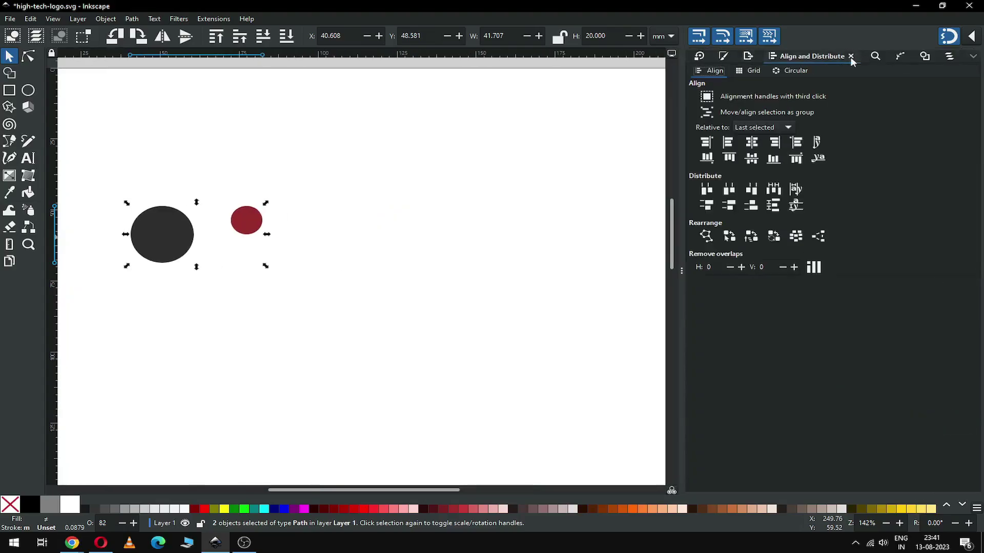
left_click(752, 144)
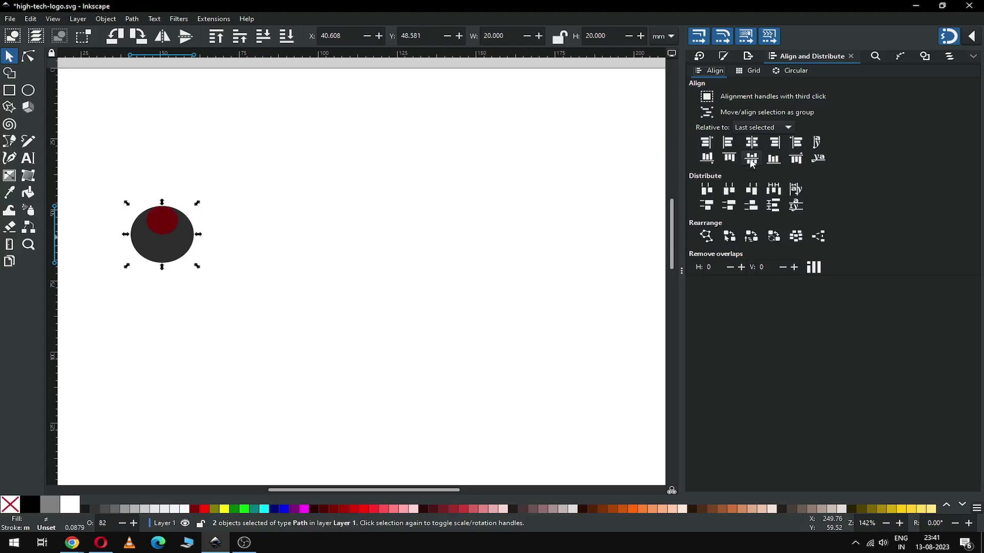
left_click(752, 159)
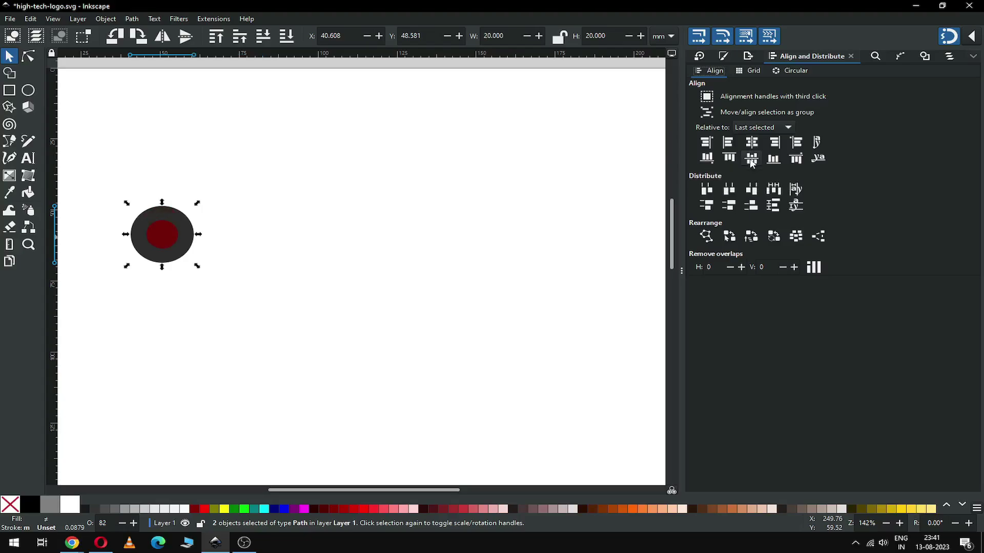
Step: Duplicate the concentric black and maroon circles and move the copy 15 mm to the right at the same height
left_click(682, 270)
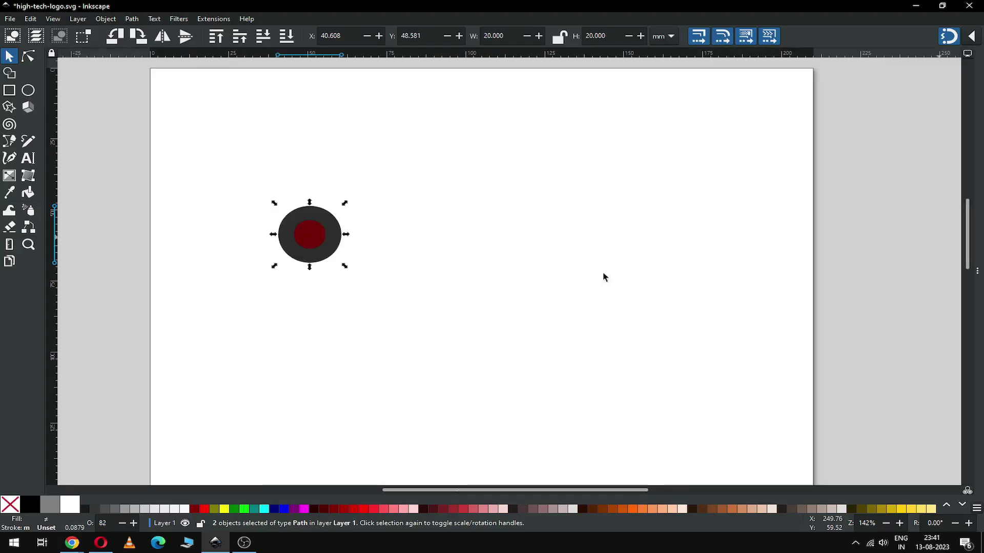
left_click(351, 282)
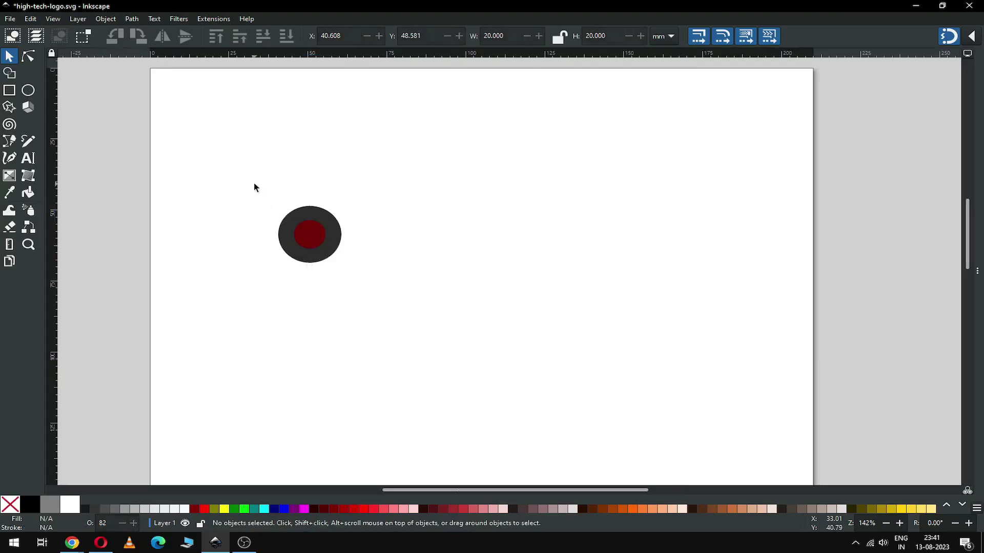
left_click_drag(255, 183, 385, 285)
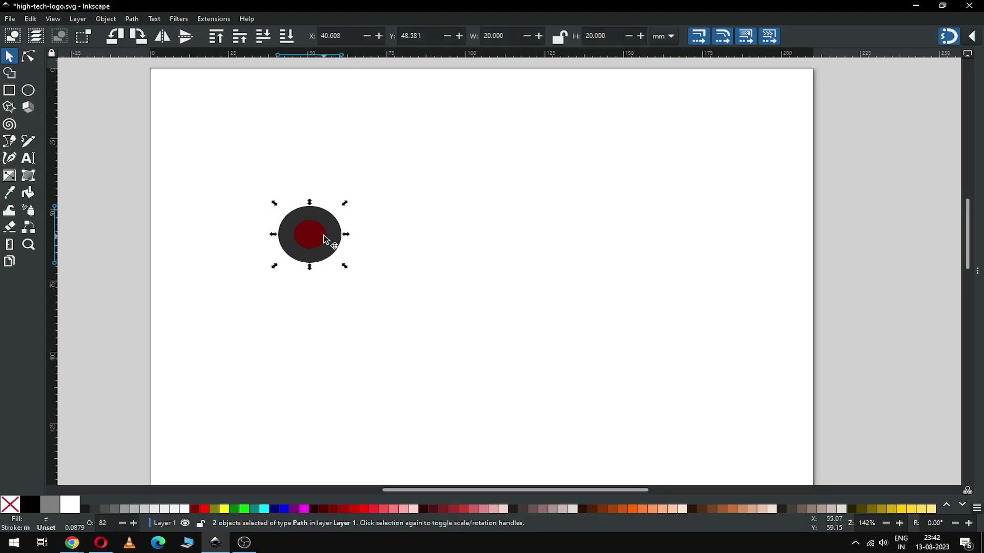
key("z")
left_click_drag(247, 165, 434, 311)
left_click(8, 61)
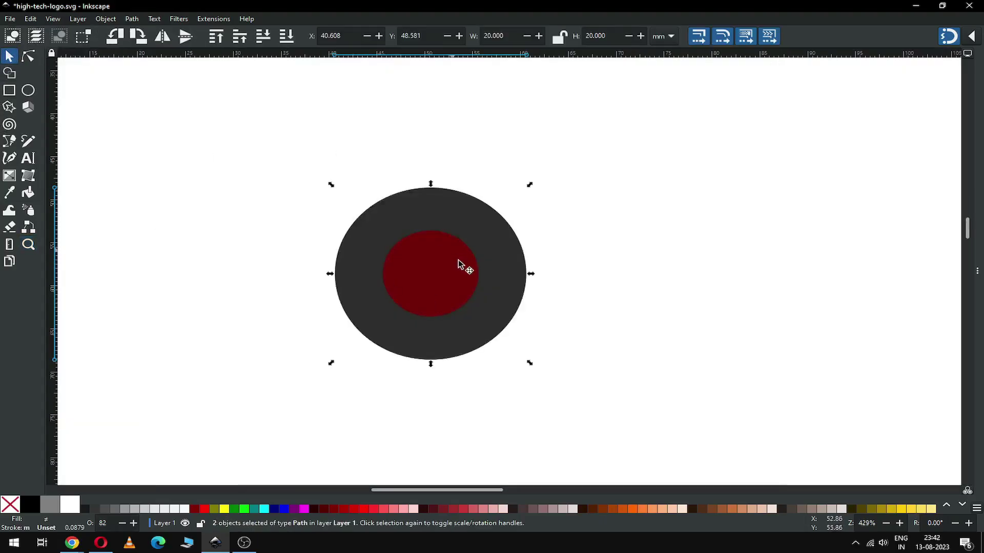
right_click(453, 267)
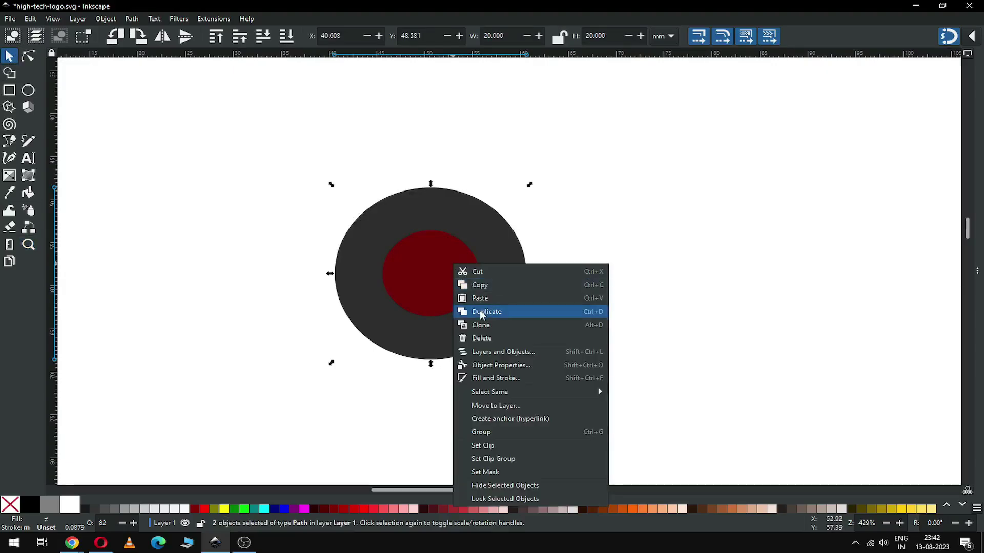
left_click(482, 312)
left_click_drag(363, 281, 511, 287)
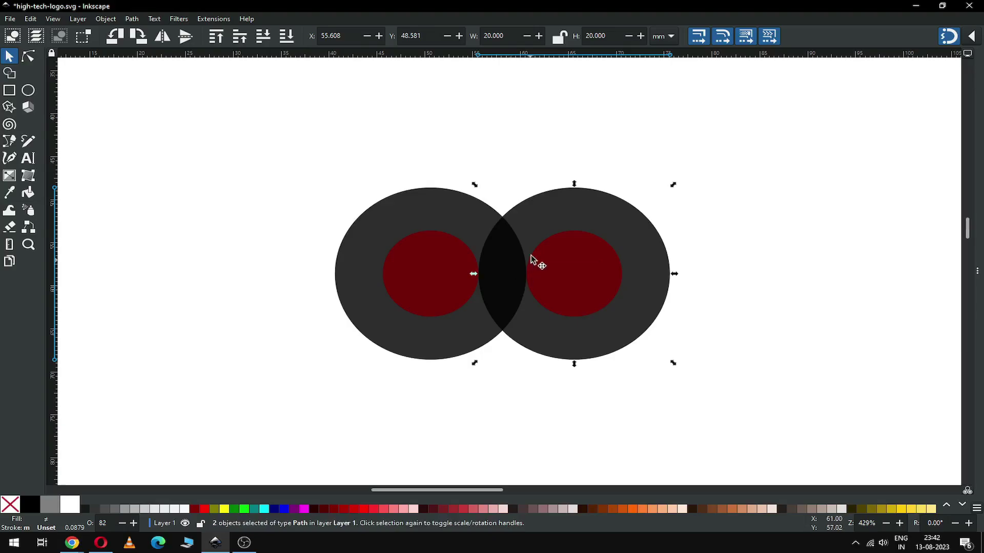
Step: Duplicate both concentric circle pairs and place the copies 30 mm to the right, making an evenly overlapping row of four
scroll(511, 288, "down", 2)
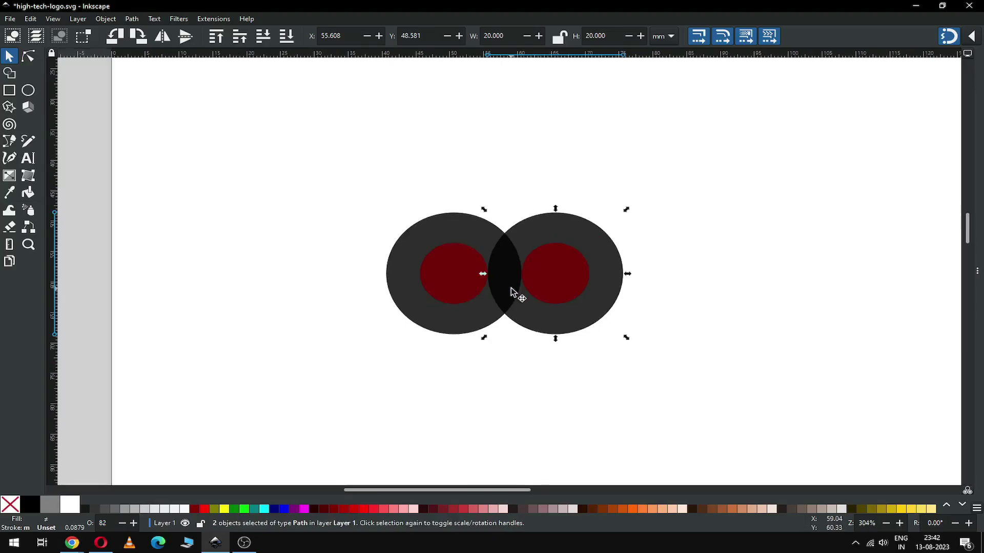
left_click_drag(382, 203, 636, 355)
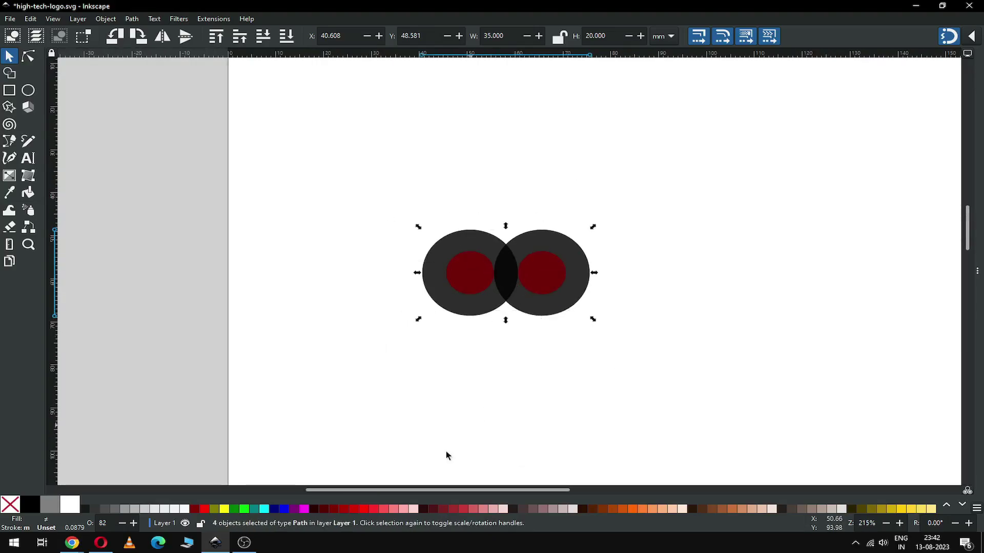
left_click_drag(408, 491, 435, 490)
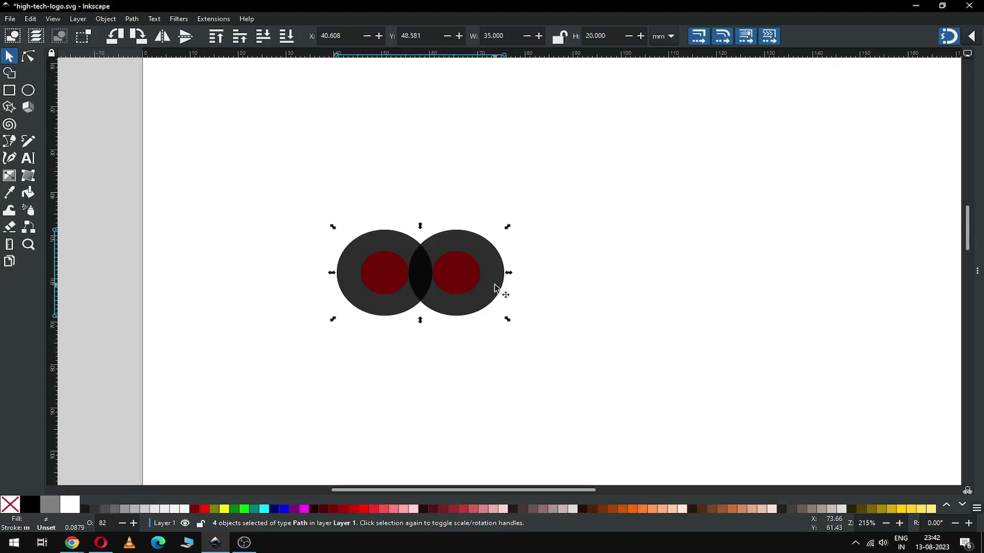
right_click(470, 285)
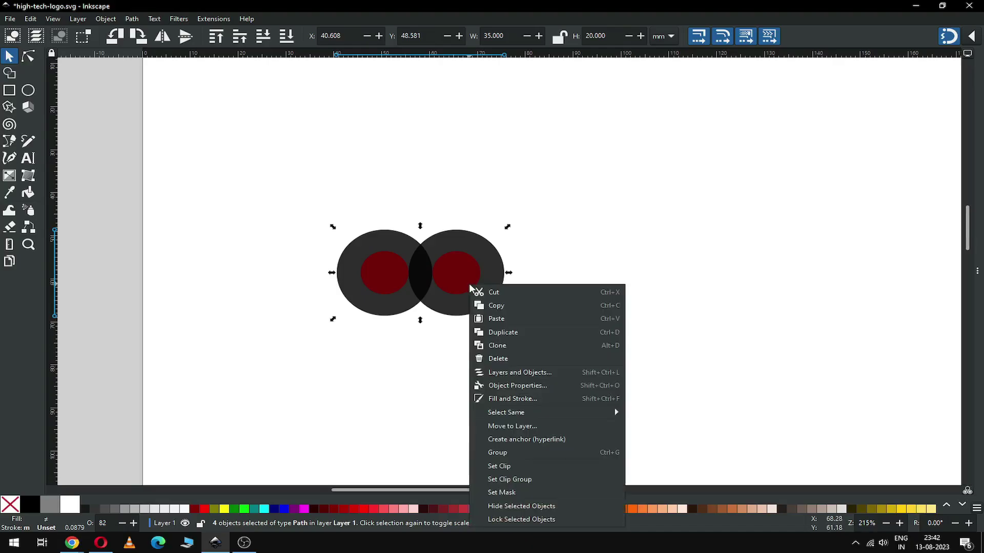
left_click(512, 338)
left_click_drag(389, 281, 522, 290)
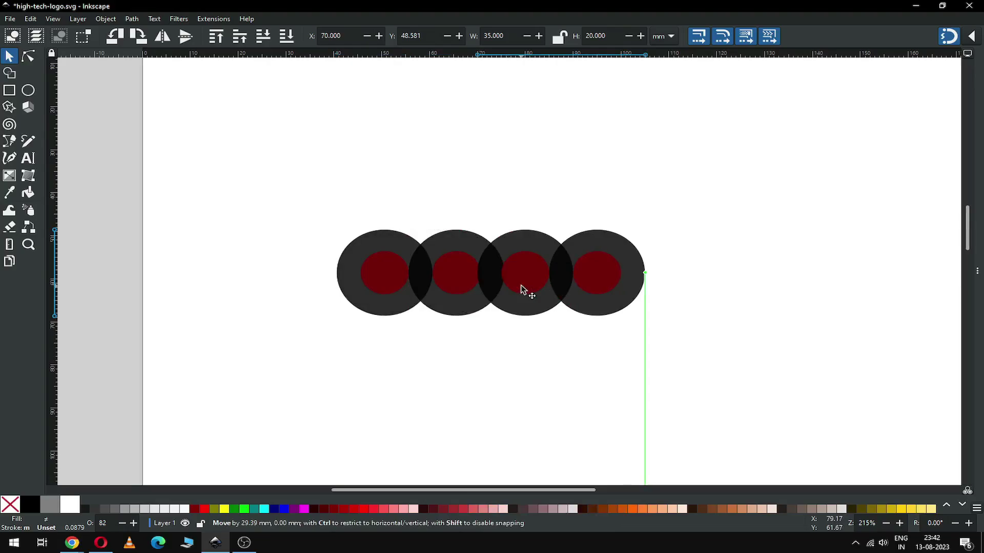
left_click_drag(521, 286, 523, 290)
left_click(406, 204)
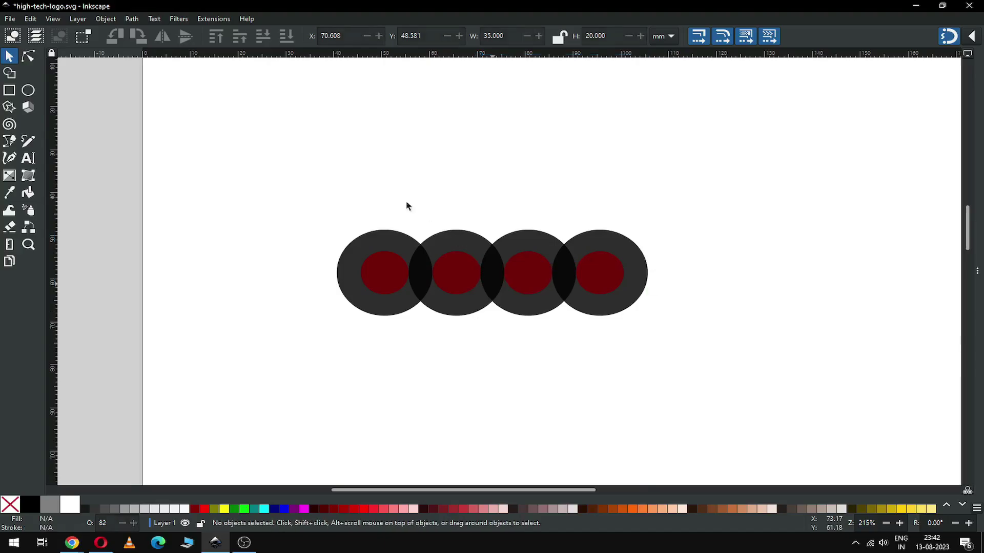
Step: Duplicate the whole row of four circle pairs and move the copy 15 mm straight down
left_click_drag(284, 201, 711, 383)
right_click(545, 272)
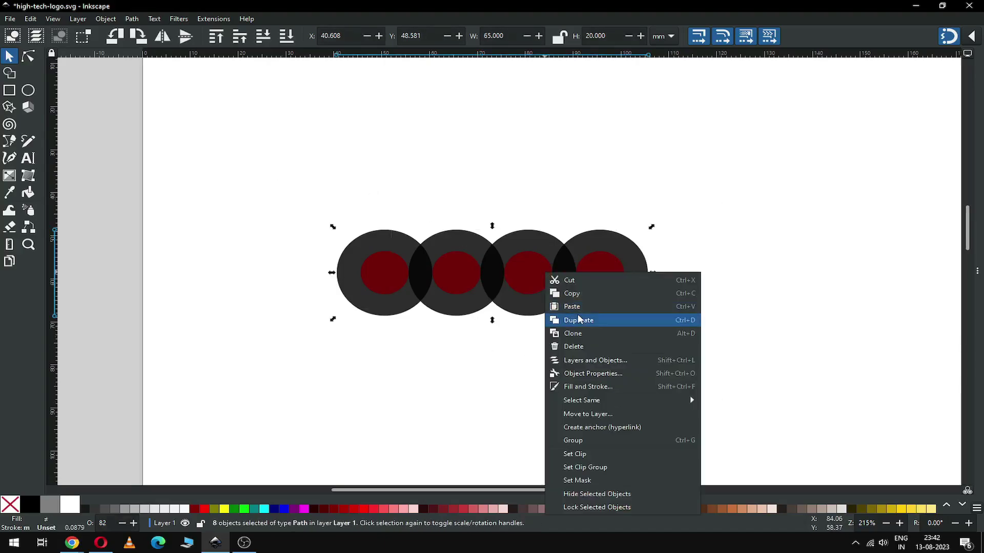
left_click(580, 319)
left_click_drag(480, 254, 482, 321)
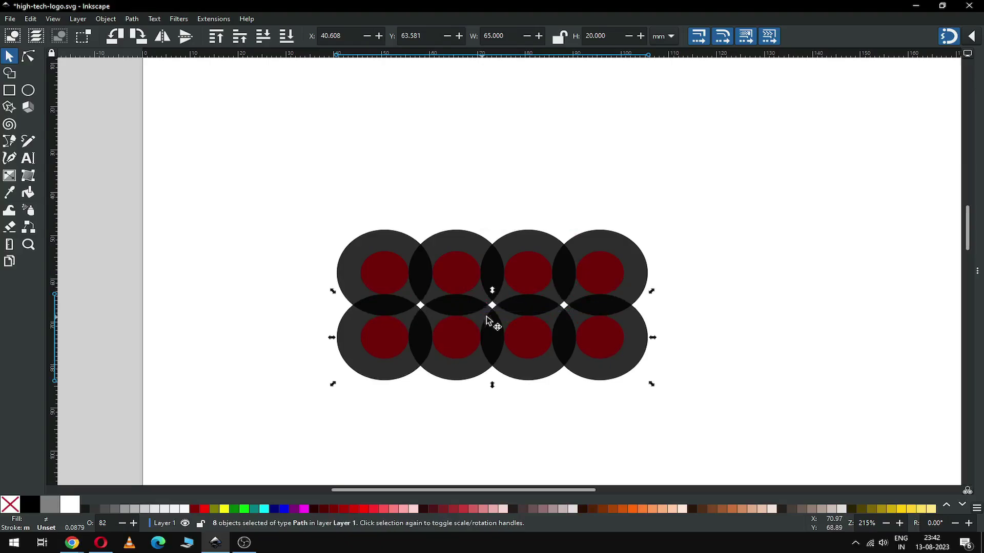
scroll(968, 231, "down", 3)
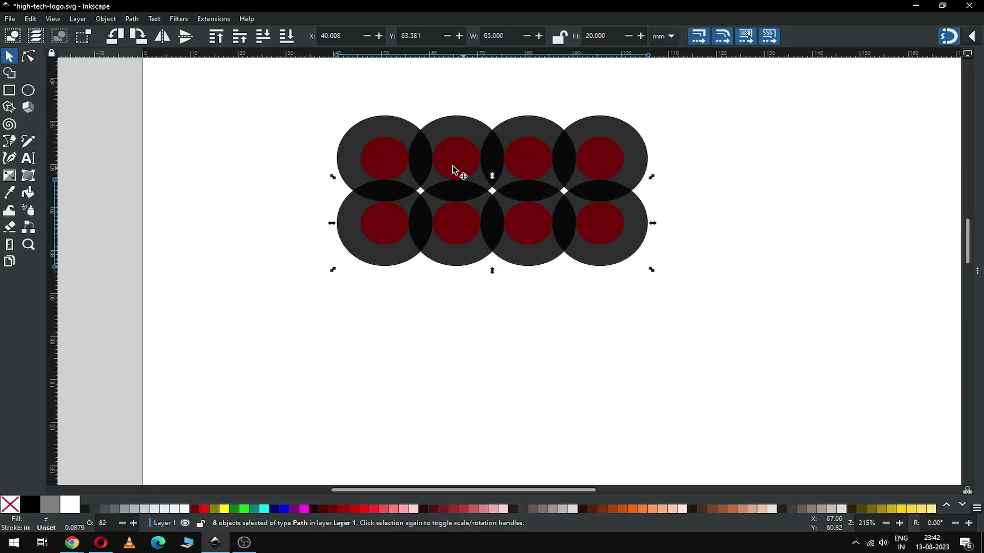
Step: Duplicate both rows and move the copy 30 mm down to form a four-by-four grid, and save the document
left_click_drag(297, 99, 326, 122)
left_click_drag(466, 196, 713, 283)
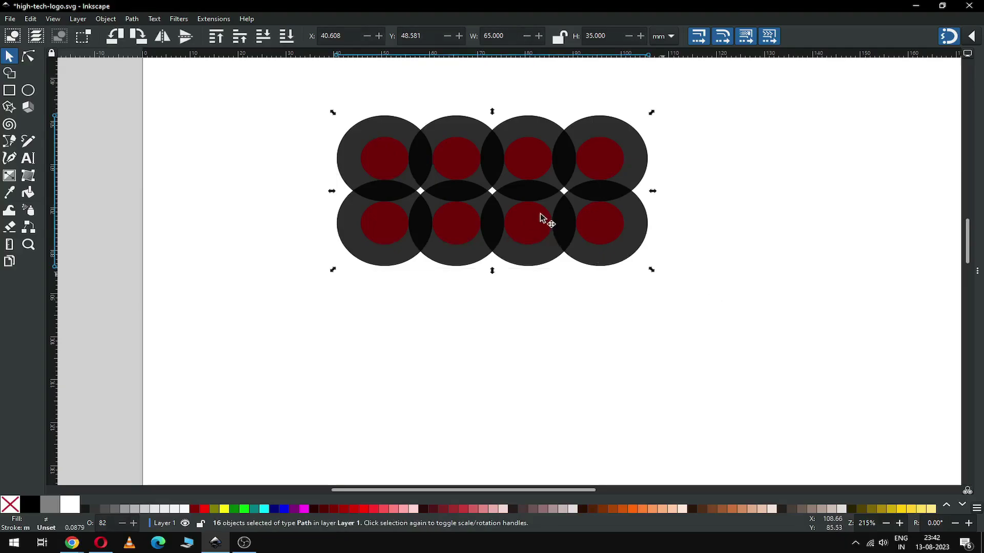
right_click(534, 195)
left_click(566, 248)
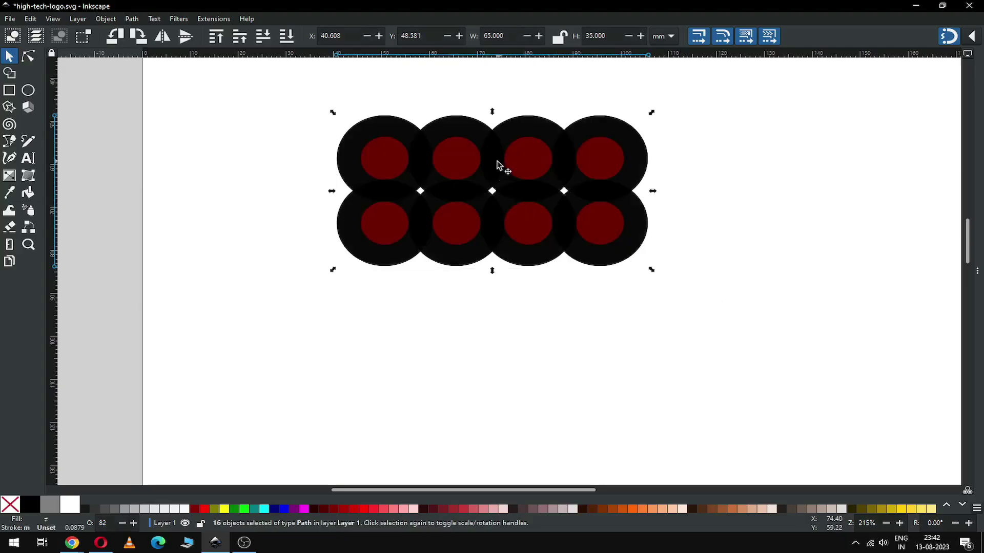
left_click_drag(501, 164, 491, 293)
left_click(687, 266)
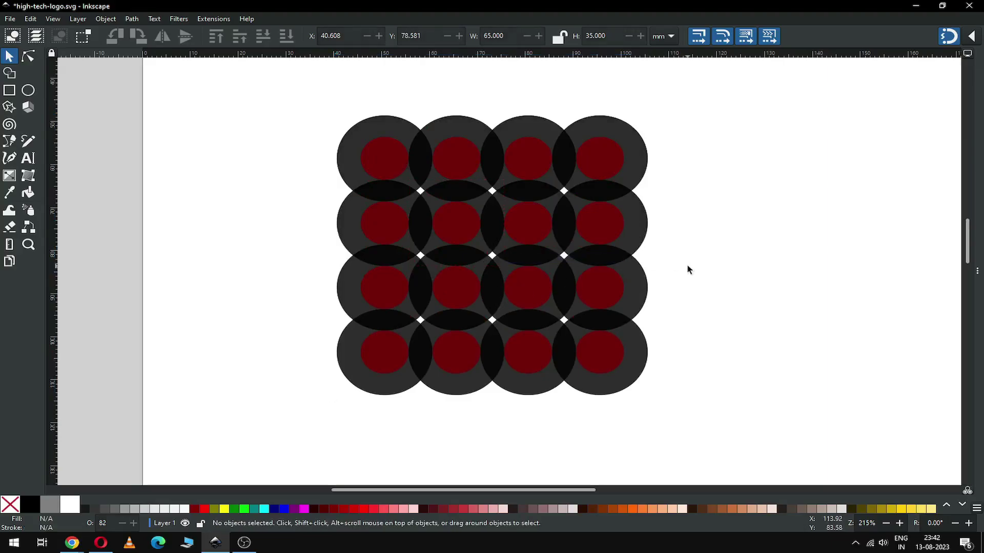
key("minus")
key("minus")
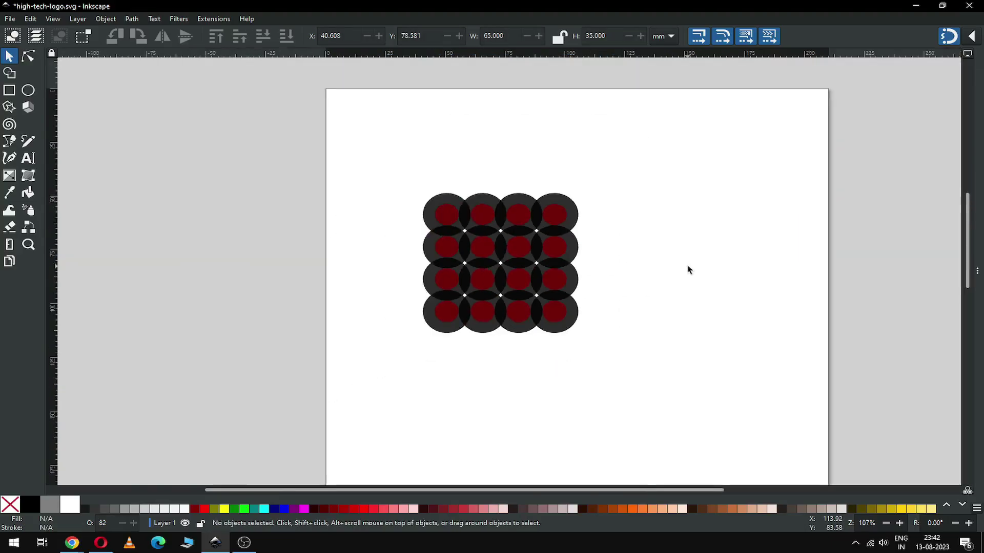
key("ctrl+s")
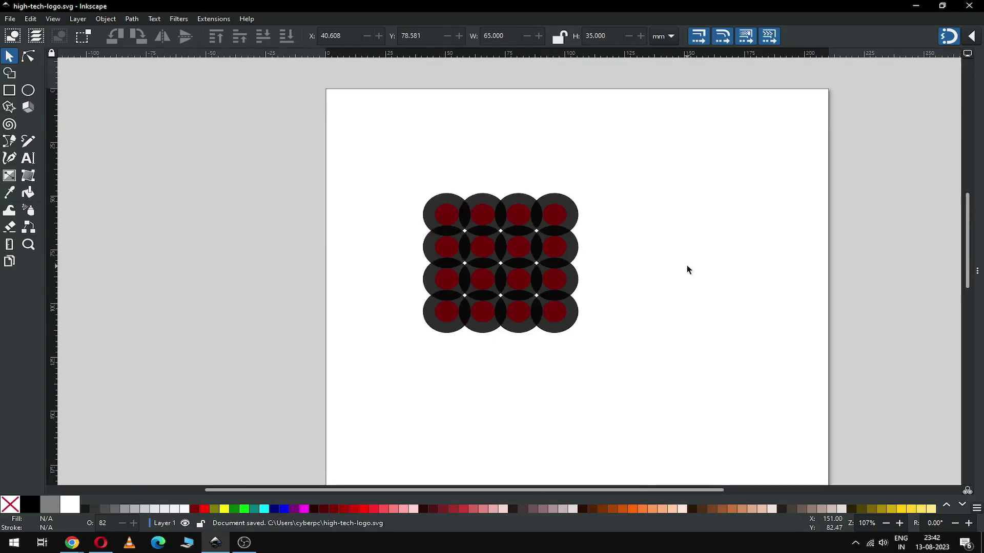
Step: Select the whole four-by-four circle grid and move it horizontally left to X 19.032 mm
key("z")
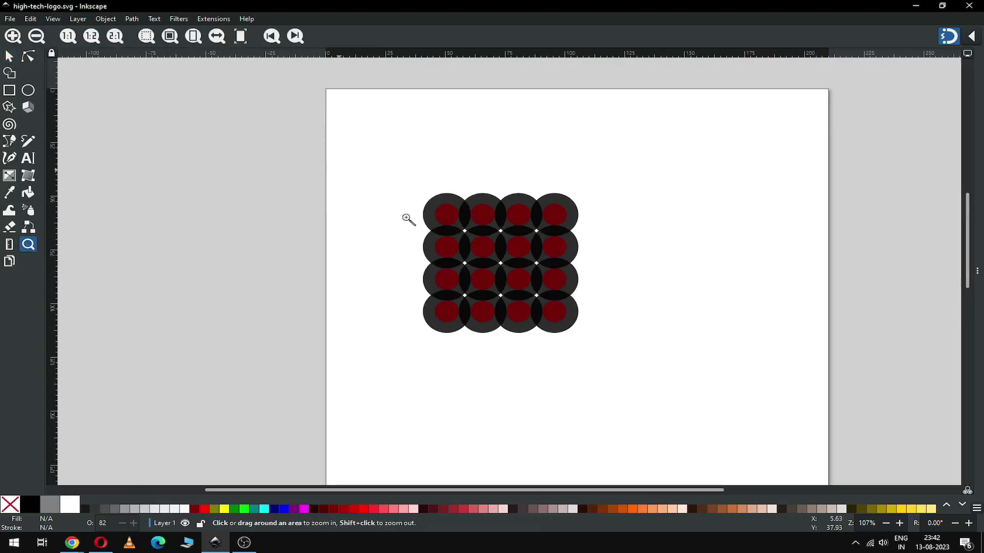
left_click_drag(339, 170, 853, 398)
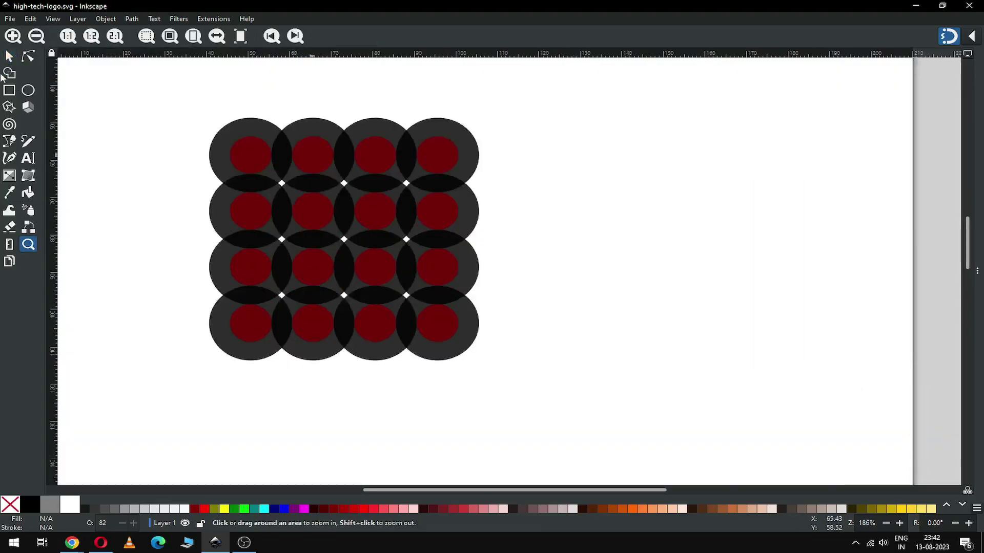
left_click(10, 56)
left_click_drag(159, 94, 534, 384)
left_click_drag(435, 330, 340, 320)
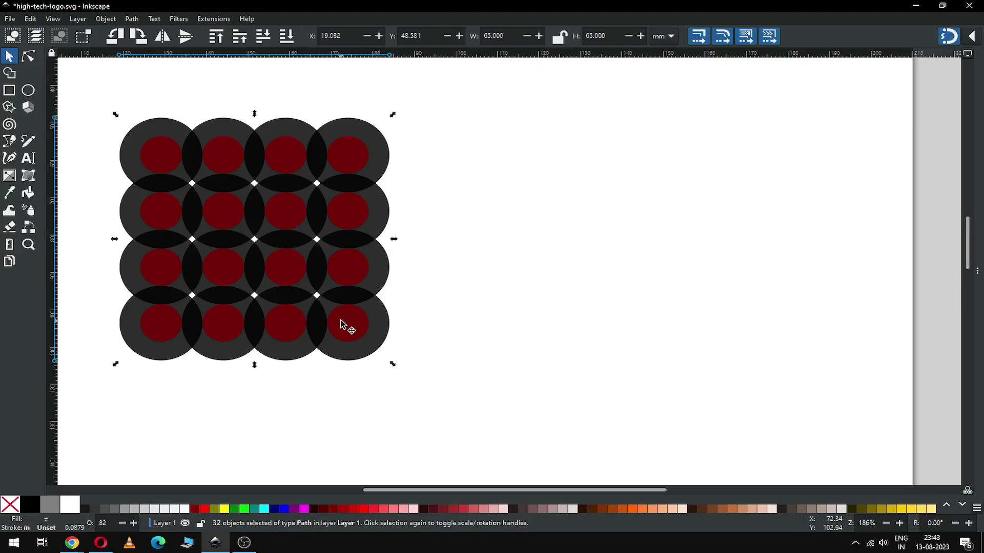
Step: Duplicate the grid, place one copy on the blank area to its right at the same height, and save the document
right_click(341, 320)
left_click(387, 124)
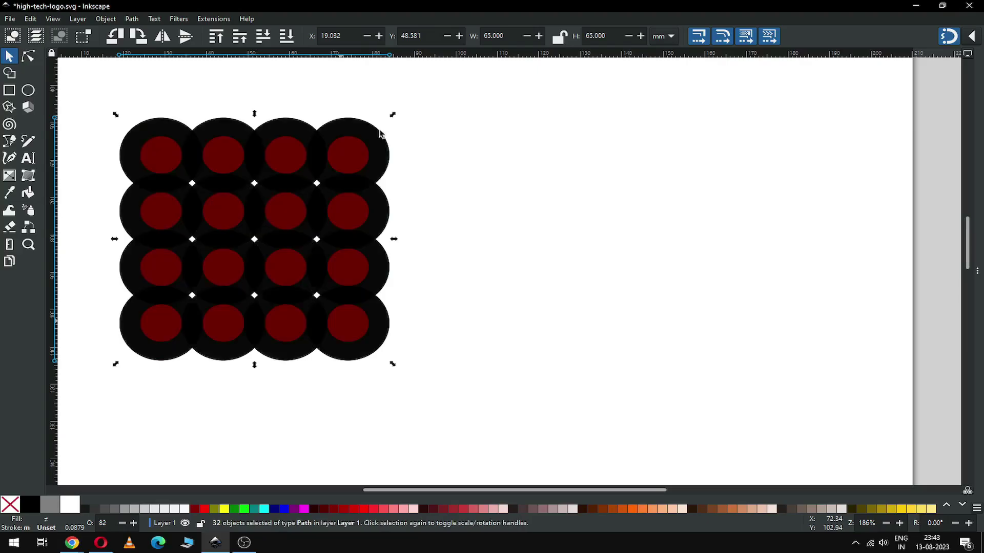
left_click_drag(505, 194, 709, 198)
key("ctrl+s")
Step: Start the Shape Builder on the left grid and add the row 1, column 3 and row 2, column 4 inner circles with their connecting fragments
key("z")
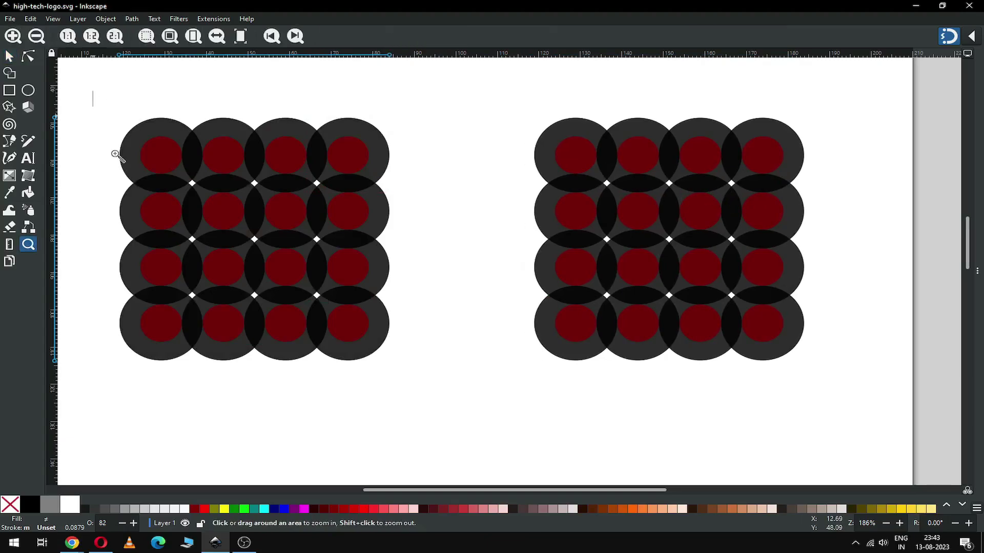
left_click_drag(92, 90, 421, 387)
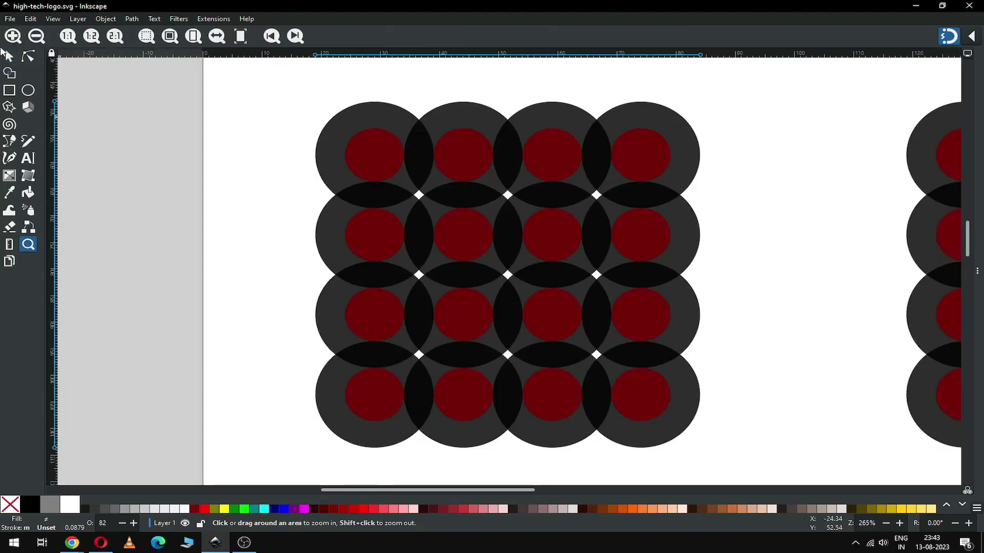
left_click(9, 57)
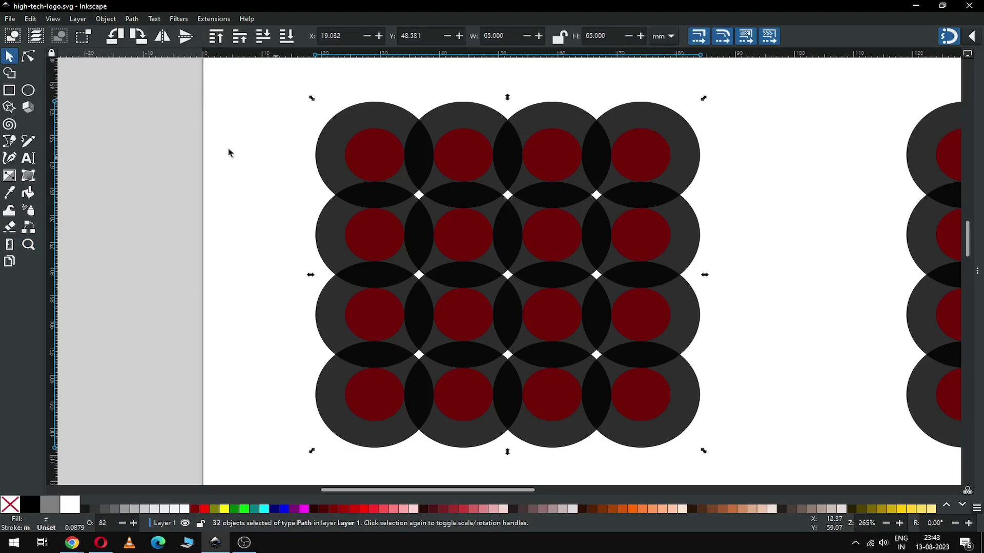
left_click(10, 74)
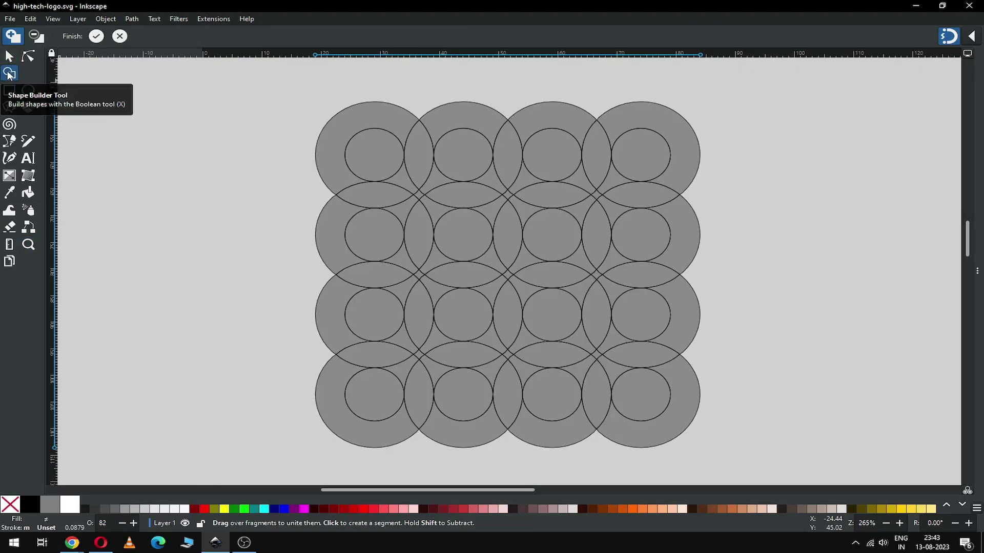
left_click(561, 152)
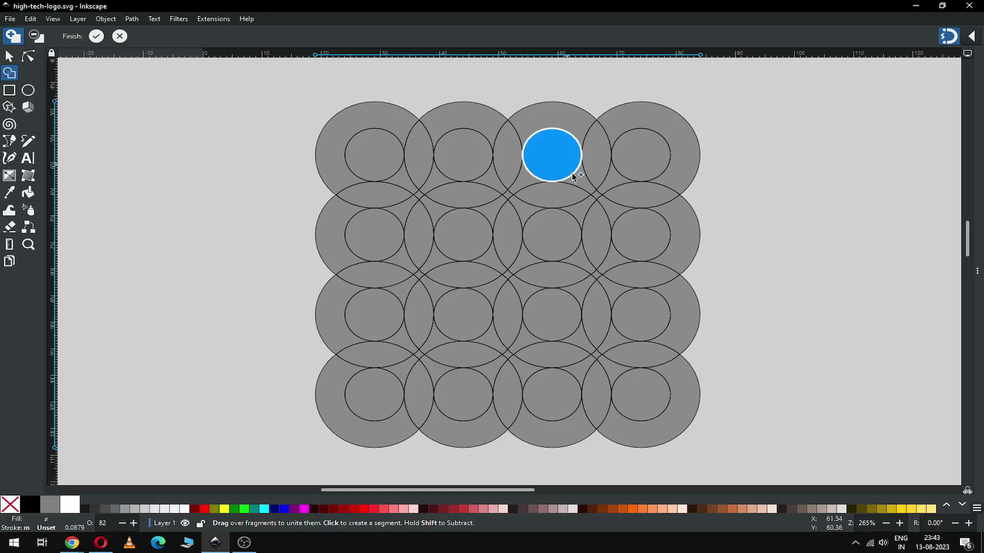
left_click_drag(580, 185, 617, 210)
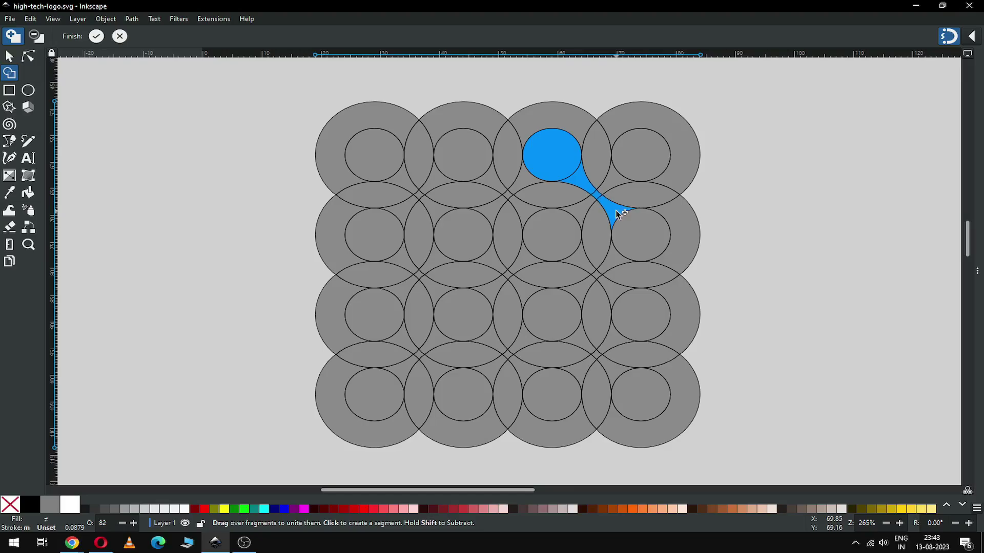
left_click(634, 231)
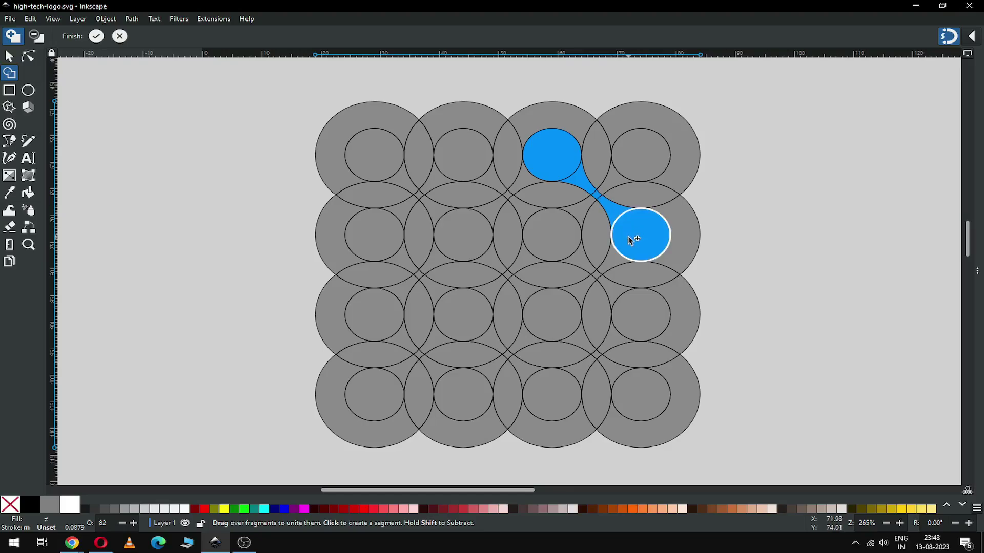
Step: Add the row 3, column 3 and row 2, column 2 inner circles to the built shape, including the diagonal fragments linking them
left_click(605, 267)
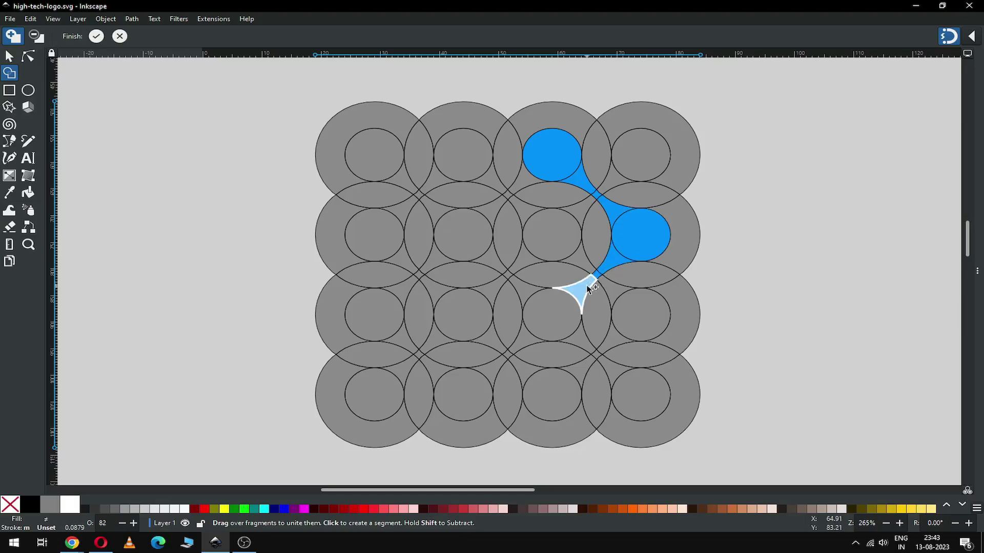
left_click(588, 286)
left_click(562, 306)
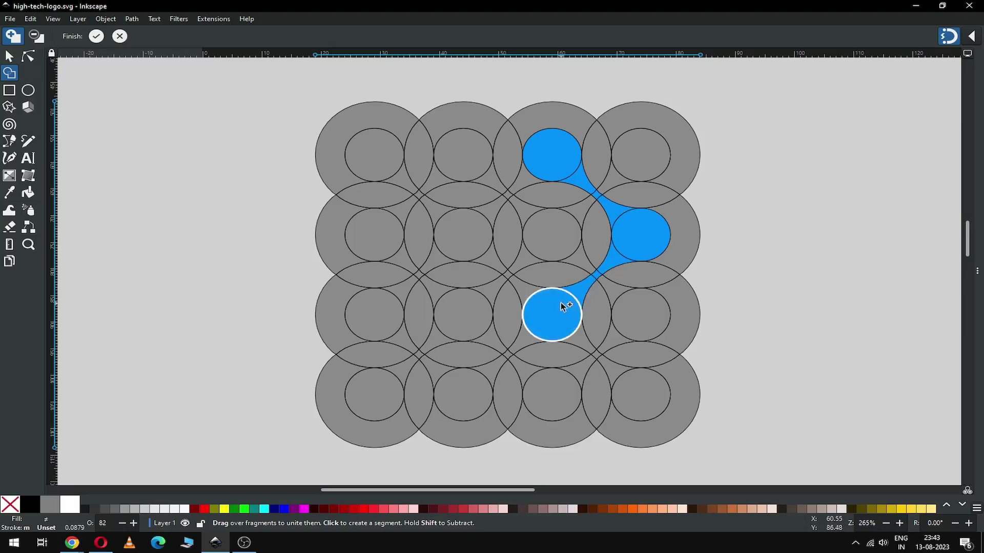
left_click(533, 287)
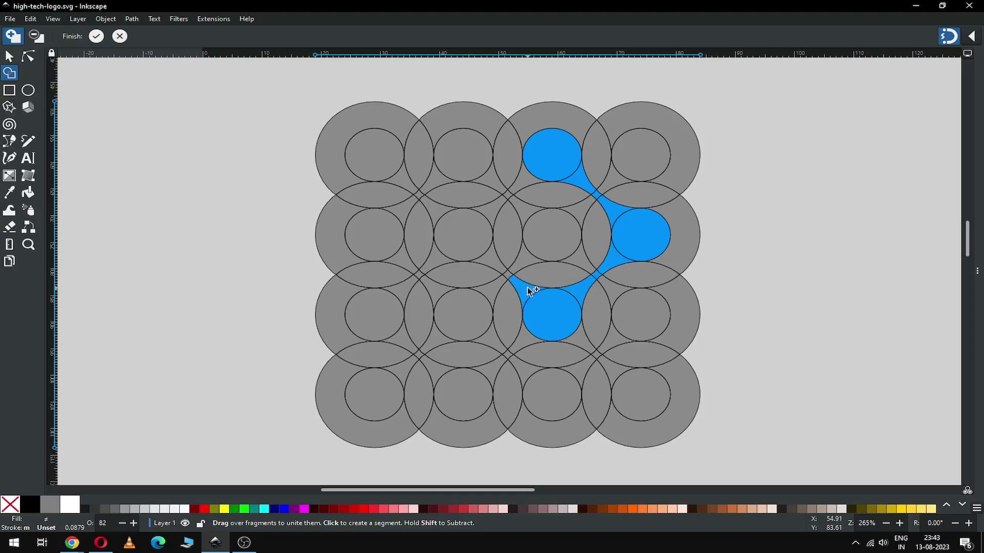
left_click(495, 264)
left_click(471, 247)
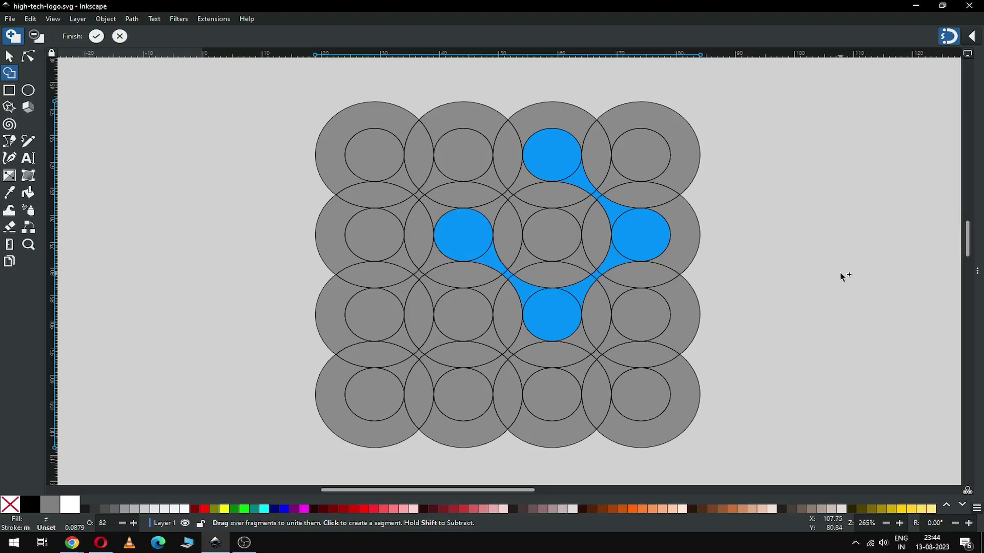
Step: Add the row 2, column 3 and row 1, column 2 inner circles to the built shape with the diagonal fragments linking them
left_click(563, 237)
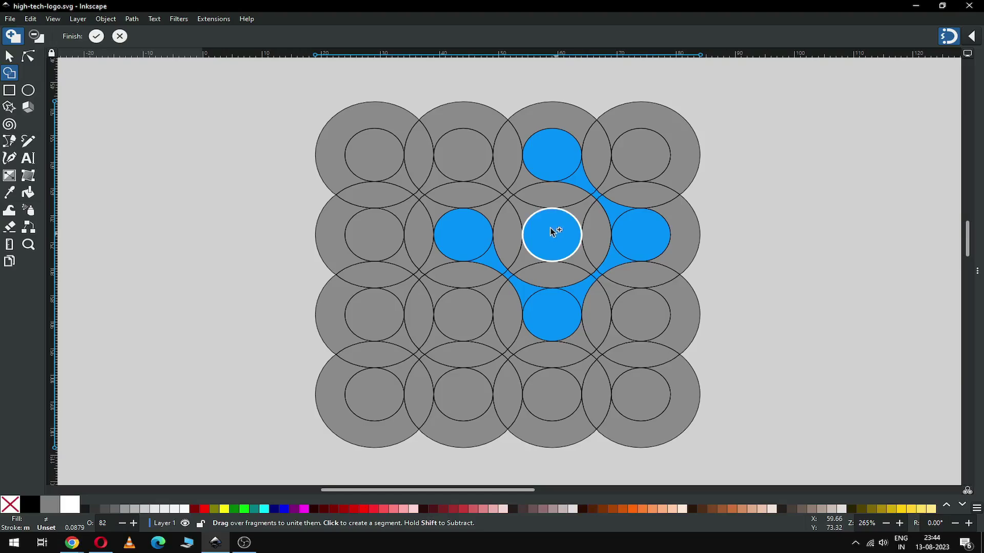
left_click(527, 211)
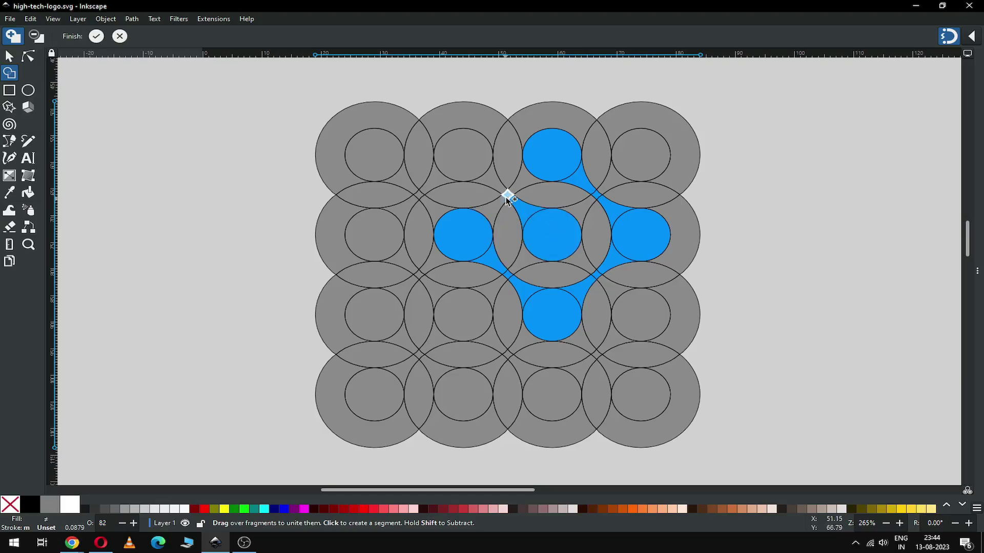
left_click(500, 189)
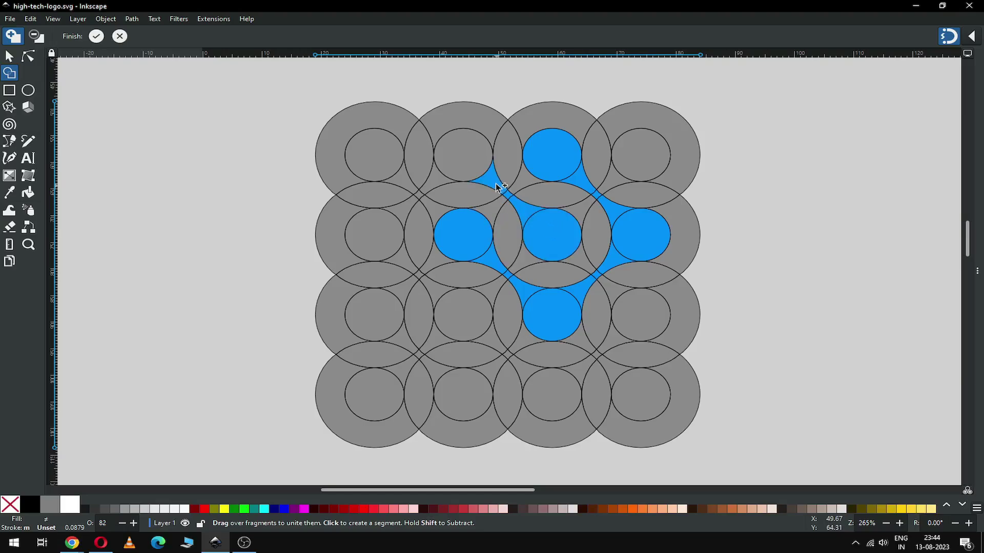
left_click(474, 163)
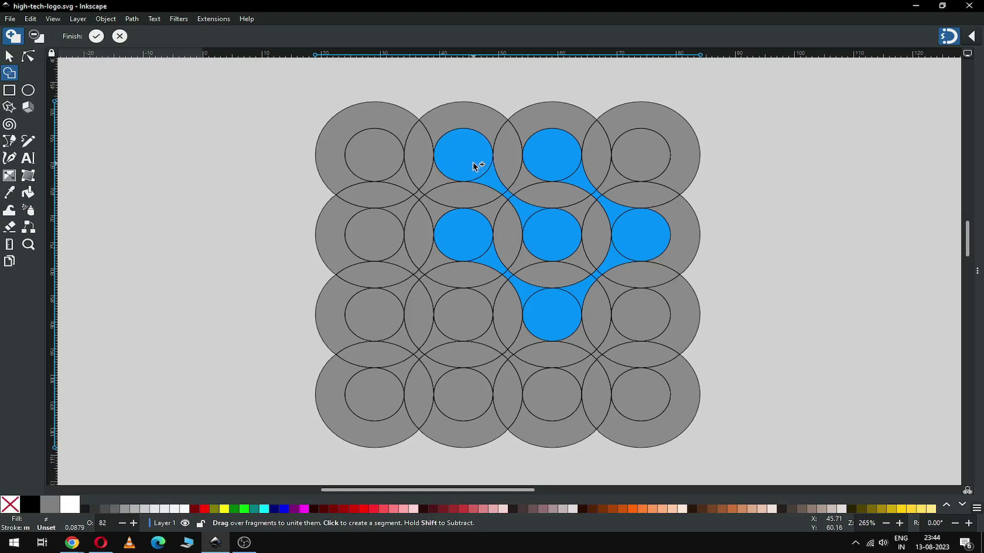
Step: Add the row 2, column 1 and row 3, column 2 inner circles with their diagonal fragments, and apply the Shape Builder result
left_click(434, 185)
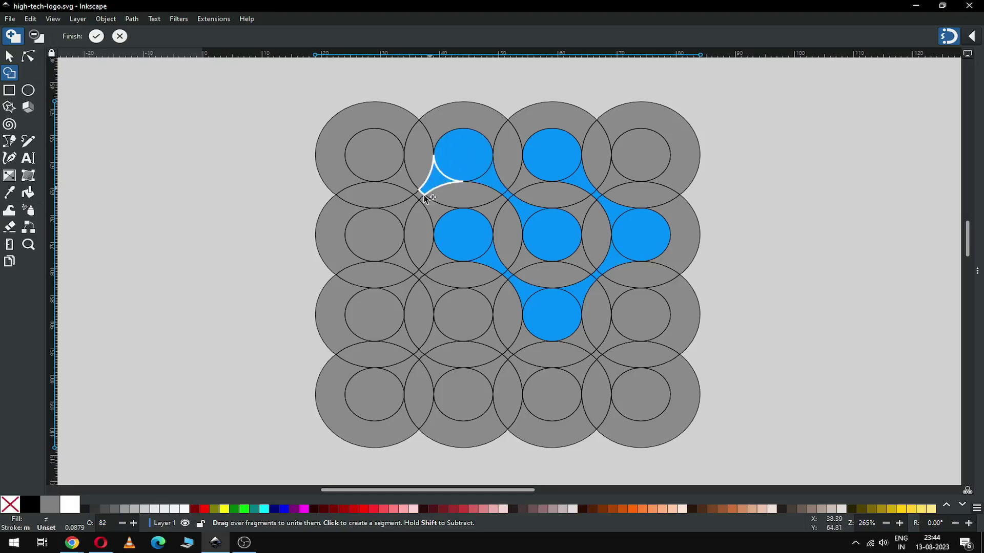
left_click(405, 214)
left_click(380, 236)
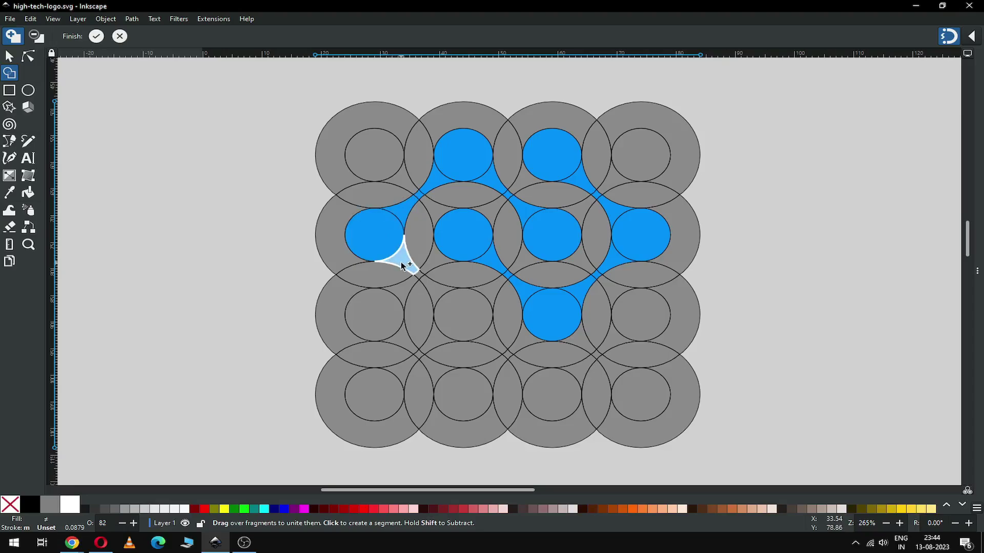
left_click(403, 263)
left_click(432, 286)
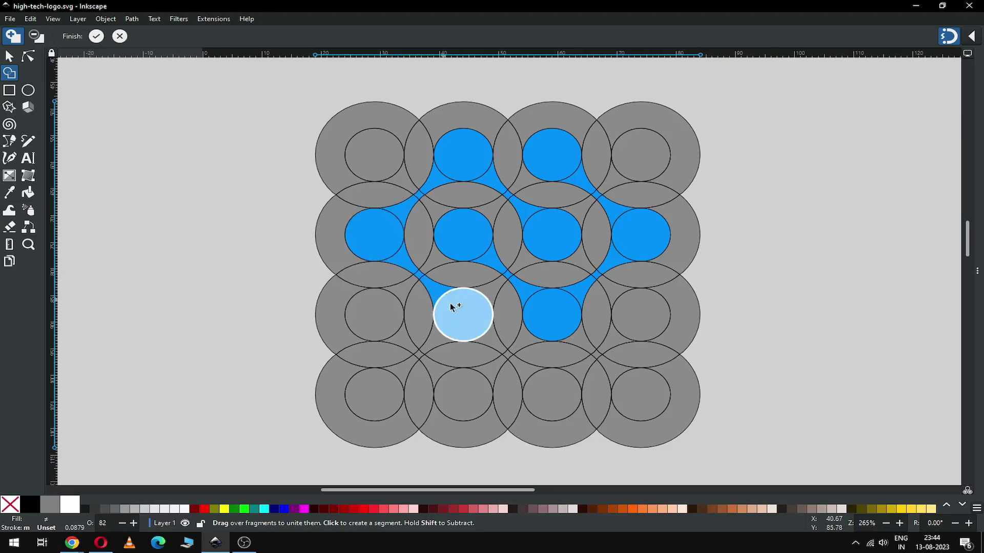
left_click(465, 311)
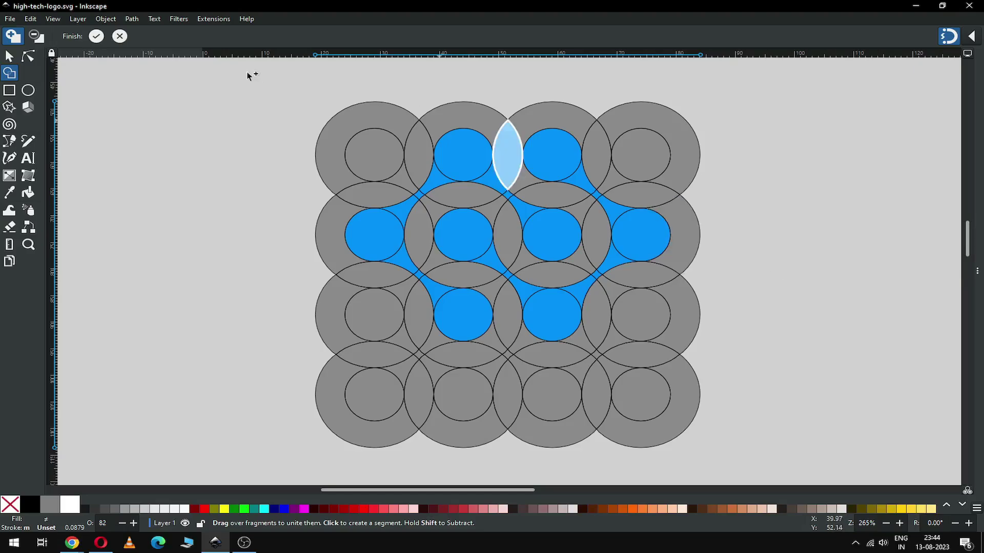
left_click(97, 37)
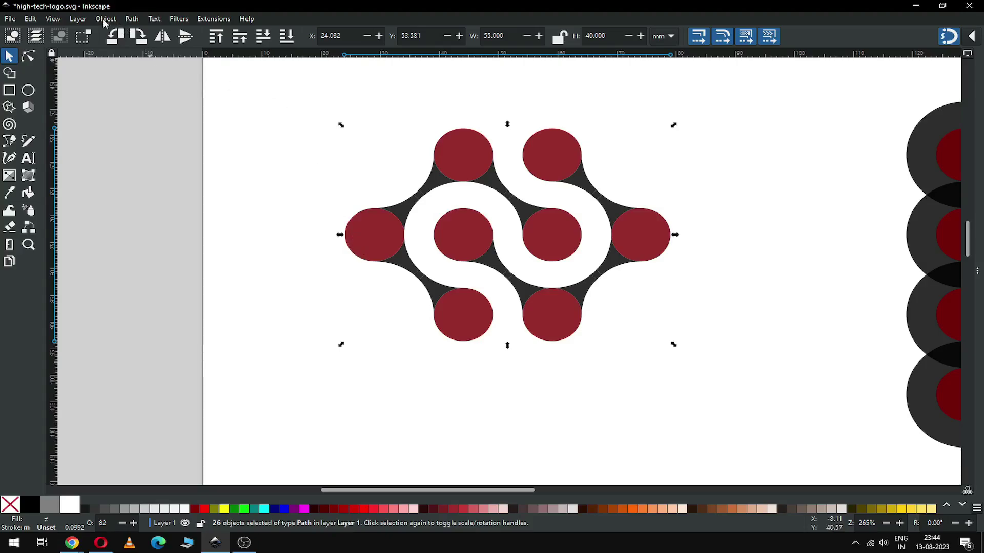
left_click(270, 167)
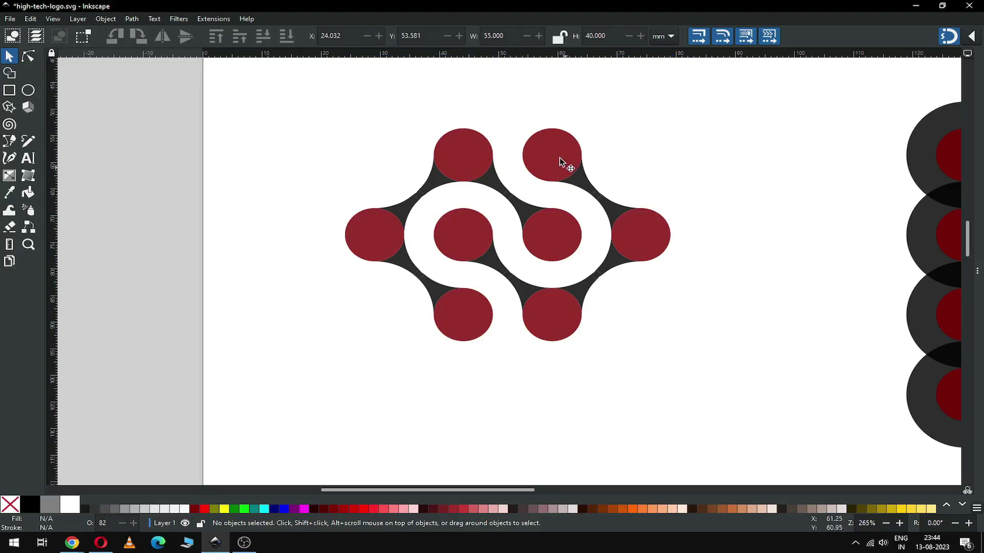
Step: Union the upper, outer and inner red circles of the logo's right strand with its connecting fragments and fill the result dark blue
left_click_drag(522, 112, 605, 191)
left_click(610, 208, "shift")
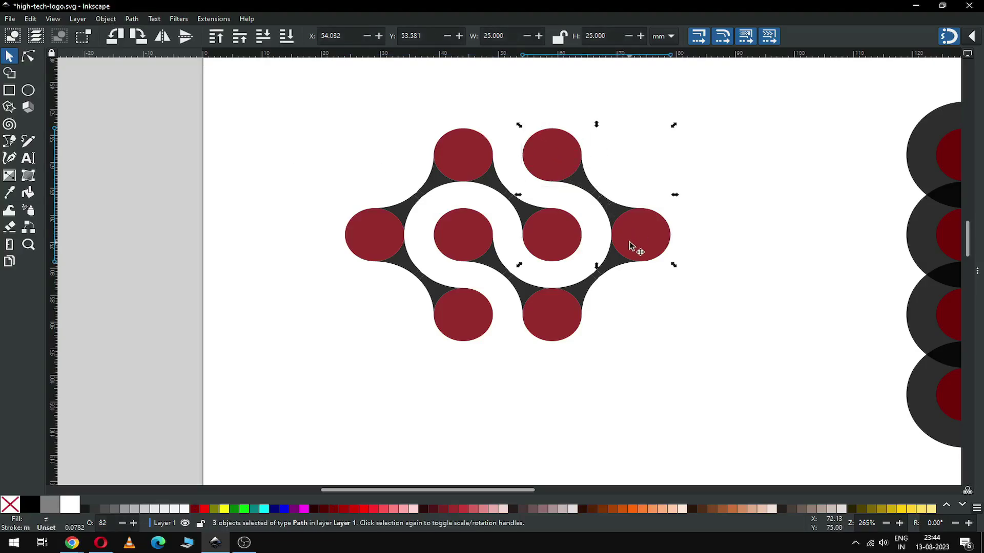
left_click(519, 287, "shift")
left_click(478, 253, "shift")
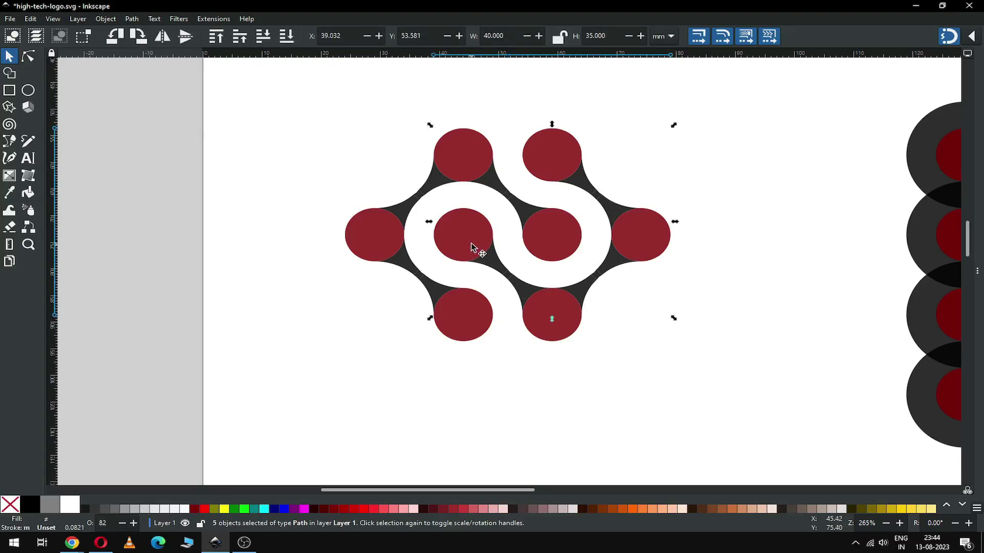
left_click(131, 19)
left_click(141, 73)
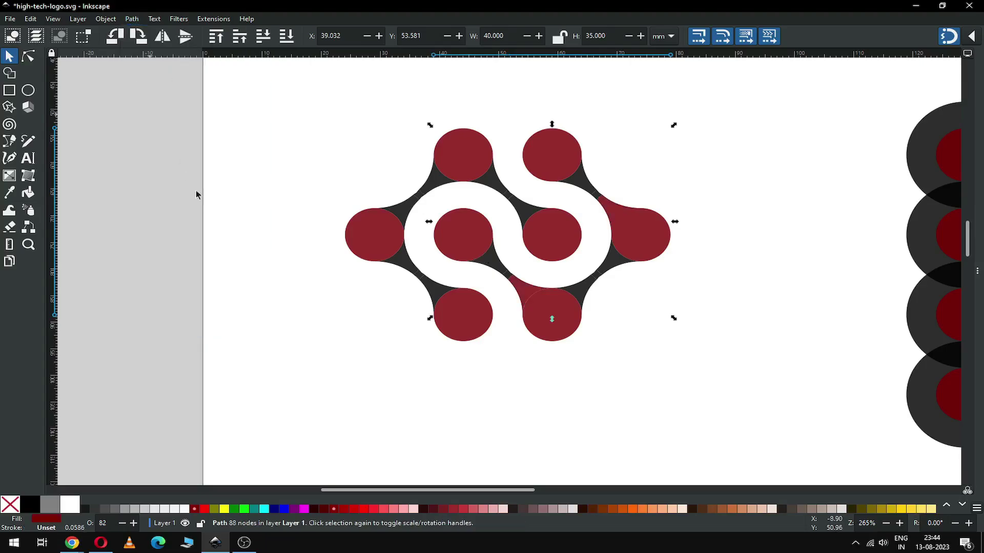
left_click(274, 509)
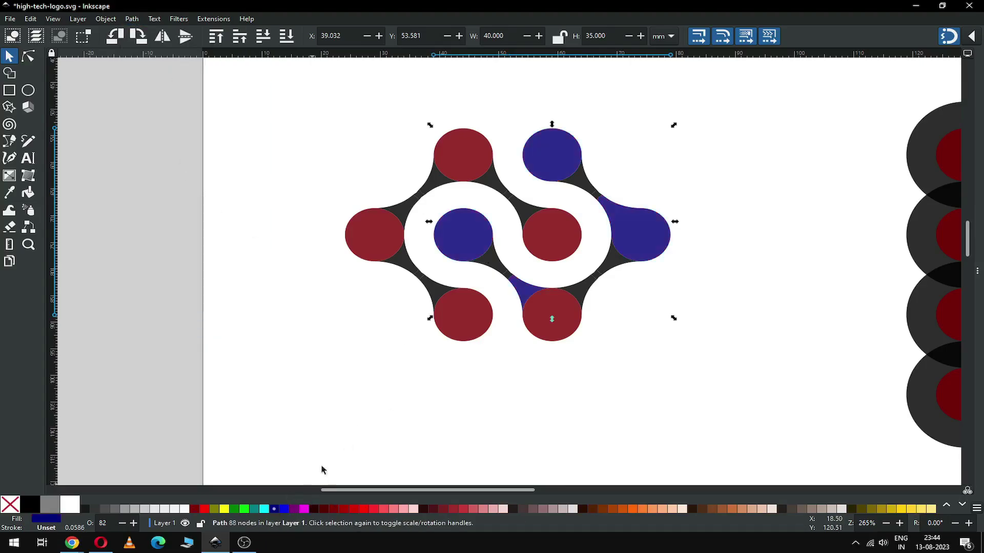
left_click(514, 385)
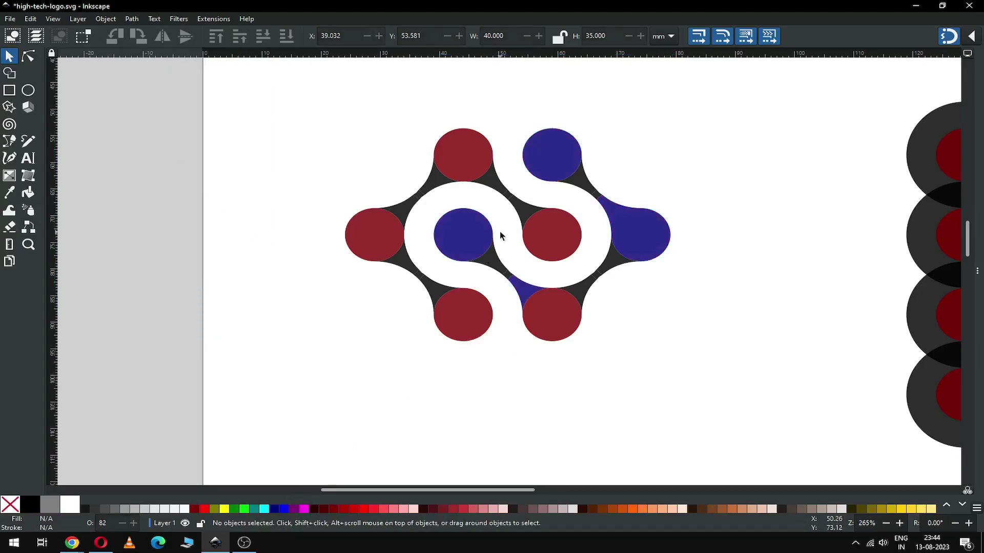
Step: Union the dark connectors of the right strand with the dark blue path and fill the combined path dark blue
left_click(507, 272)
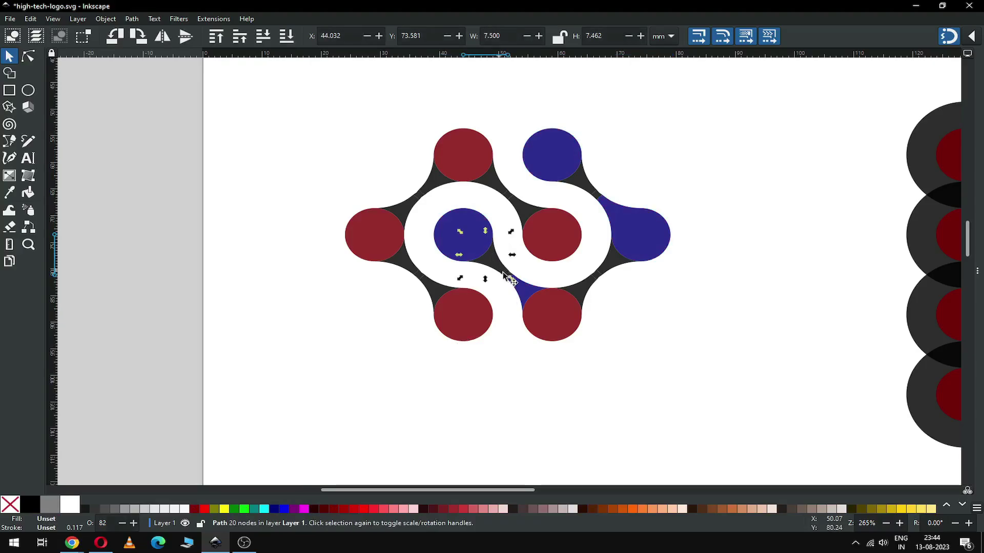
left_click(590, 207, "shift")
left_click_drag(626, 310, 584, 260)
left_click_drag(593, 300, 621, 169)
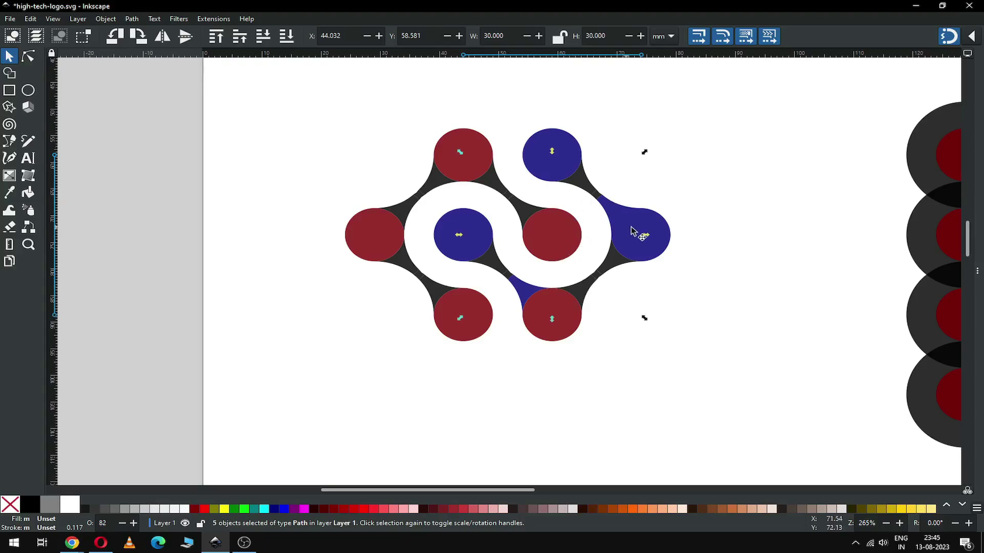
left_click(655, 236, "shift")
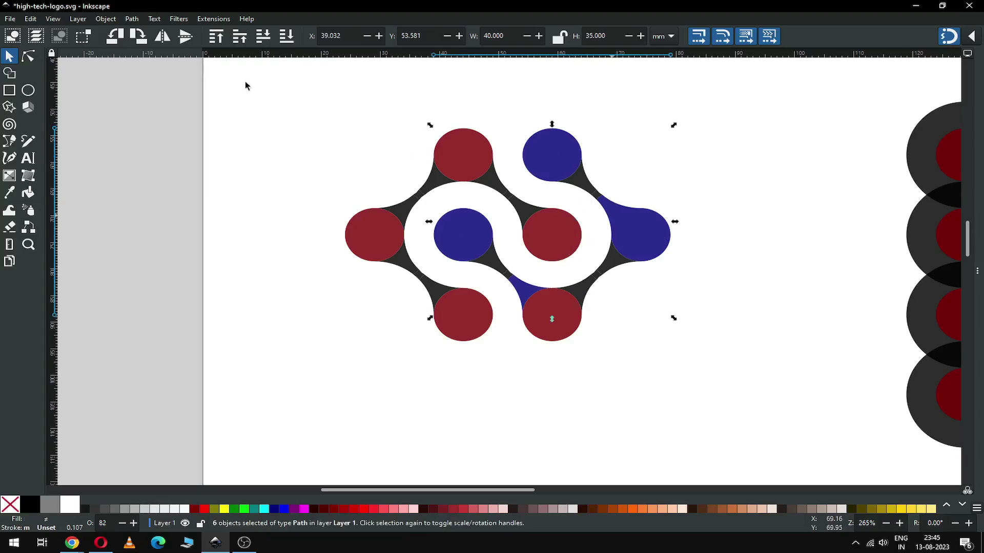
left_click(134, 20)
left_click(138, 79)
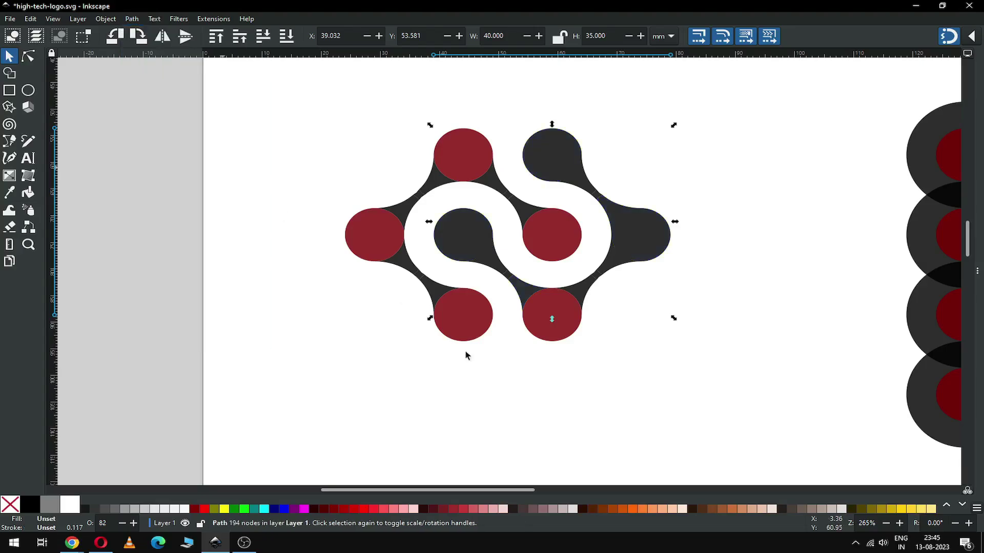
left_click(274, 509)
left_click(600, 363)
Step: Union the right strand's bottom red circle with its small overlapping fragment, and union that piece with the dark blue path
left_click_drag(519, 280, 511, 281)
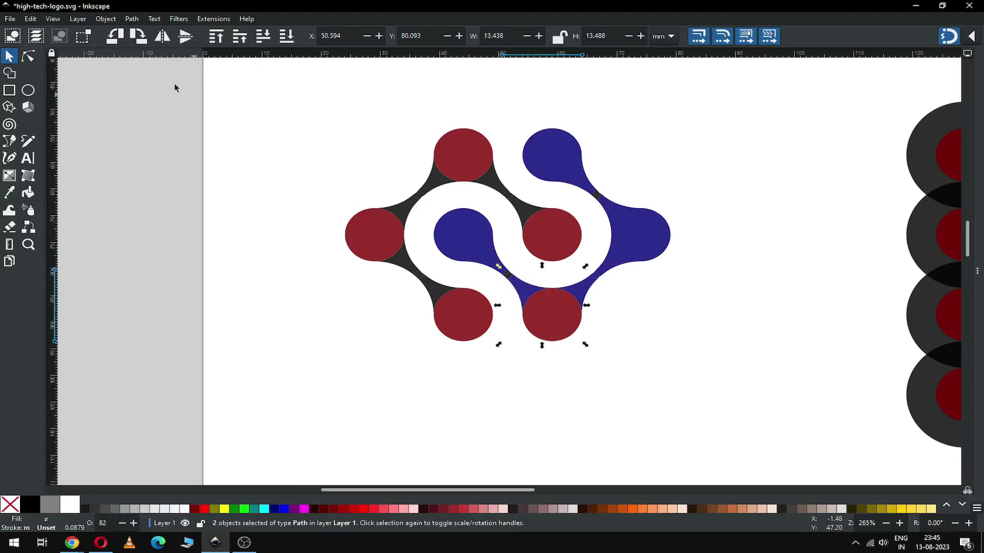
left_click(132, 19)
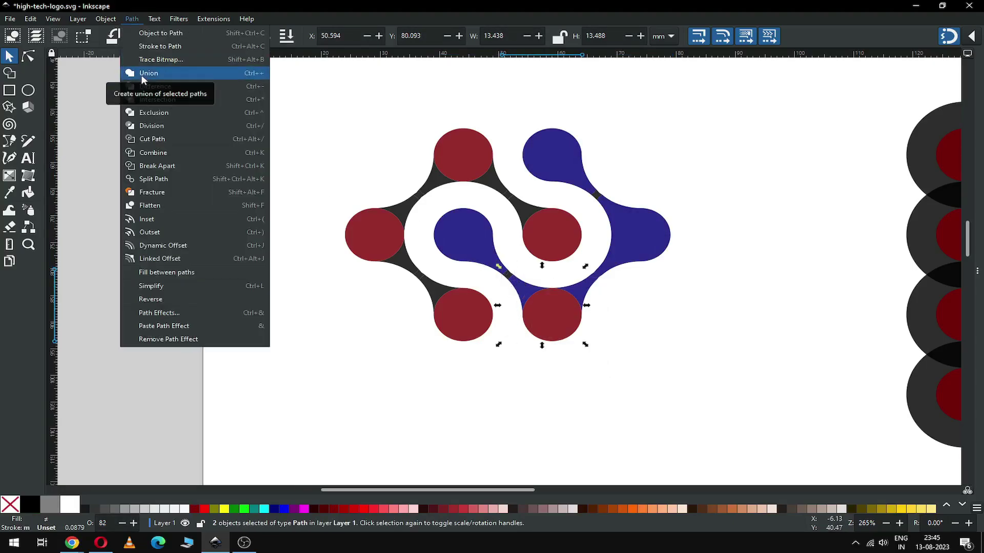
left_click(174, 91)
left_click(475, 253, "shift")
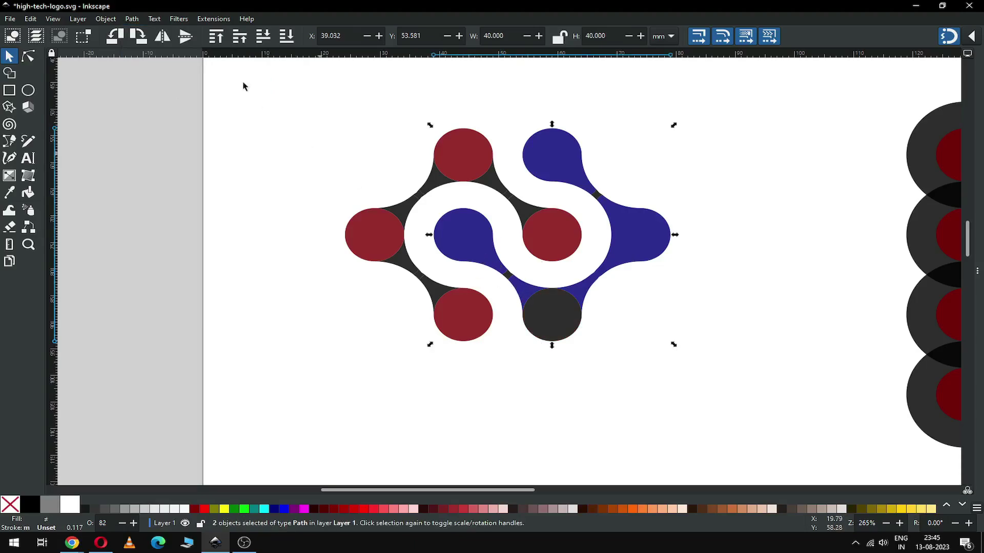
left_click(143, 19)
left_click(156, 75)
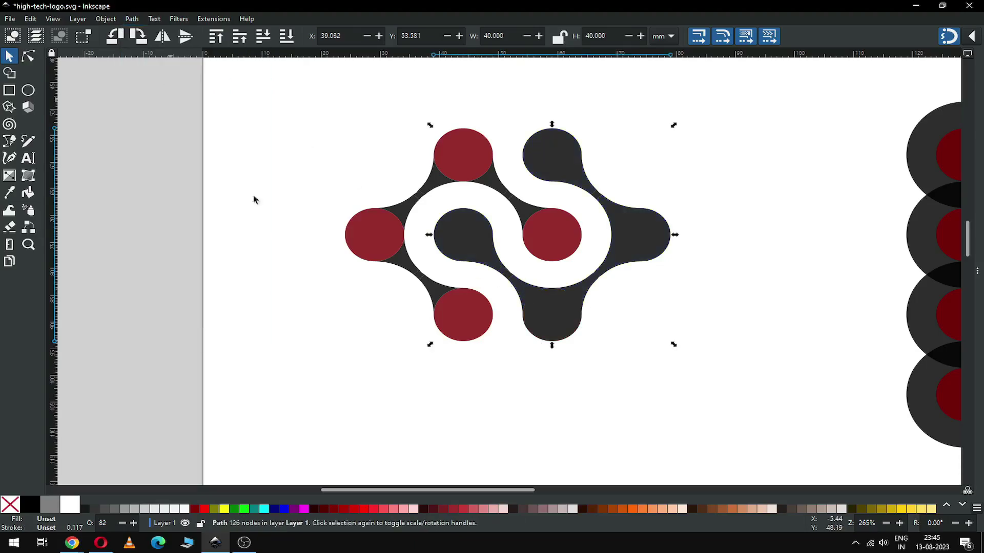
left_click(643, 354)
Step: Select all red and dark pieces of the logo's left strand and union them into one path
left_click_drag(298, 105, 593, 370)
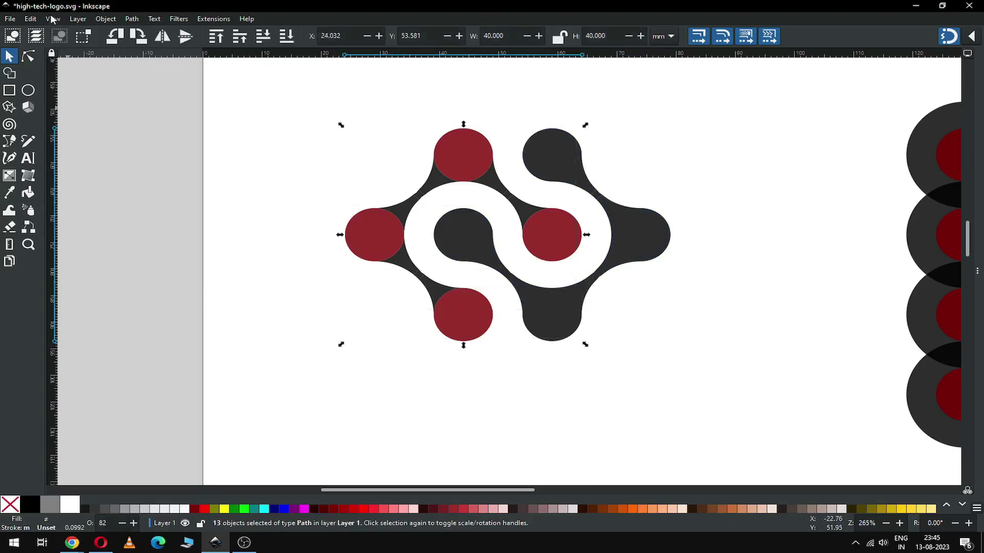
left_click(131, 19)
left_click(155, 73)
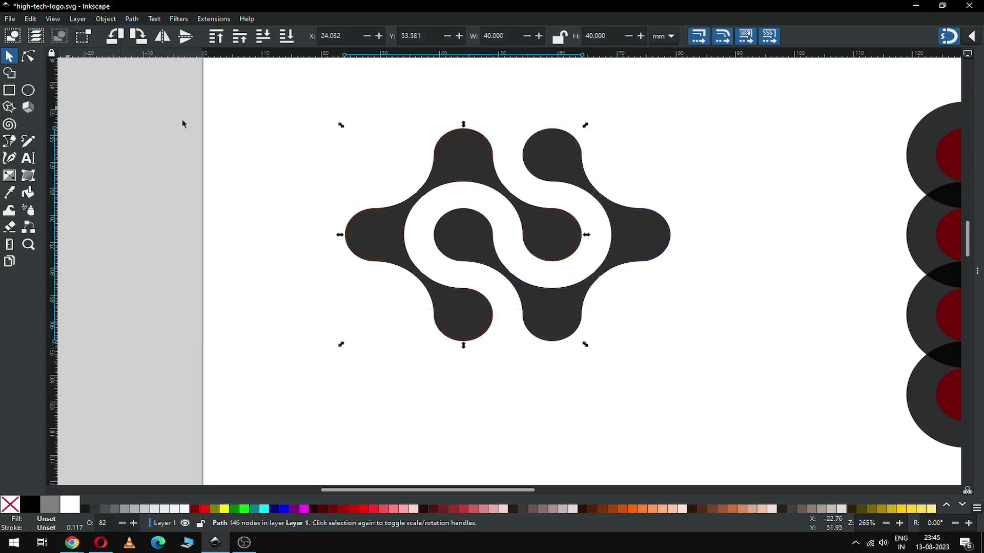
left_click(323, 240)
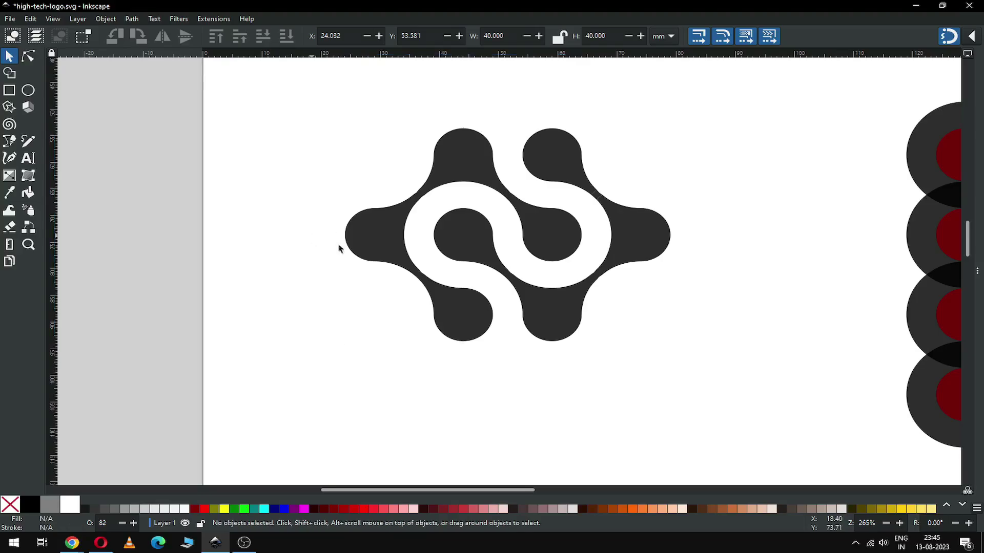
Step: Fill the right strand of the logo with a bright purple
left_click(552, 327)
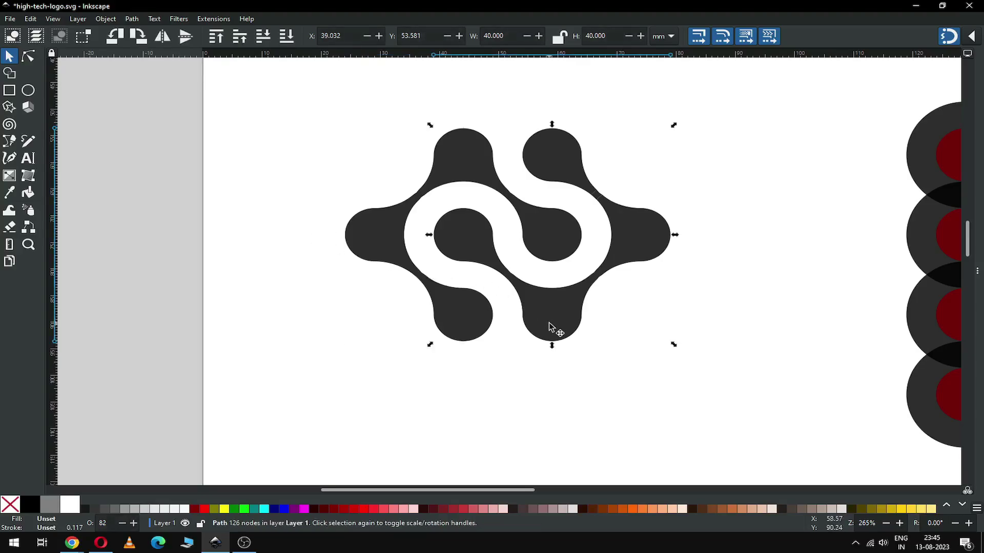
left_click(963, 508)
left_click(962, 507)
left_click(962, 507)
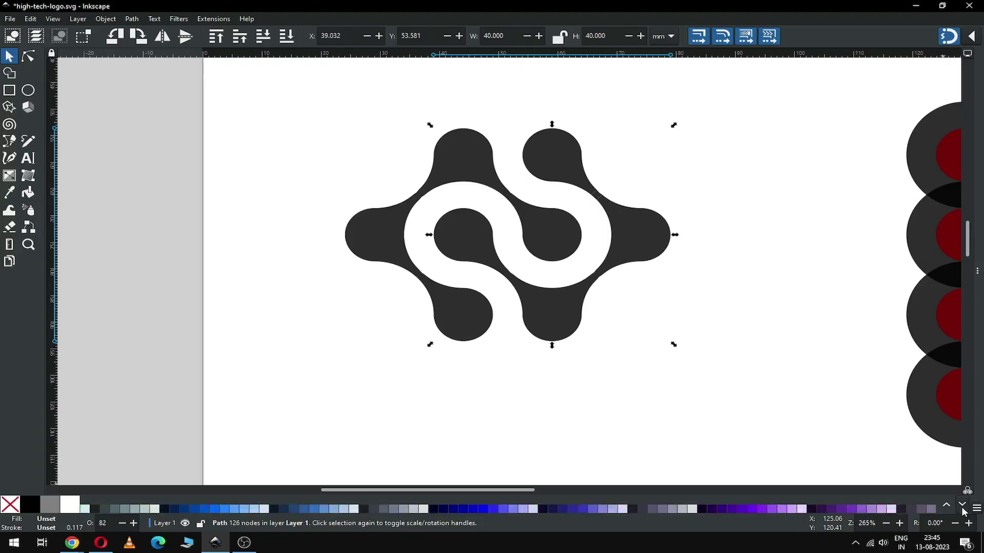
left_click(741, 508)
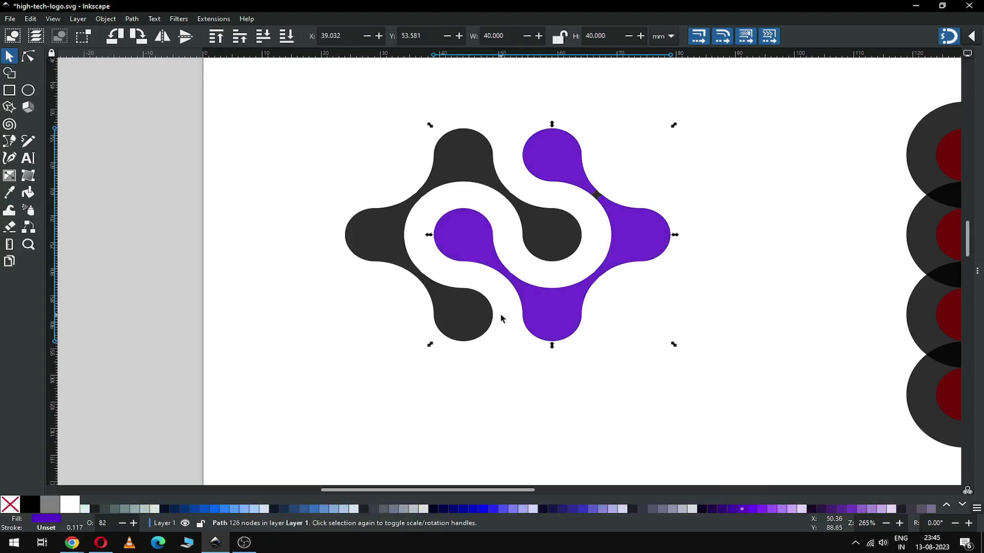
Step: Union the leftover dark fragment at the upper right joint with the purple strand, and fill the strand with #4400AA
left_click(458, 311)
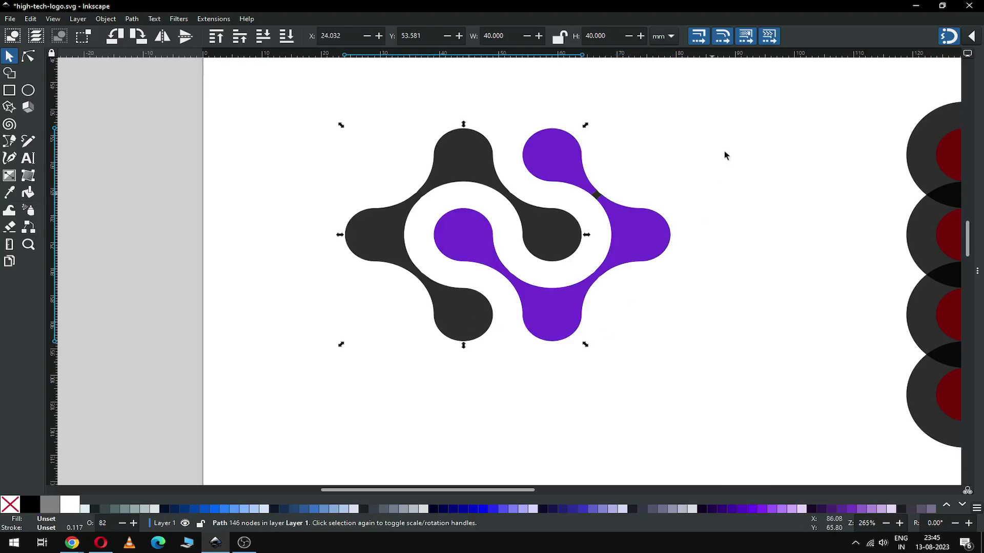
left_click_drag(664, 155, 589, 208)
left_click(625, 193)
left_click(637, 226, "shift")
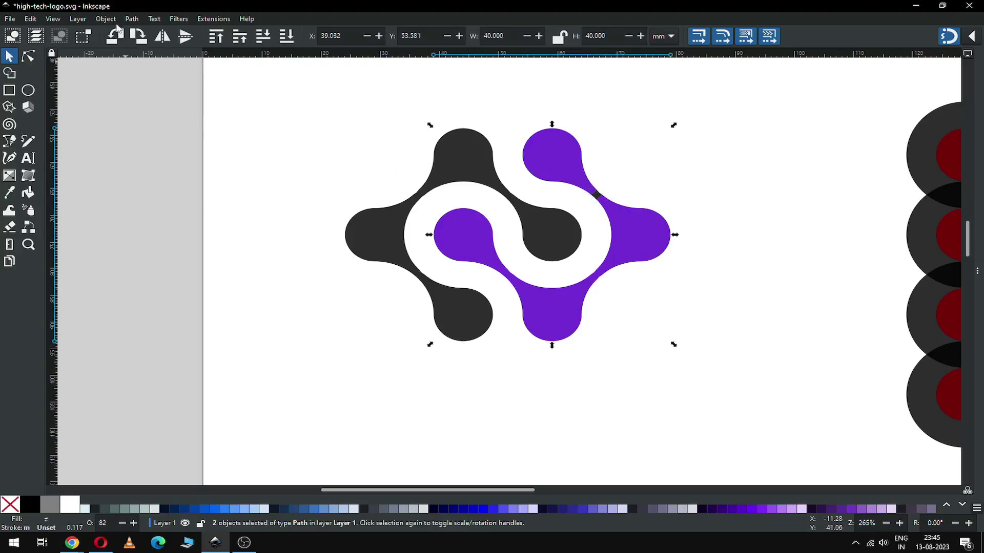
left_click(132, 21)
left_click(149, 76)
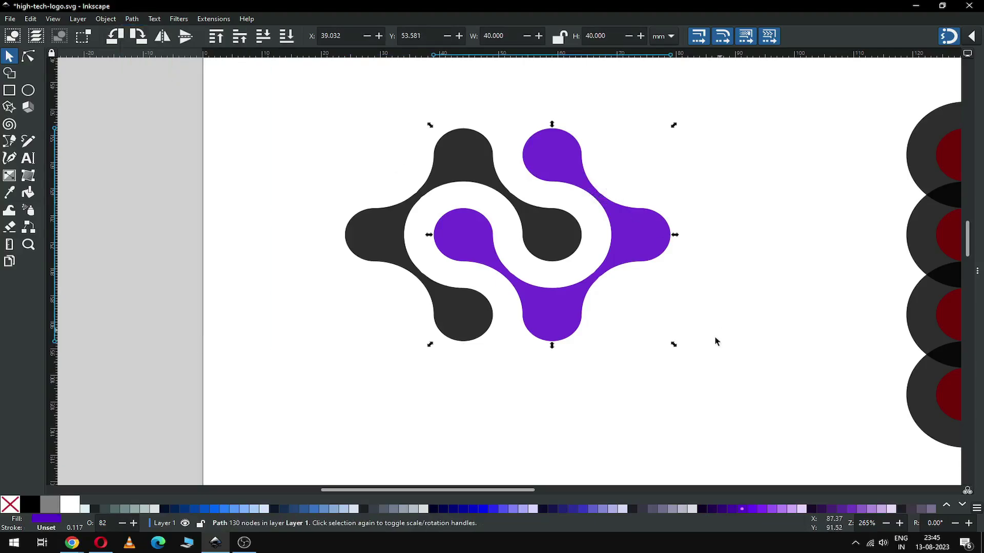
left_click(732, 508)
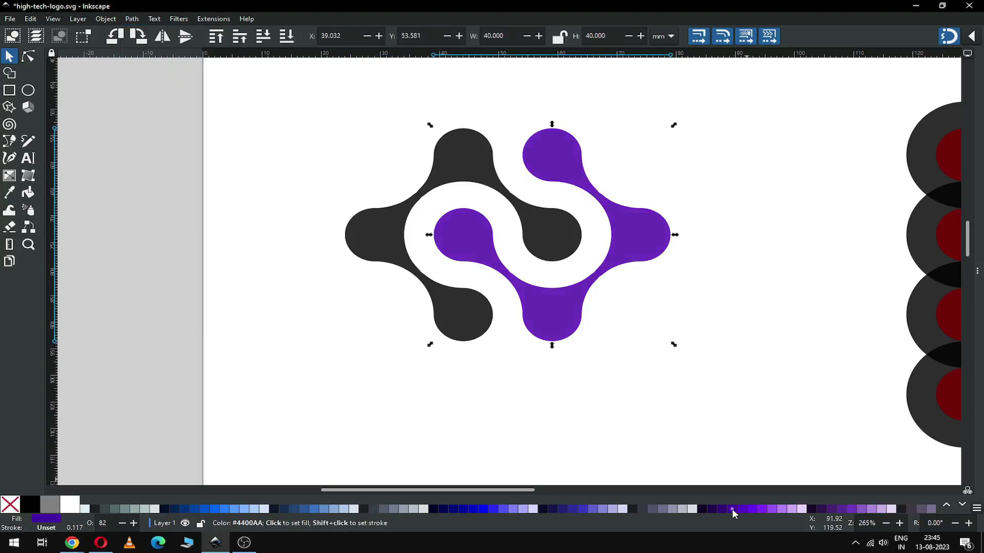
left_click(656, 398)
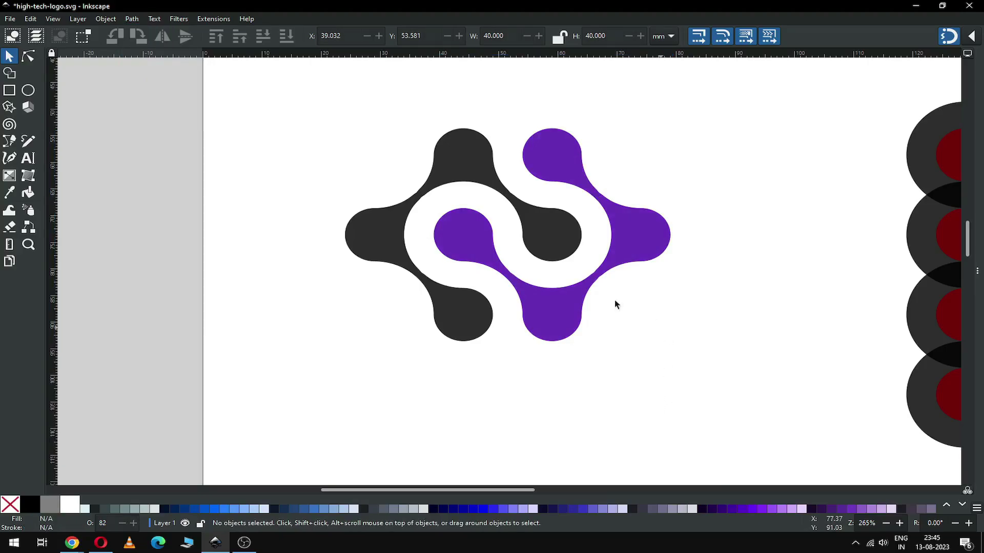
Step: Fill the left strand of the finished logo with the pink #D40055 and save the document
left_click(550, 233)
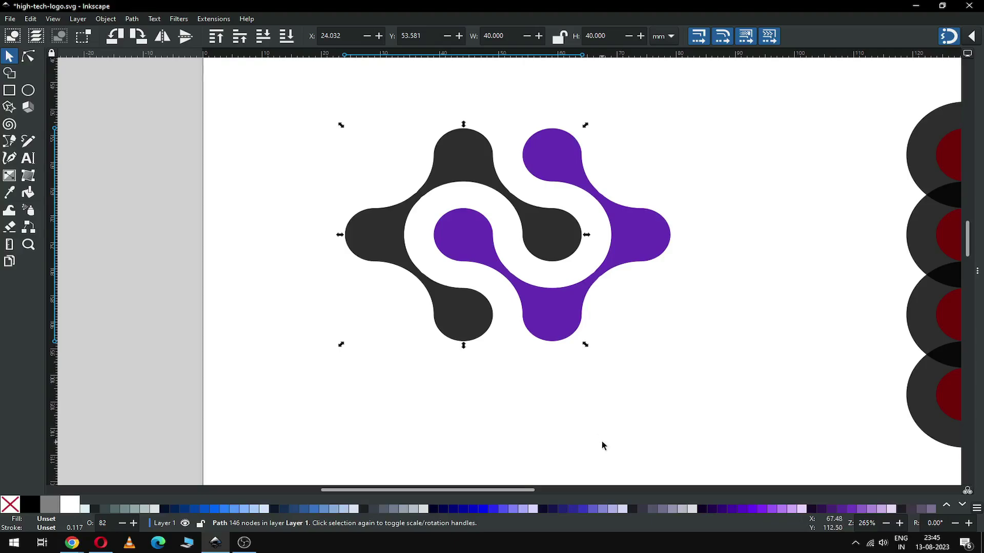
left_click(961, 507)
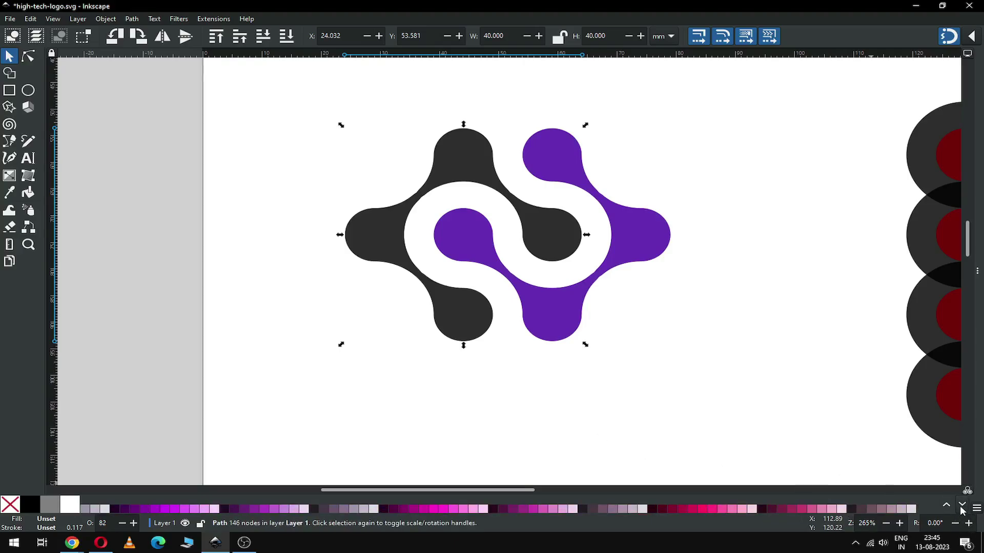
left_click(694, 510)
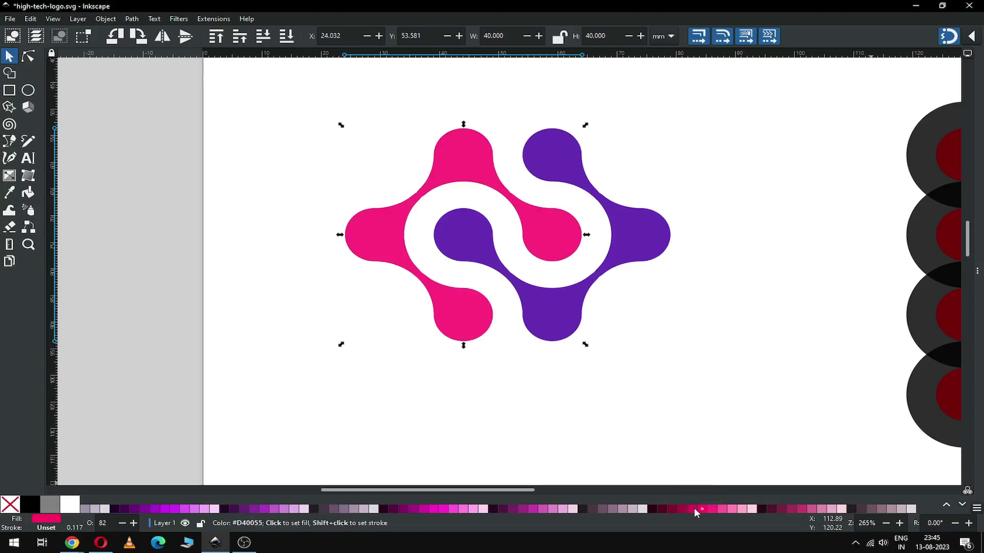
left_click(693, 509)
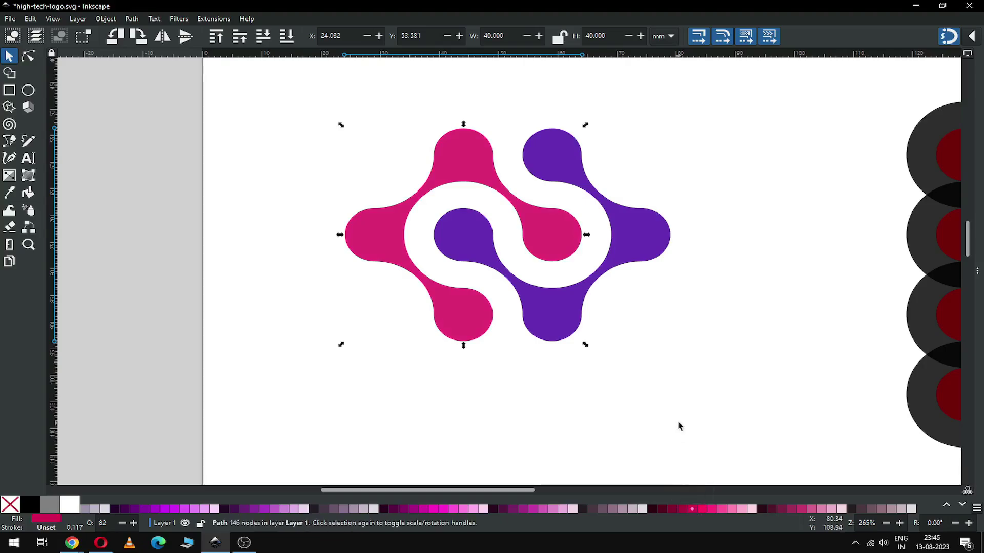
left_click(656, 401)
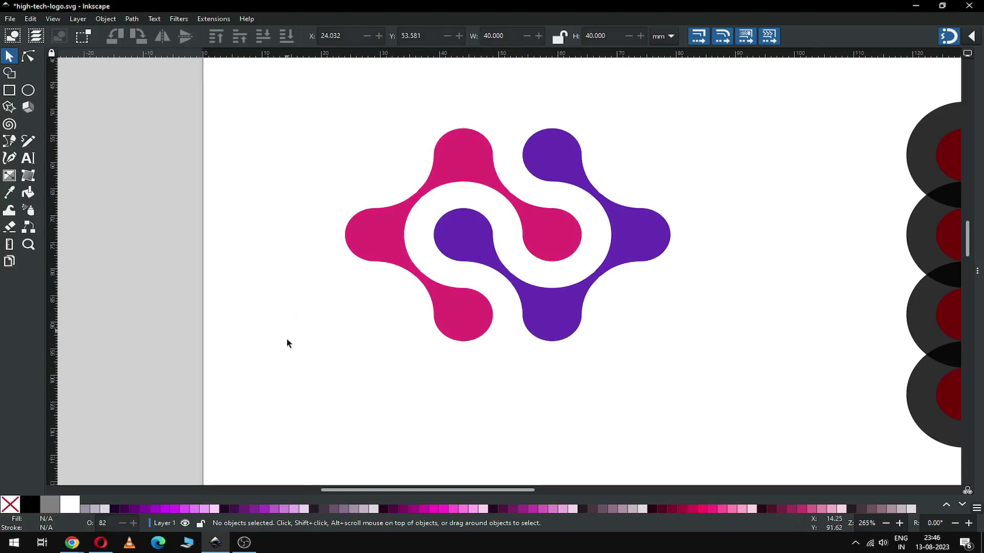
key("ctrl+s")
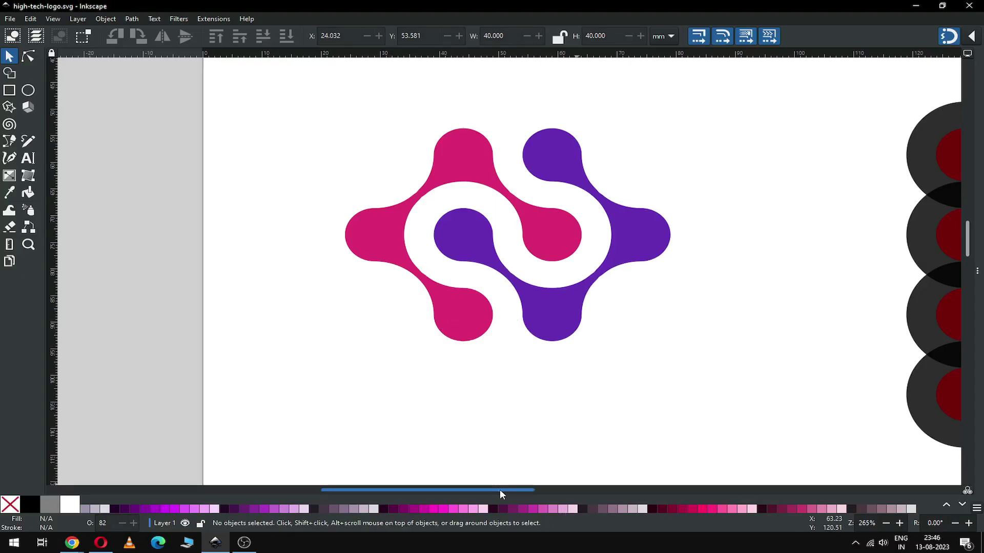
Step: Load the whole circle grid into Shape Builder and build the strand from row 1's third circle through row 2's fourth to row 3's third
left_click_drag(500, 490, 946, 499)
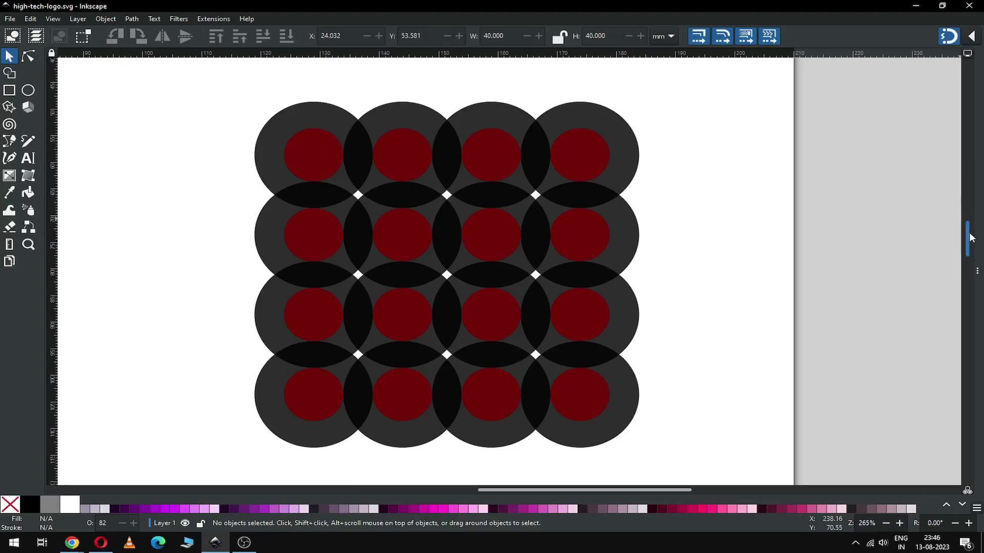
scroll(970, 233, "down", 2)
left_click_drag(221, 82, 676, 464)
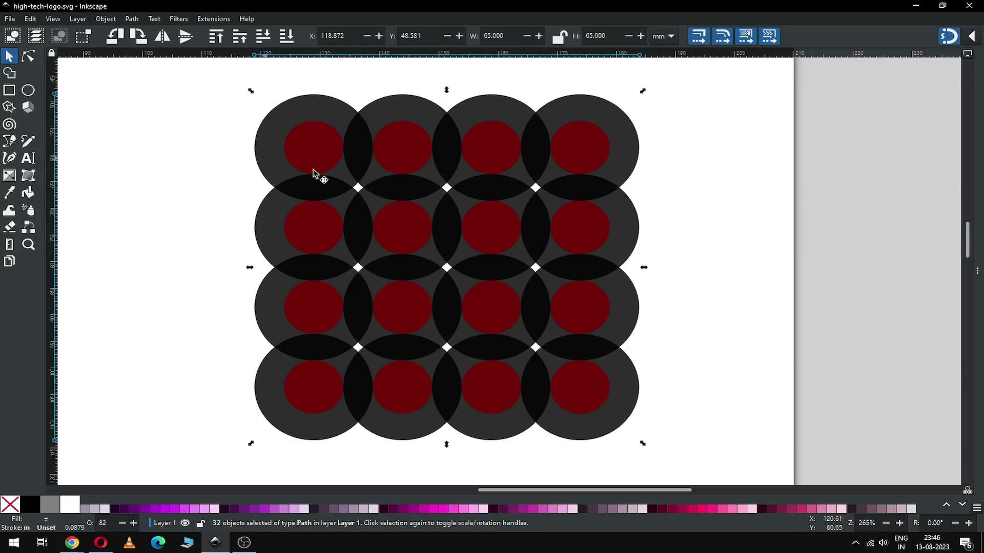
left_click(9, 75)
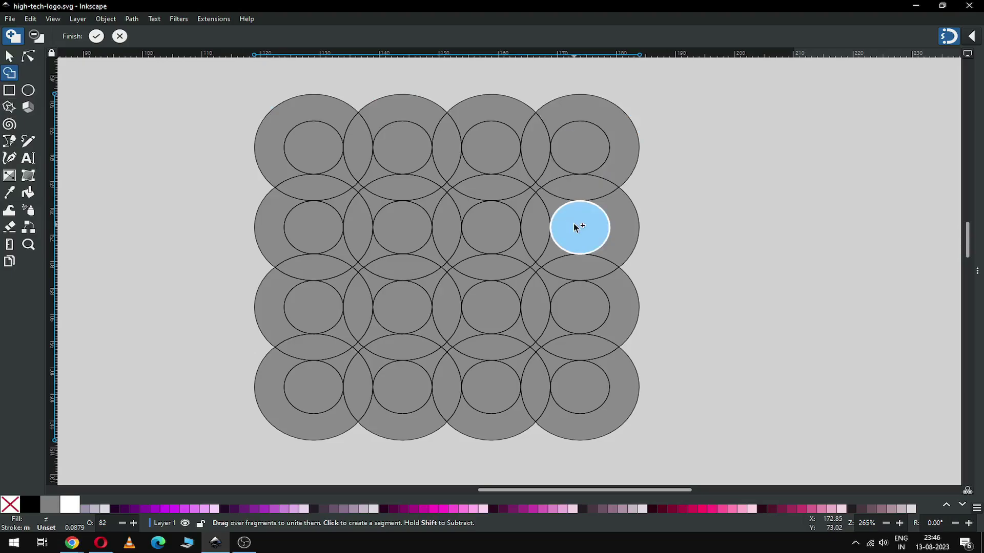
mouse_move(576, 228)
left_mouse_down()
mouse_move(546, 221)
mouse_move(549, 206)
mouse_move(505, 163)
left_mouse_up()
left_click(548, 254)
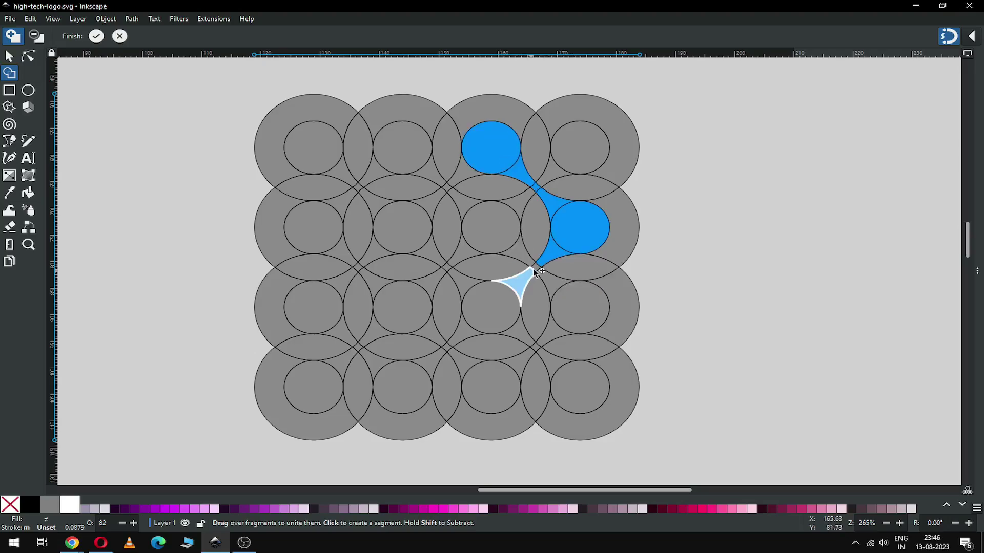
left_click(529, 282)
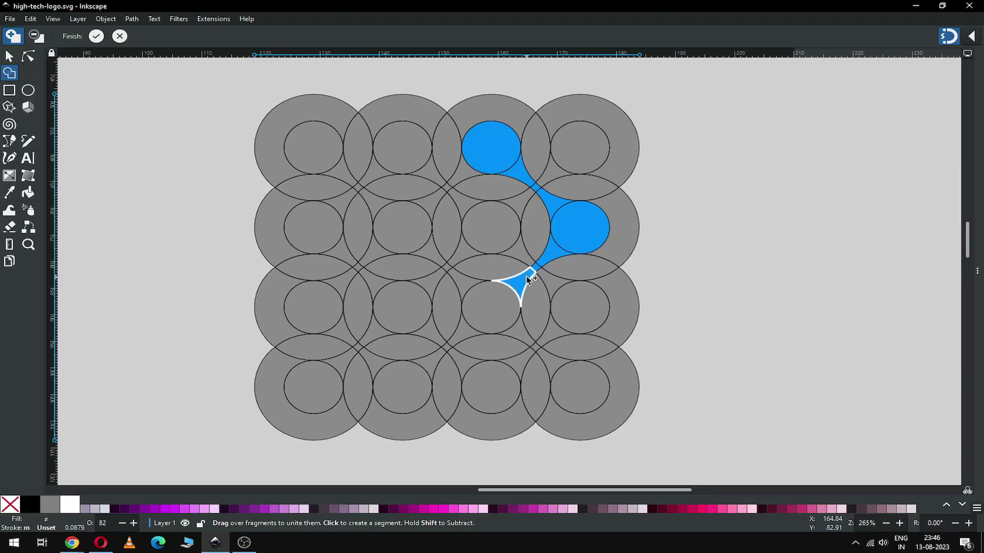
left_click(504, 305)
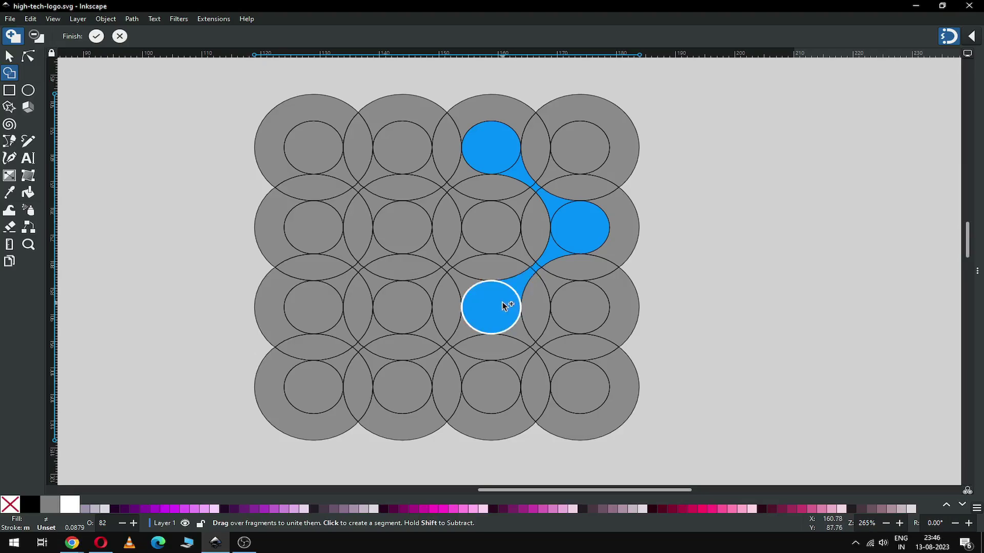
Step: Build the strand from row 3's fourth inner circle through row 4's third circle to row 3's second circle, including the connecting fragments
left_click(584, 313)
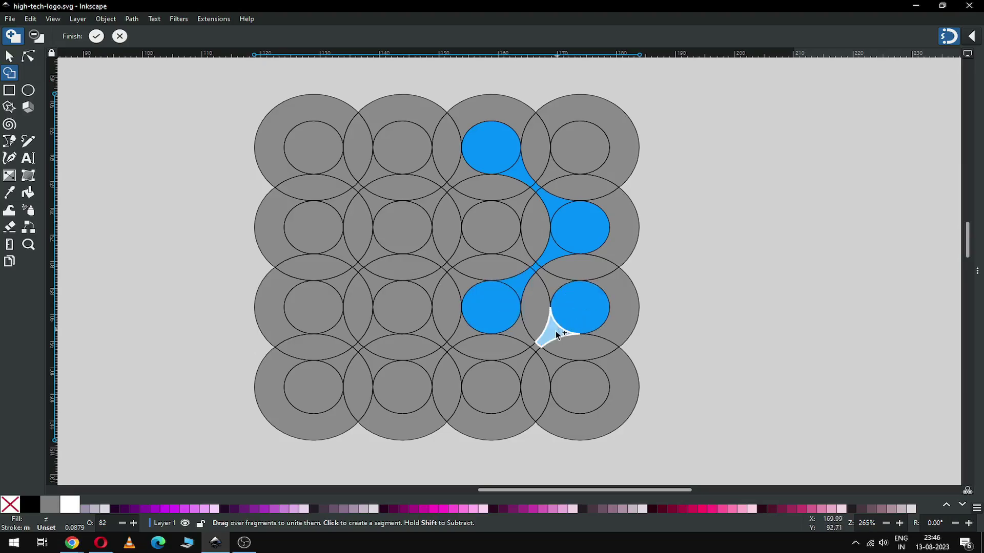
left_click(557, 337)
left_click(518, 358)
left_click(495, 385)
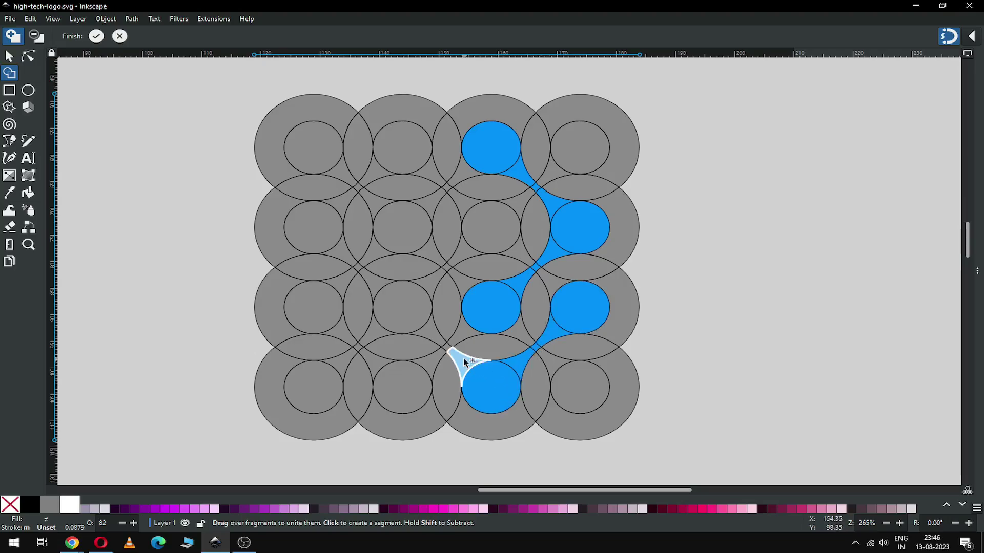
left_click(461, 362)
left_click(448, 348)
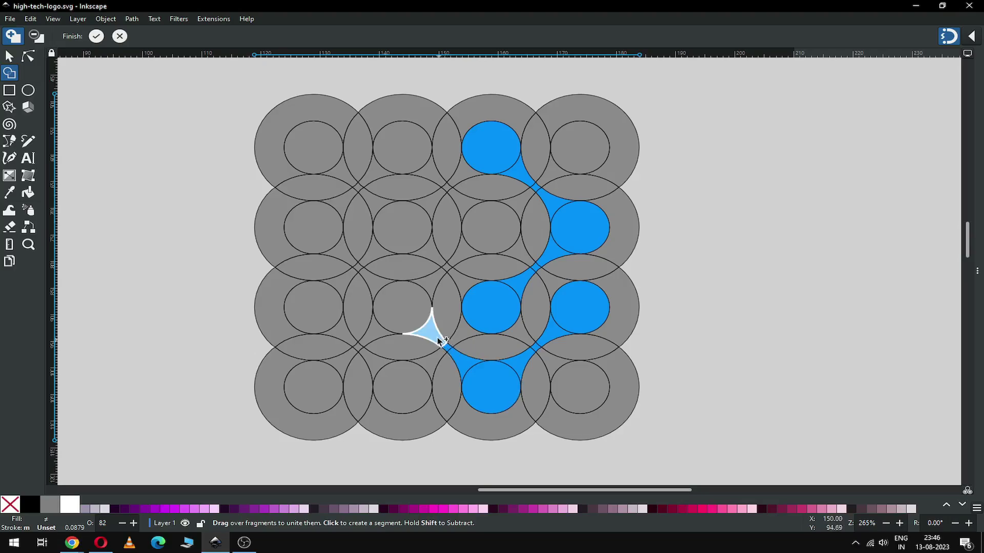
left_click(436, 337)
left_click(420, 318)
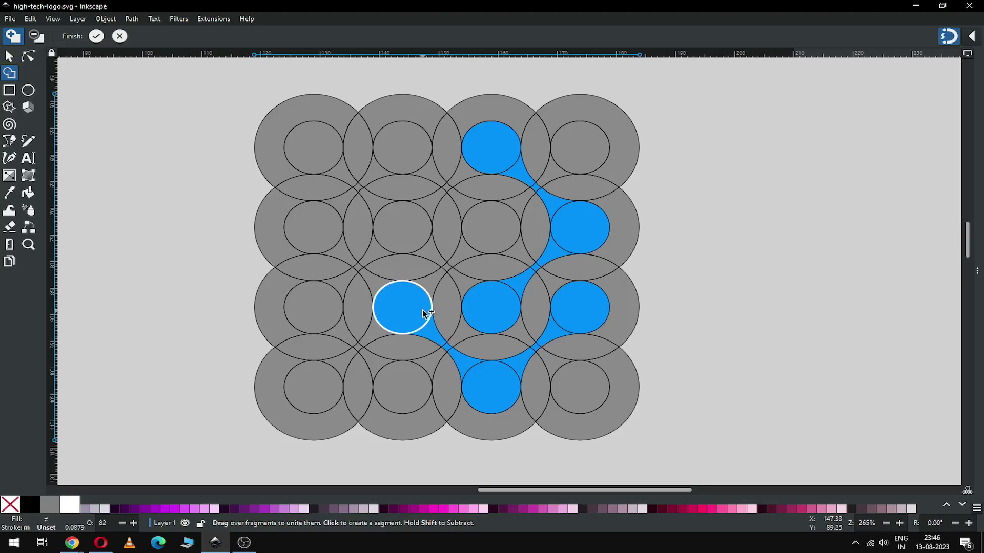
Step: Build the strand from row 2's third inner circle through row 1's second circle to row 2's first circle, including the connecting fragments
left_click(482, 231)
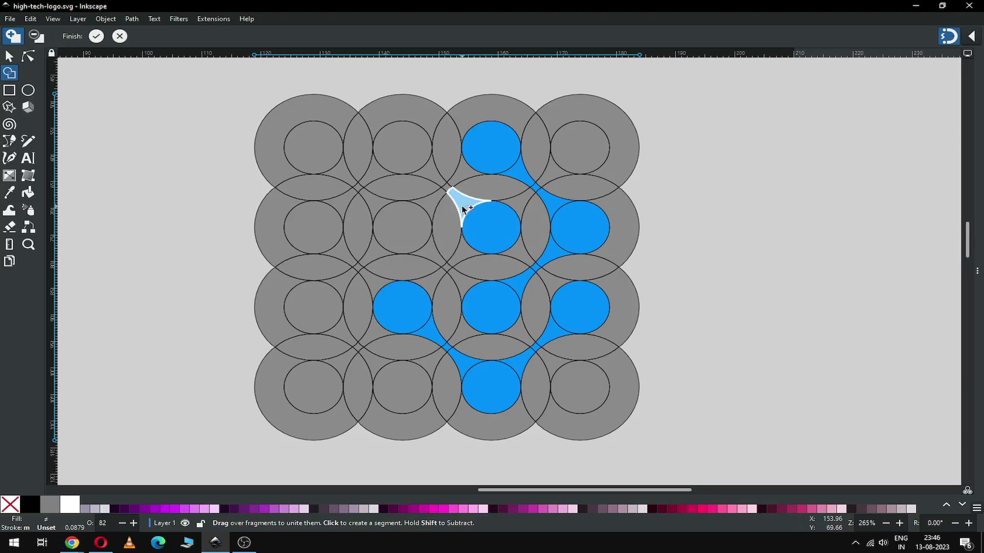
left_click(452, 201)
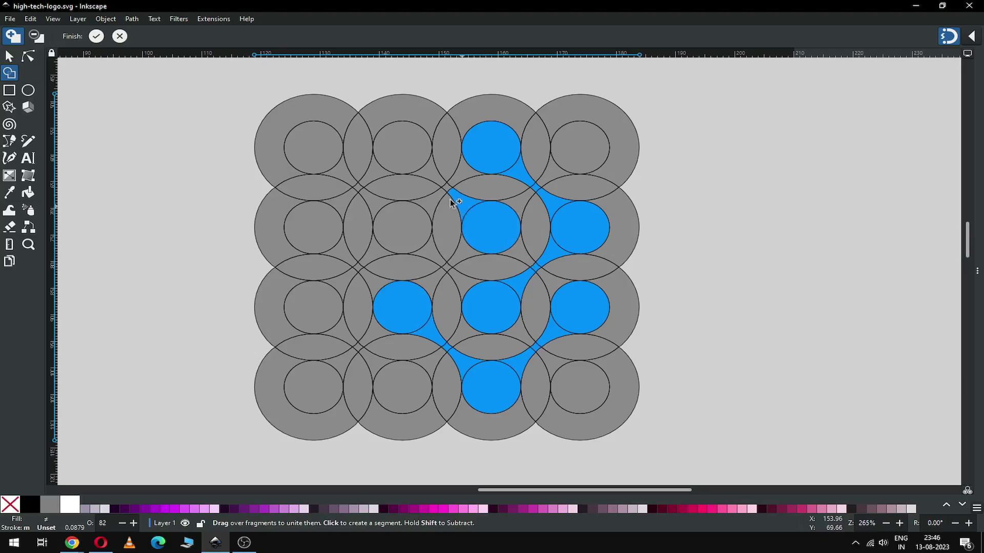
left_click(432, 180)
left_click(415, 155)
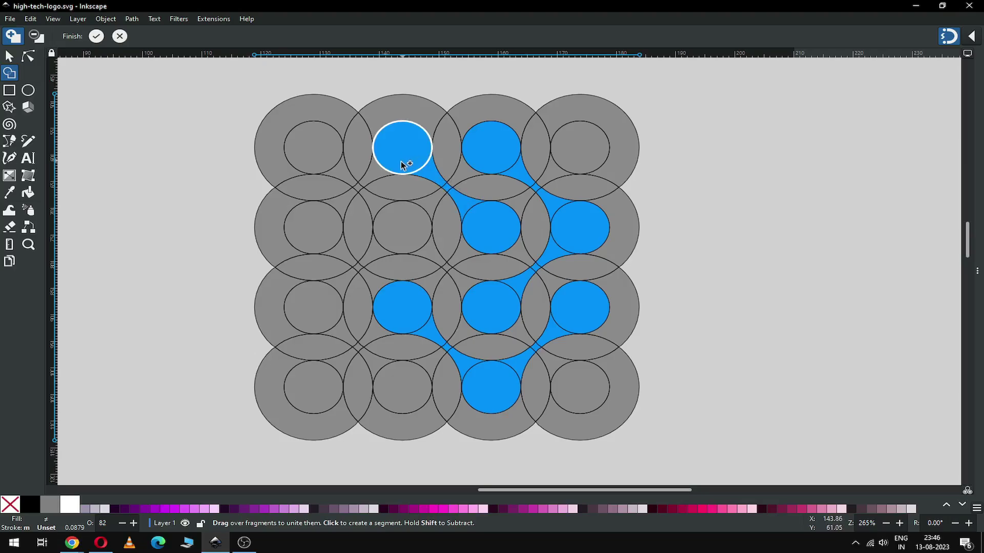
left_click(381, 175)
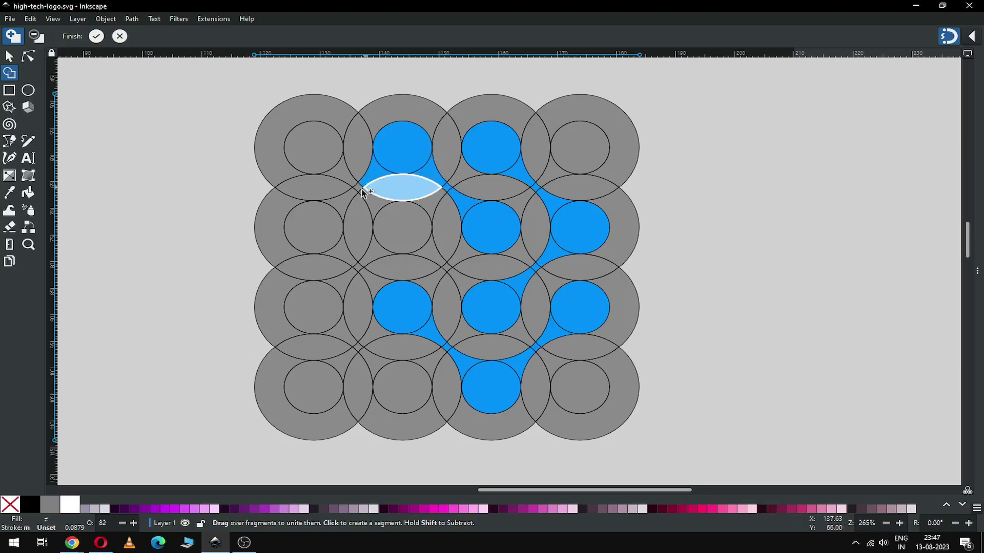
left_click(345, 203)
left_click(318, 214)
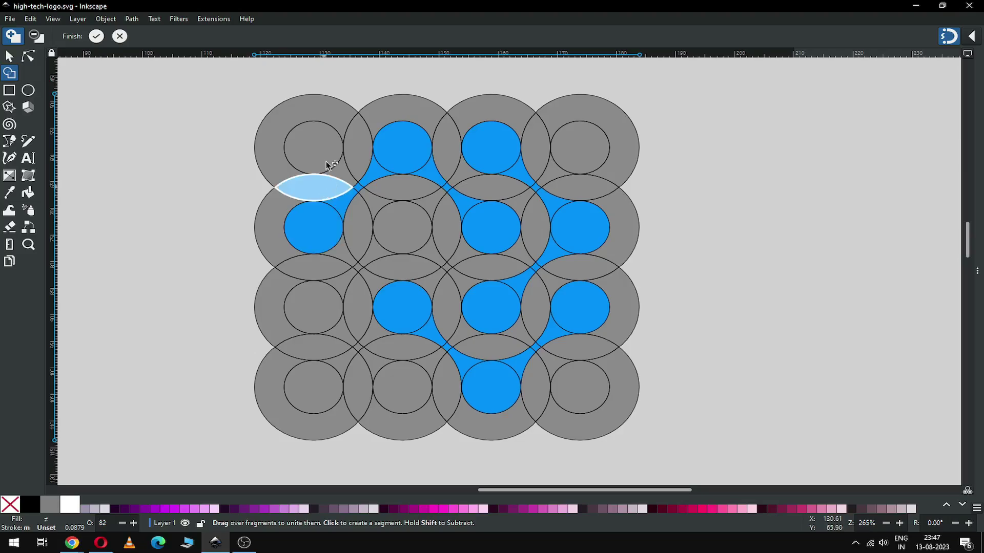
Step: Build the strand from row 2's second inner circle through row 3's first circle to row 4's second circle, including the connecting fragments
left_click(392, 228)
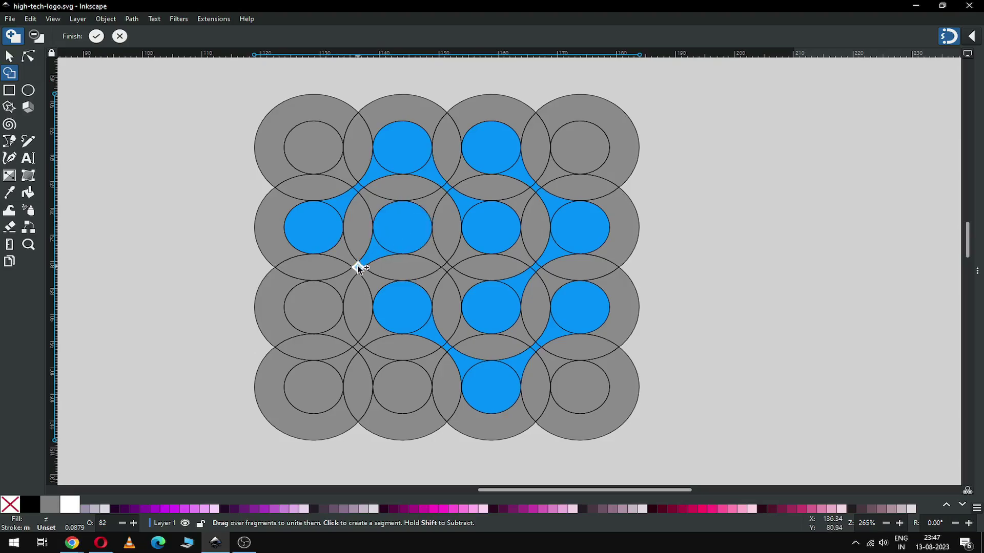
left_click_drag(350, 275, 324, 305)
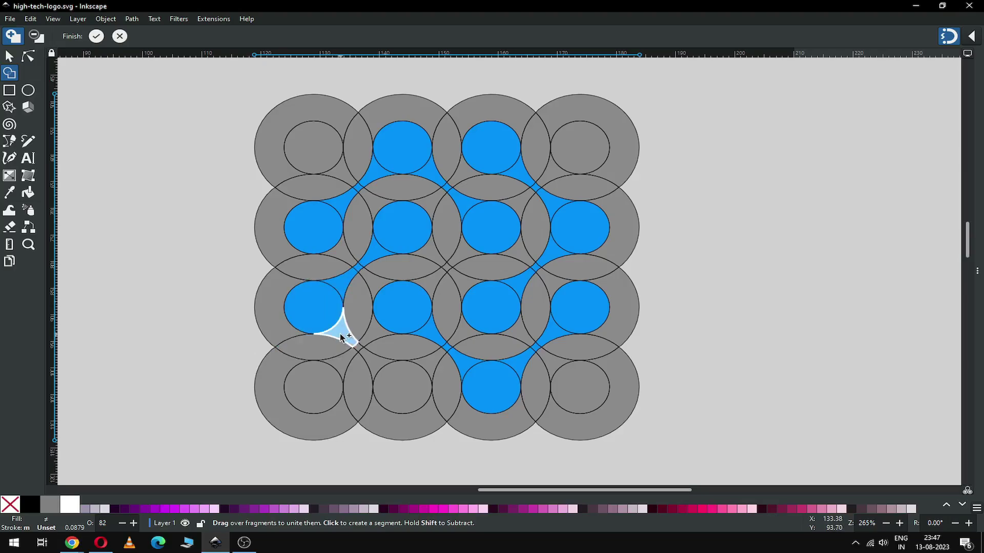
left_click(357, 349)
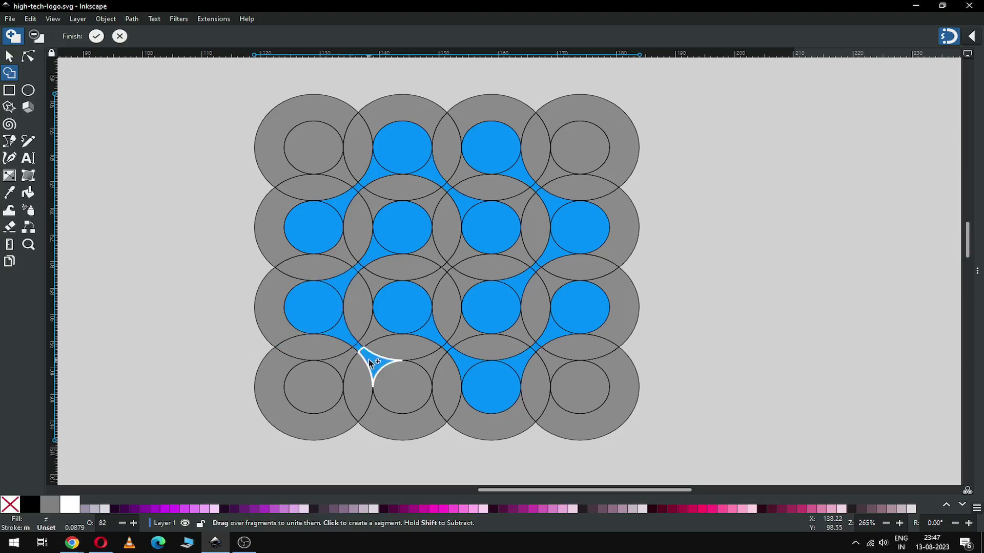
left_click(370, 356)
left_click(401, 382)
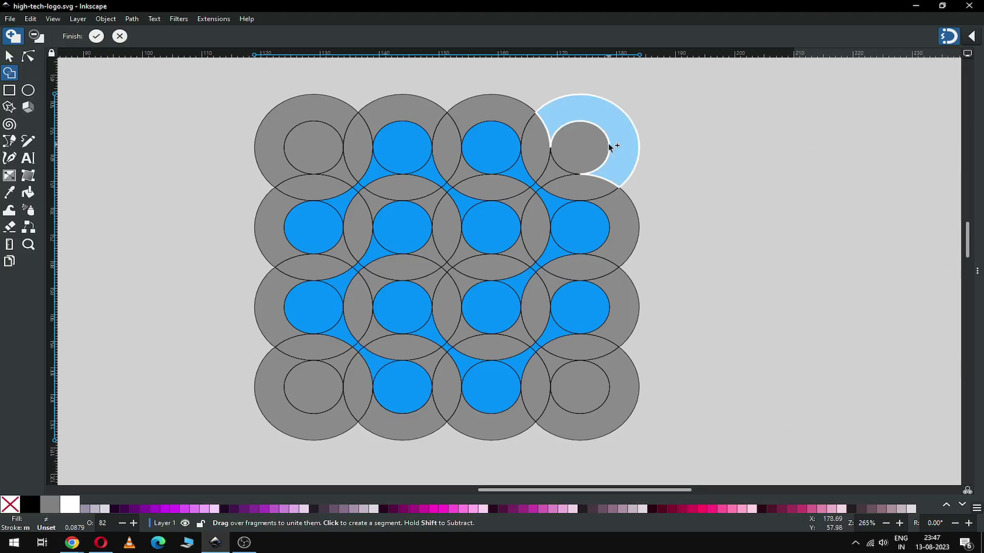
Step: Add the four corner inner circles to the kept shapes and apply the Shape Builder result
left_click(592, 146)
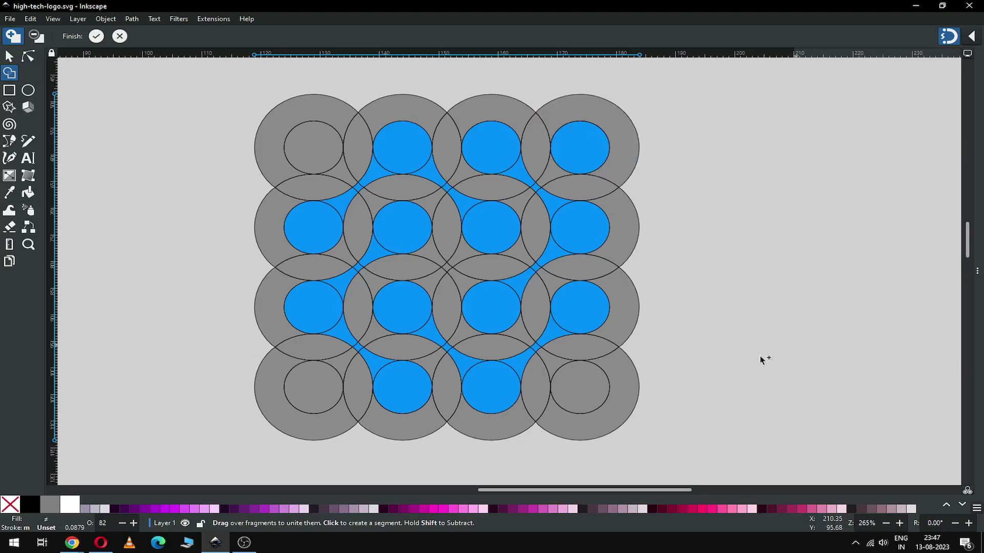
left_click(590, 396)
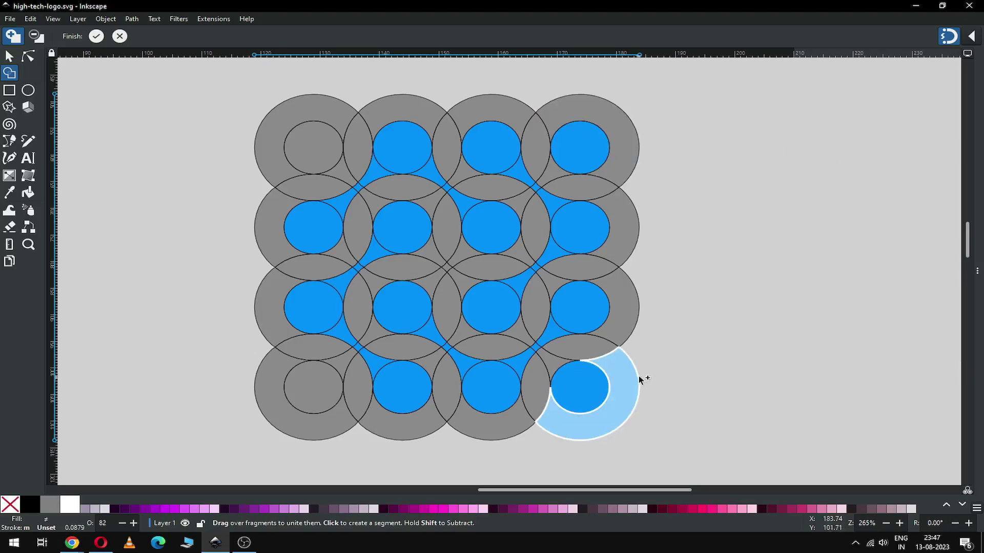
left_click(301, 392)
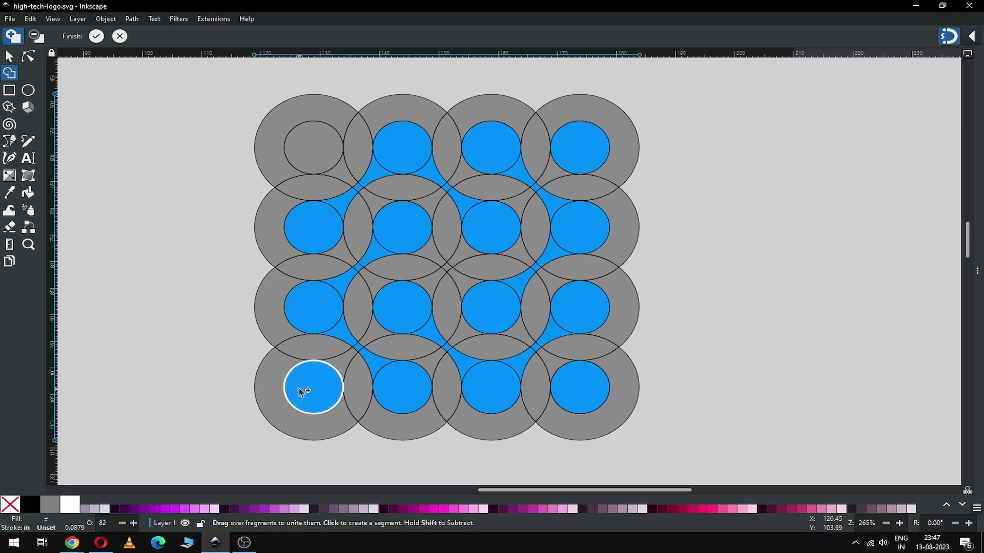
left_click(310, 153)
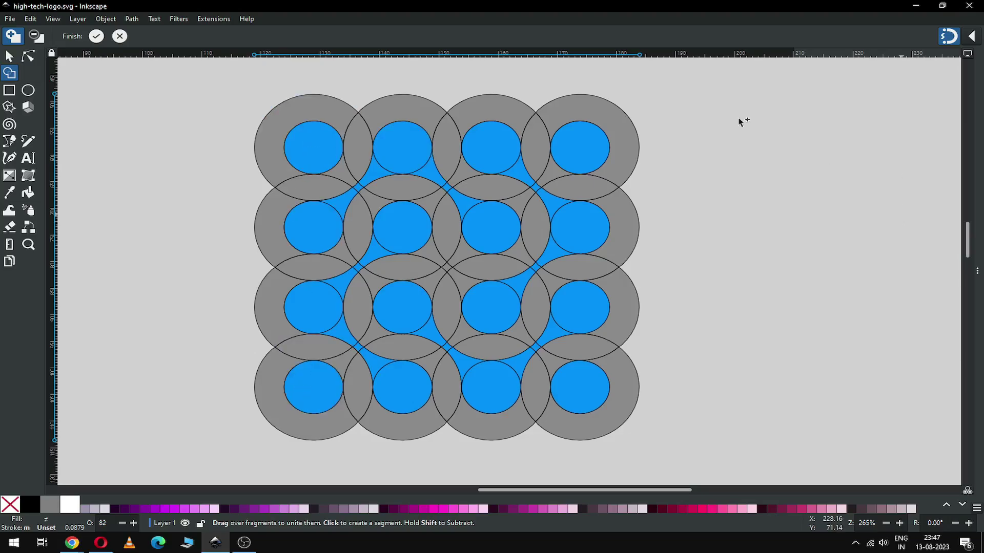
left_click(96, 35)
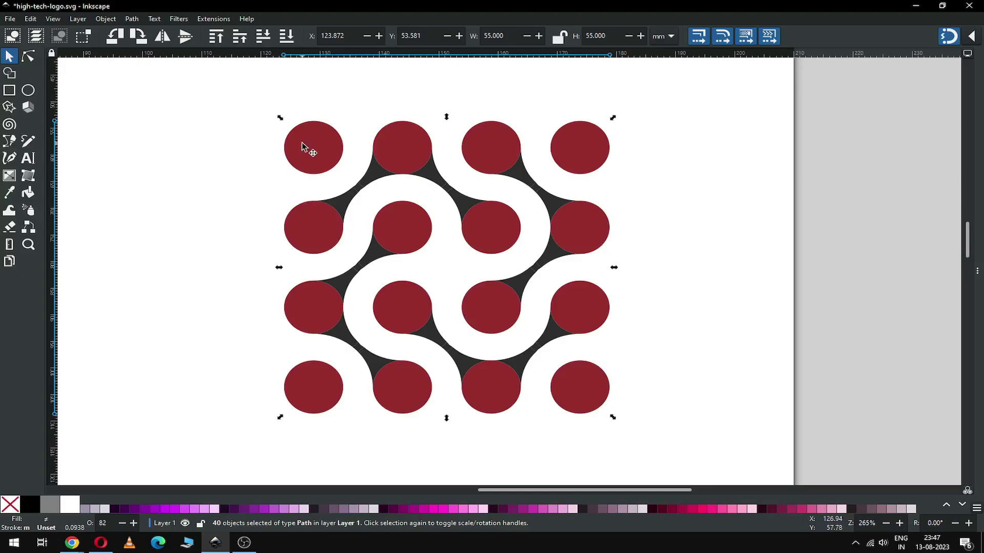
Step: Union the circles and connecting fragments of the strand from row 1's third circle through row 2's fourth circle to row 3's third circle
left_click(188, 106)
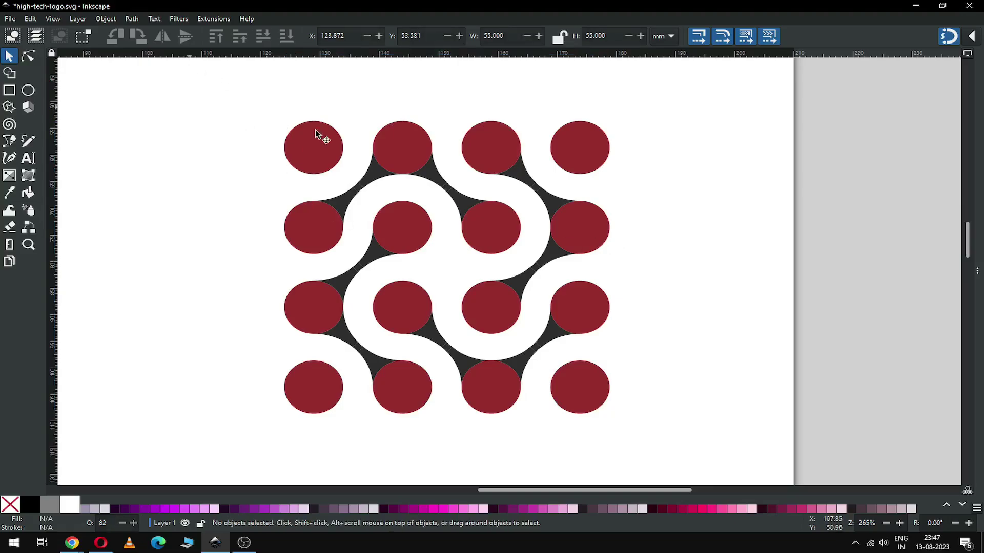
left_click(482, 142)
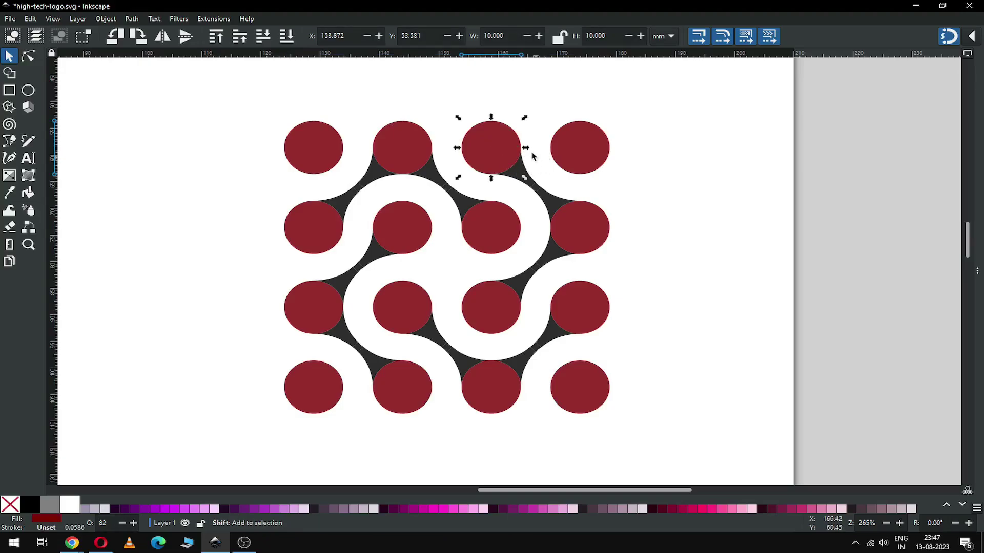
left_click(528, 171, "shift")
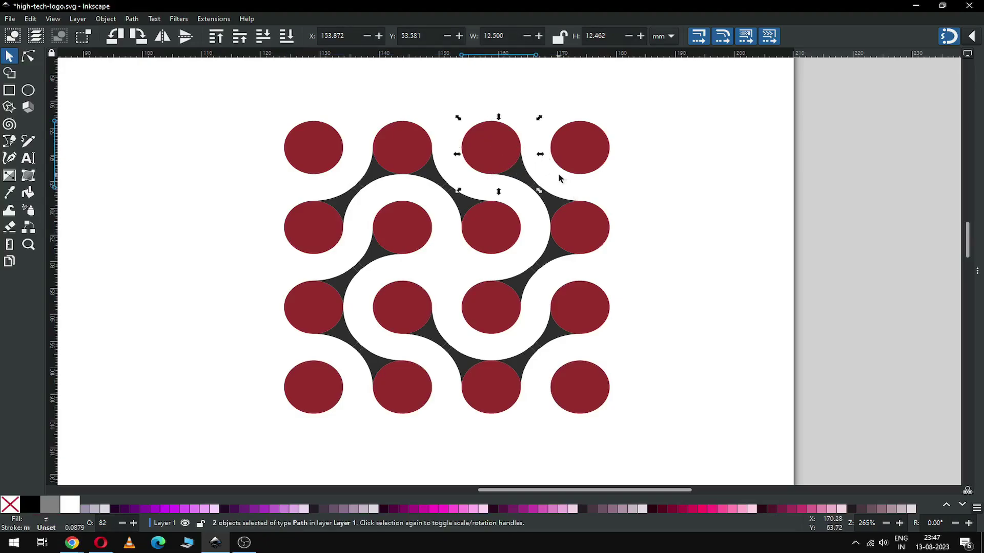
left_click(545, 204, "shift")
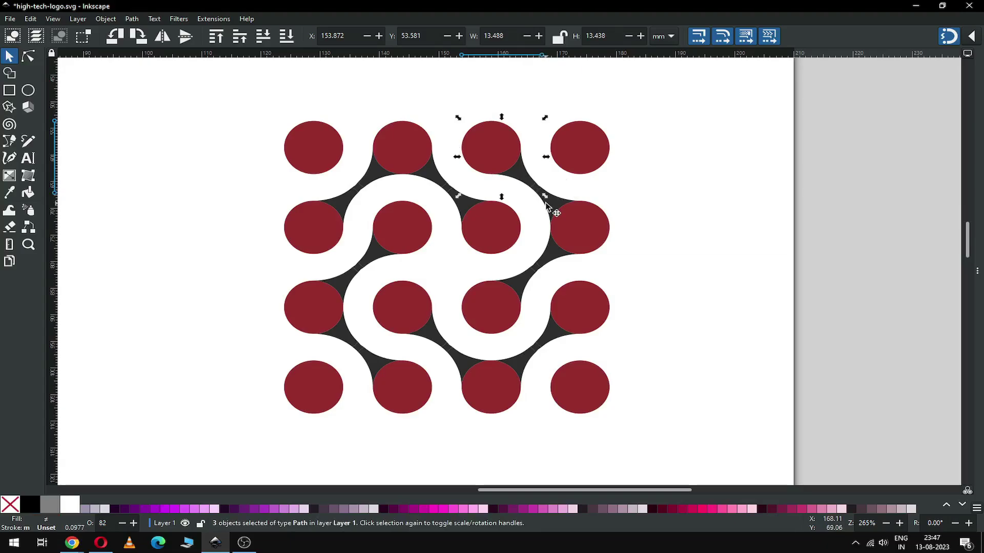
left_click(565, 212, "shift")
left_click(568, 255, "shift")
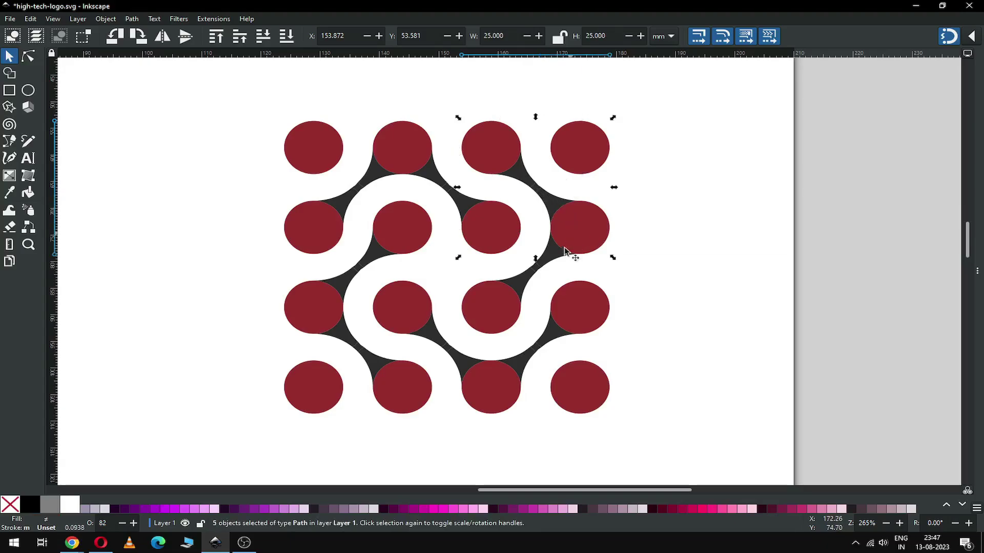
left_click(551, 282, "shift")
left_click(501, 304, "shift")
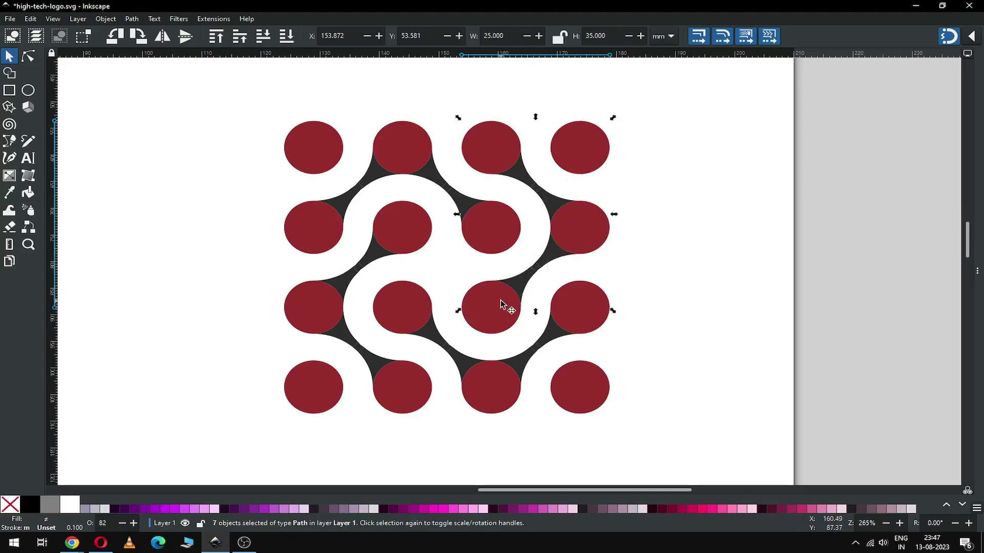
left_click(501, 303, "shift")
left_click(131, 19)
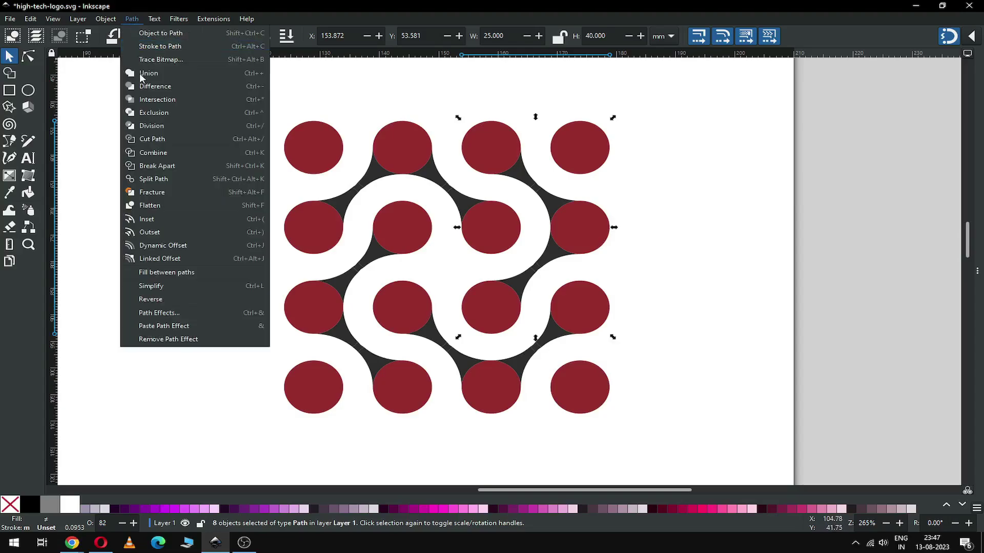
left_click(148, 74)
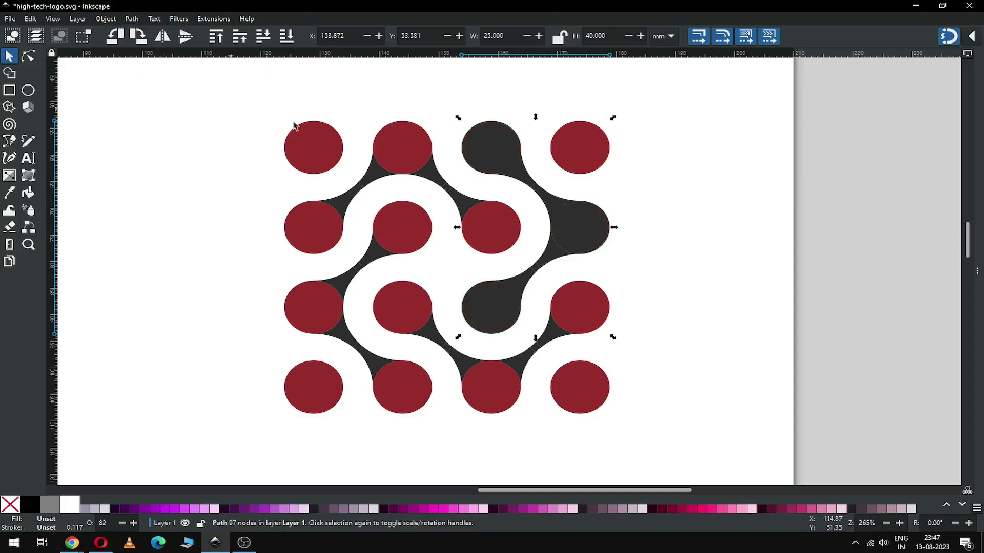
Step: Fill the merged strand with purple and union it with the leftover dark fragment below row 2's fourth circle
left_click(405, 506)
key("ctrl+shift+k")
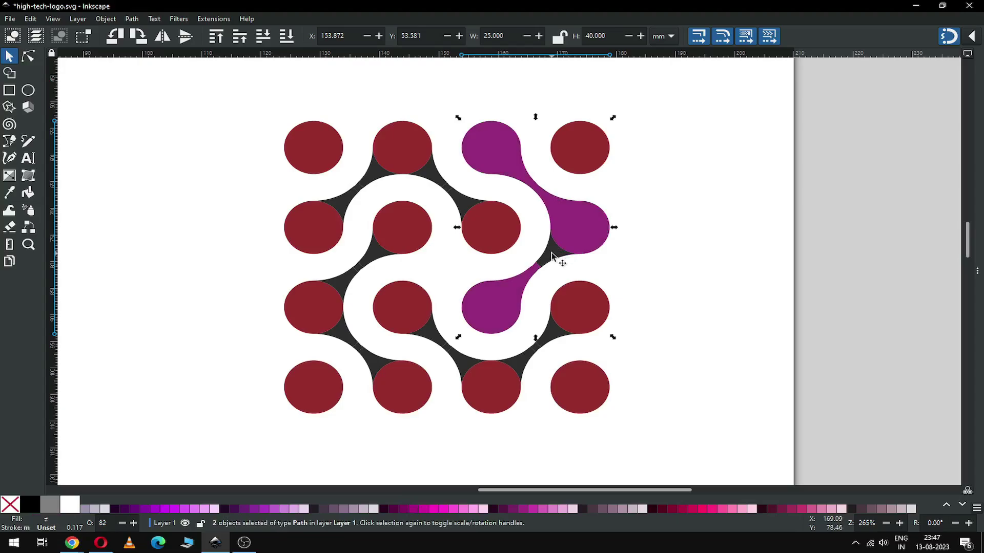
left_click(135, 19)
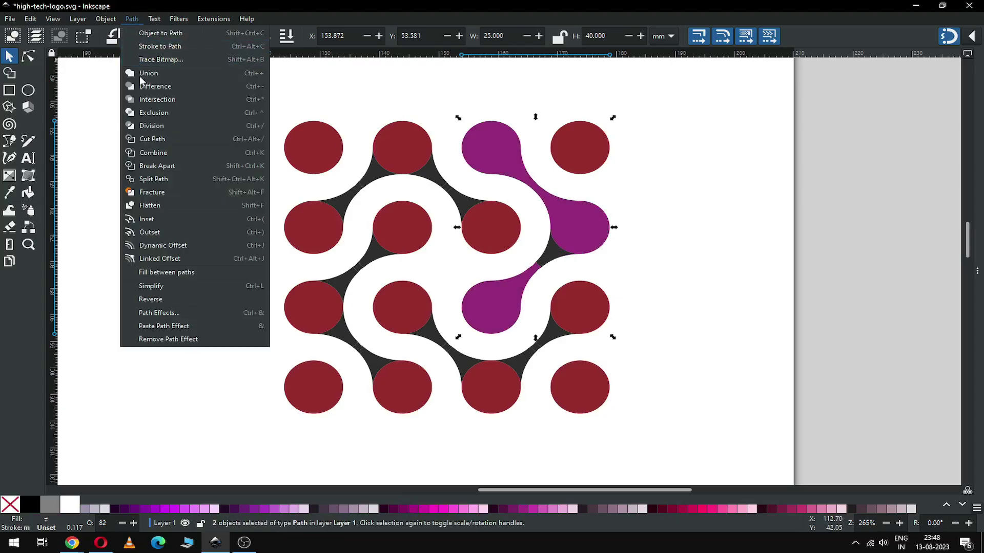
left_click(141, 76)
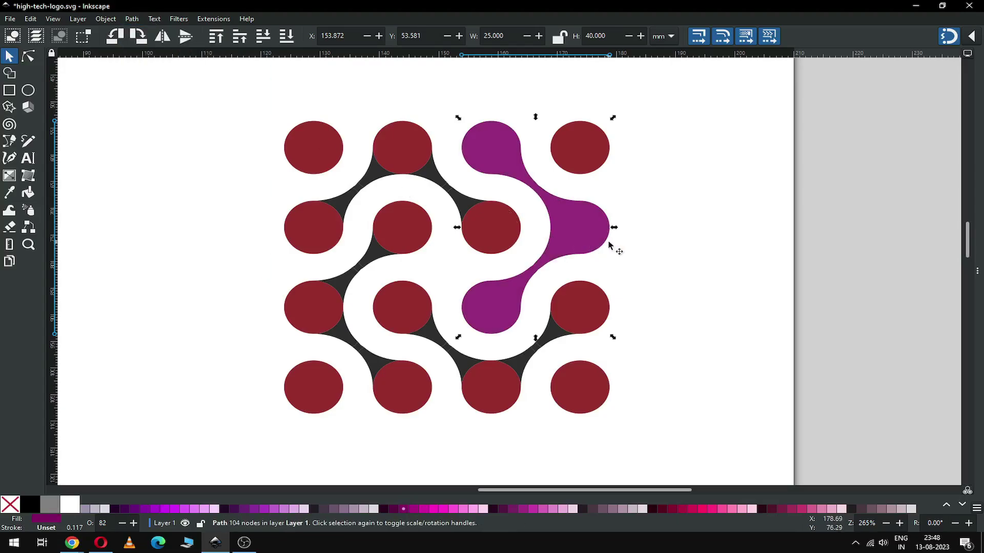
left_click(636, 188)
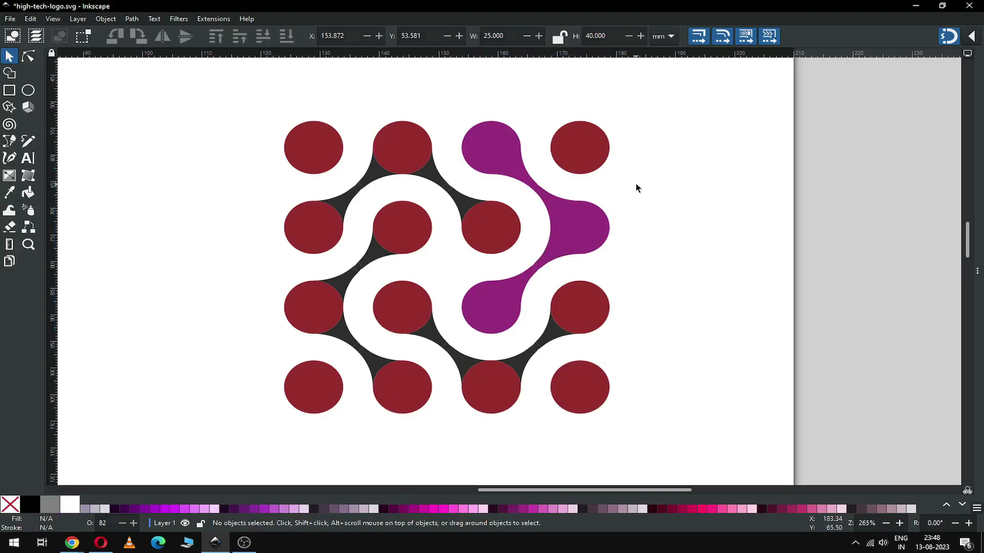
Step: Fill the upper-right corner circle of the grid with the same purple as the neighbouring strand
left_click(589, 154)
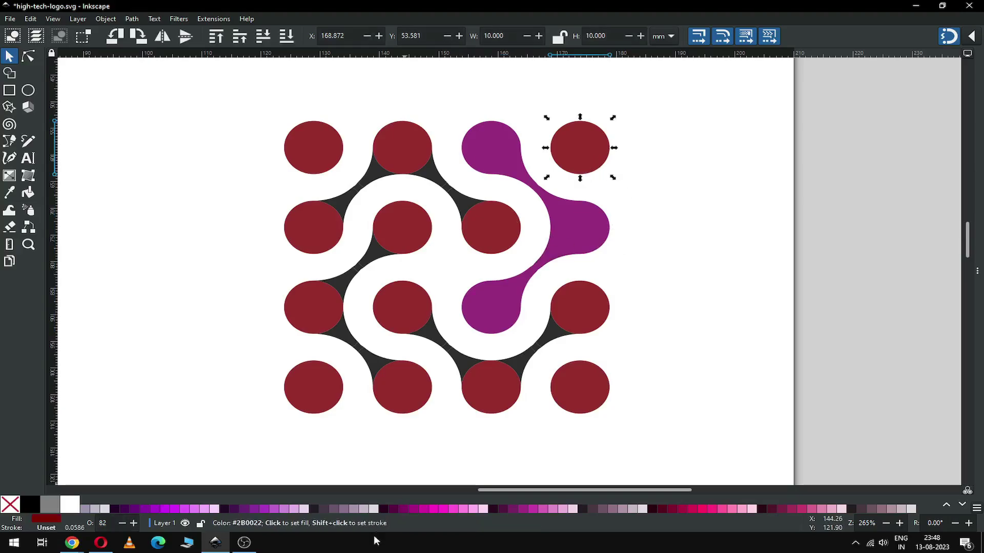
left_click(404, 509)
left_click(630, 262)
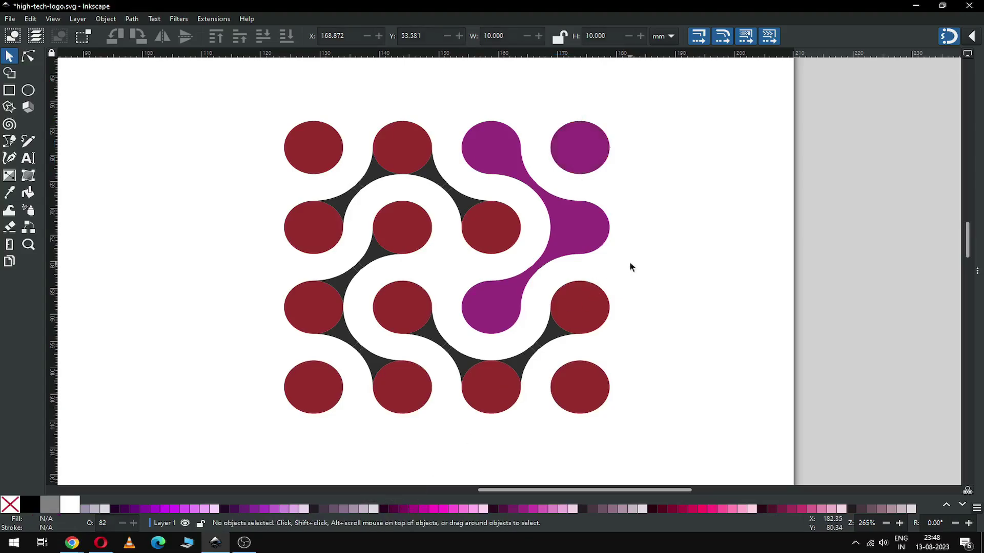
Step: Fill the circles and selected fragments of the strand joining row 3's fourth, row 4's third and row 3's second circles with blue #0066FF
left_click(583, 310)
left_click_drag(545, 360, 522, 341)
left_click_drag(454, 338, 437, 359)
left_click(417, 314, "shift")
left_click(465, 373, "shift")
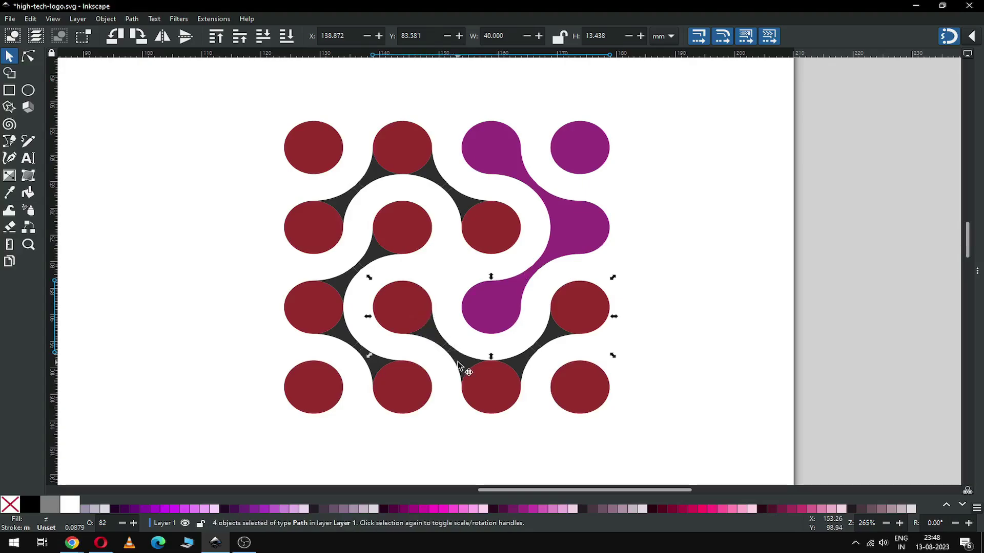
left_click(479, 383, "shift")
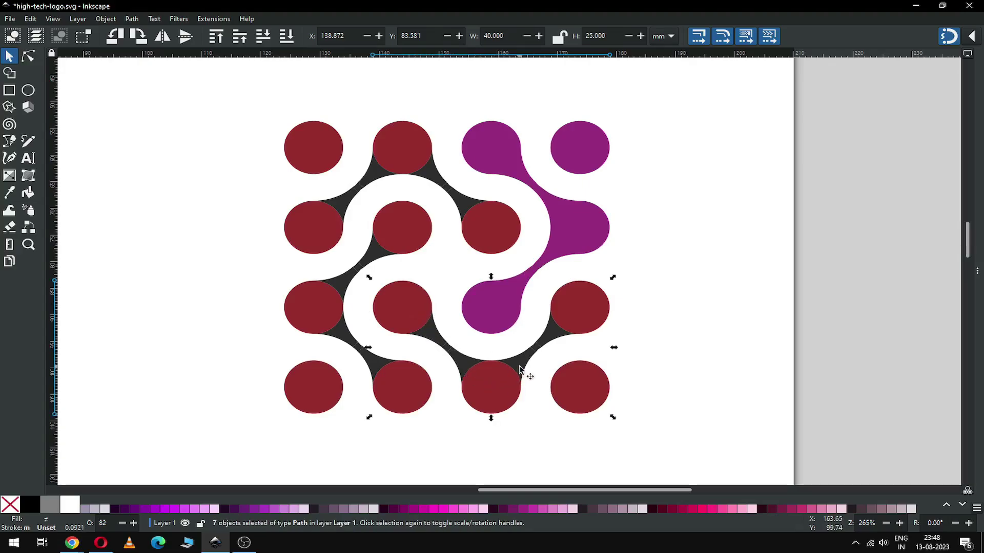
left_click(947, 506)
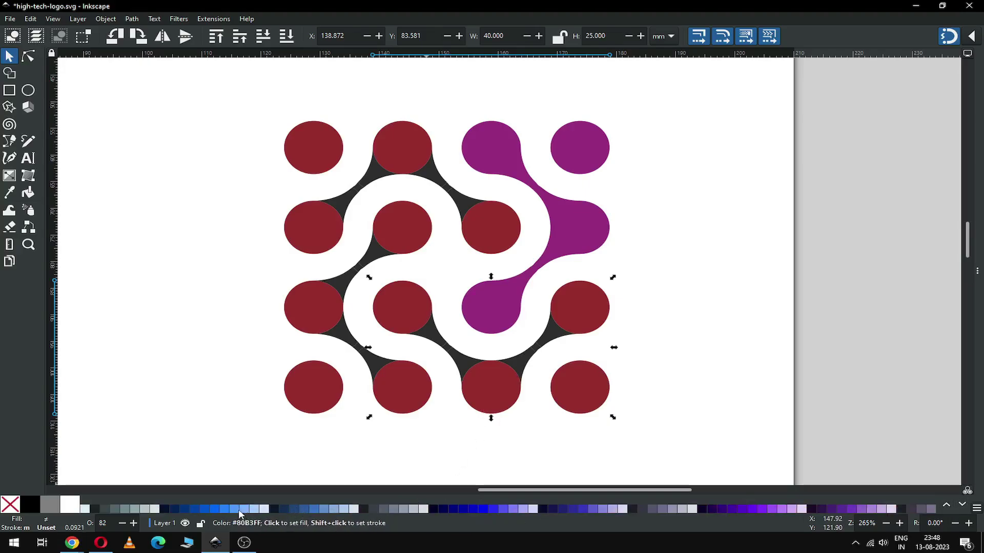
left_click(212, 506)
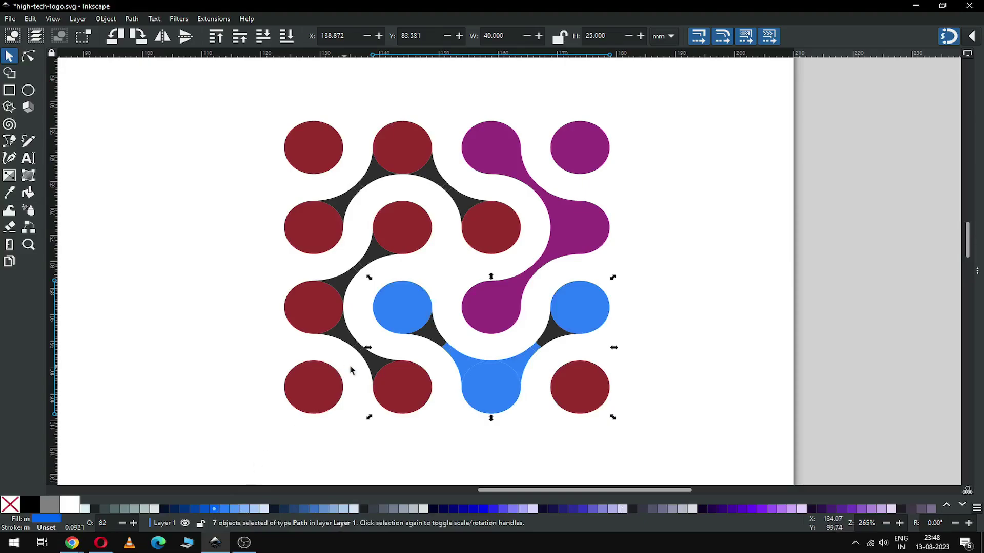
Step: Add the two remaining dark fragments to the blue strand's pieces and union them into one path
left_click(456, 341, "shift")
left_click(558, 339, "shift")
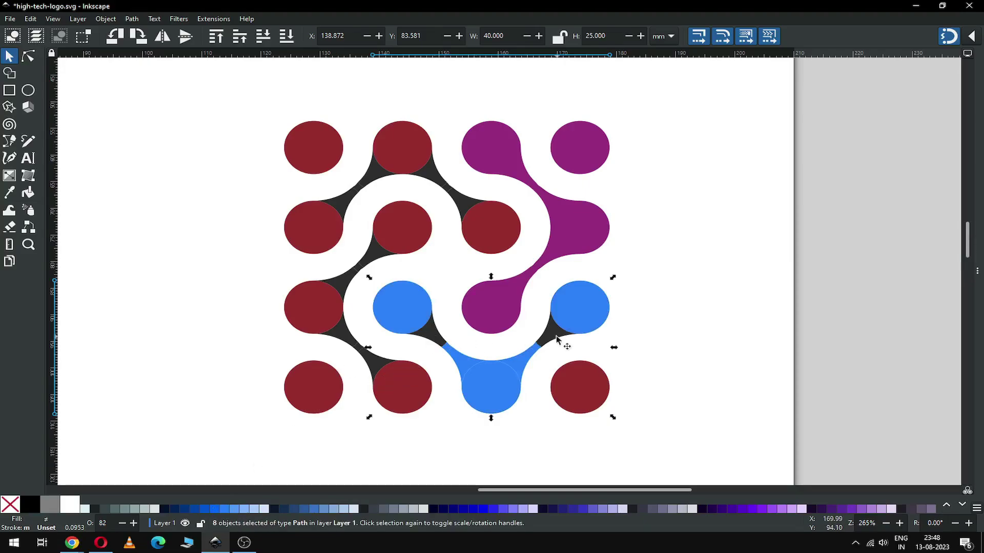
left_click(132, 19)
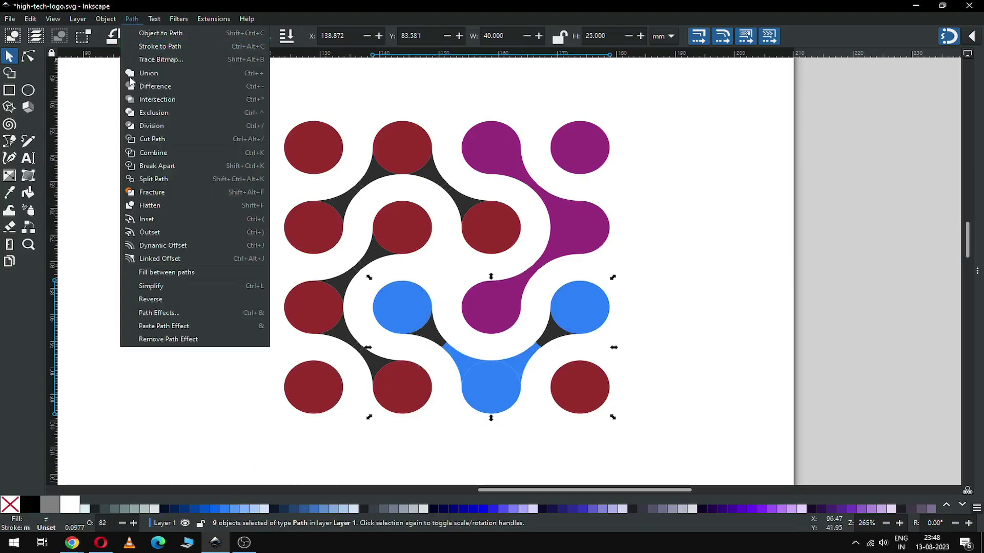
left_click(132, 81)
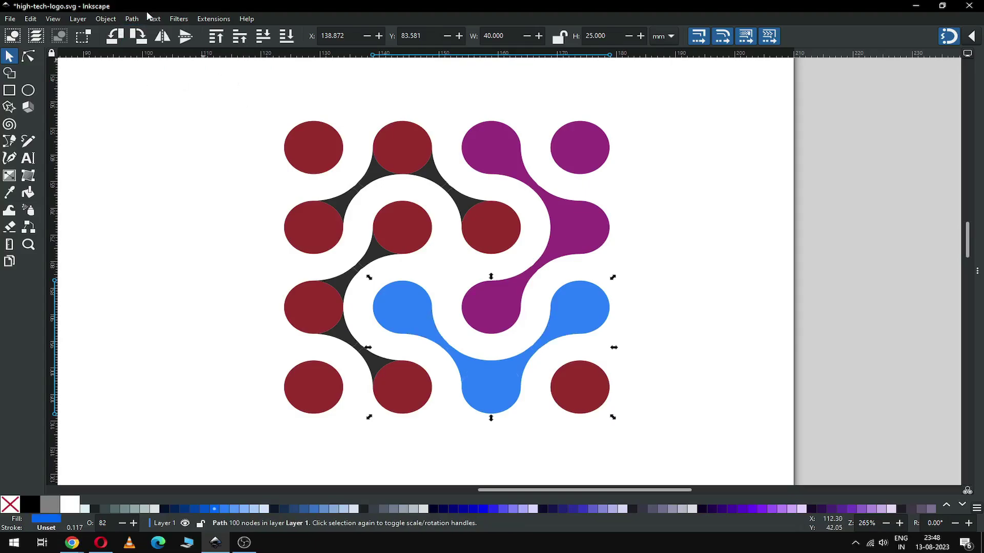
left_click(132, 19)
left_click(134, 77)
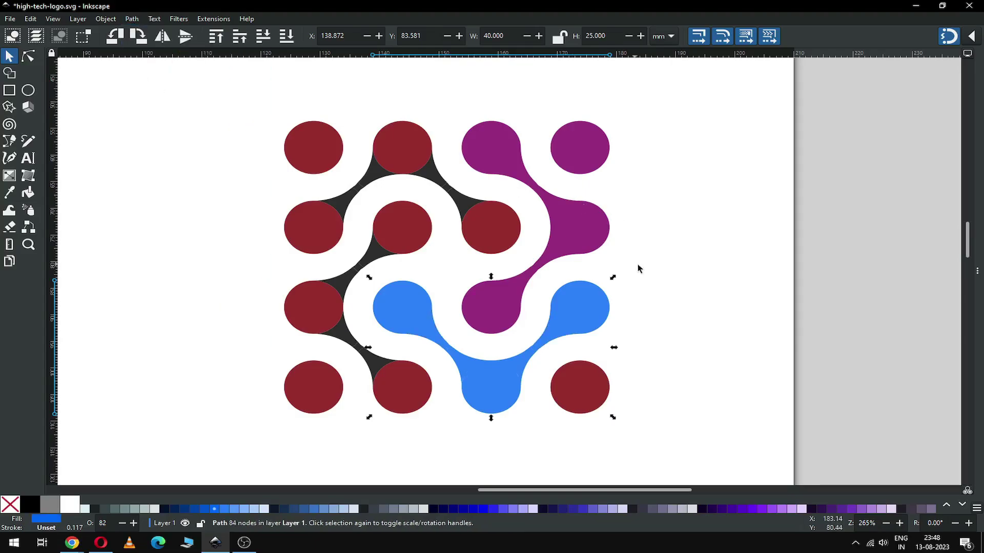
Step: Fill the lower-right corner circle of the grid with blue #0066FF
left_click(570, 404)
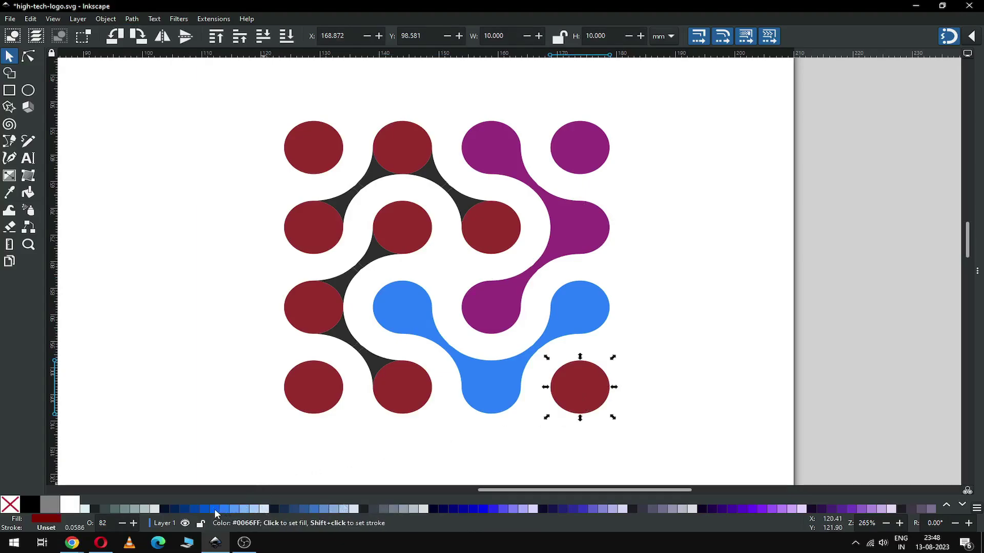
left_click(215, 509)
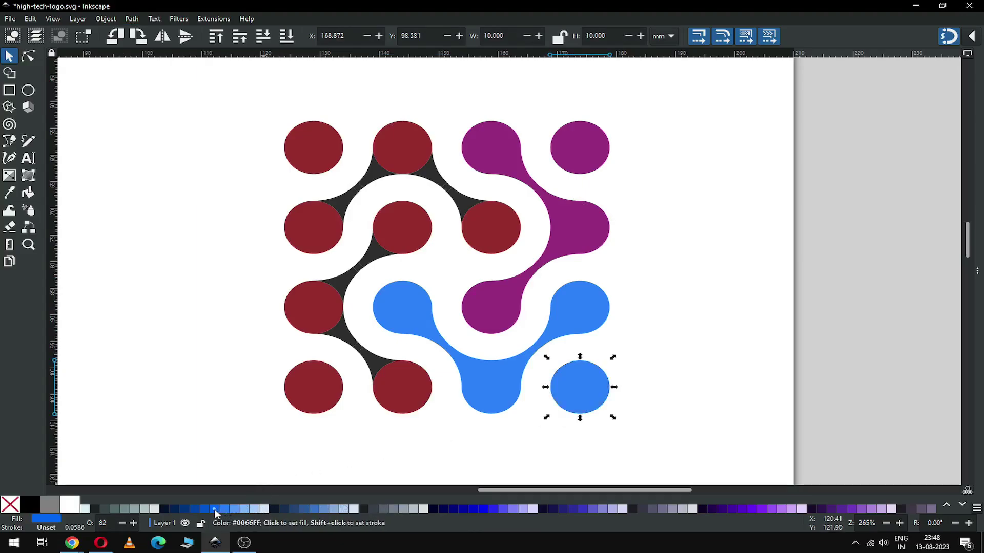
left_click(637, 311)
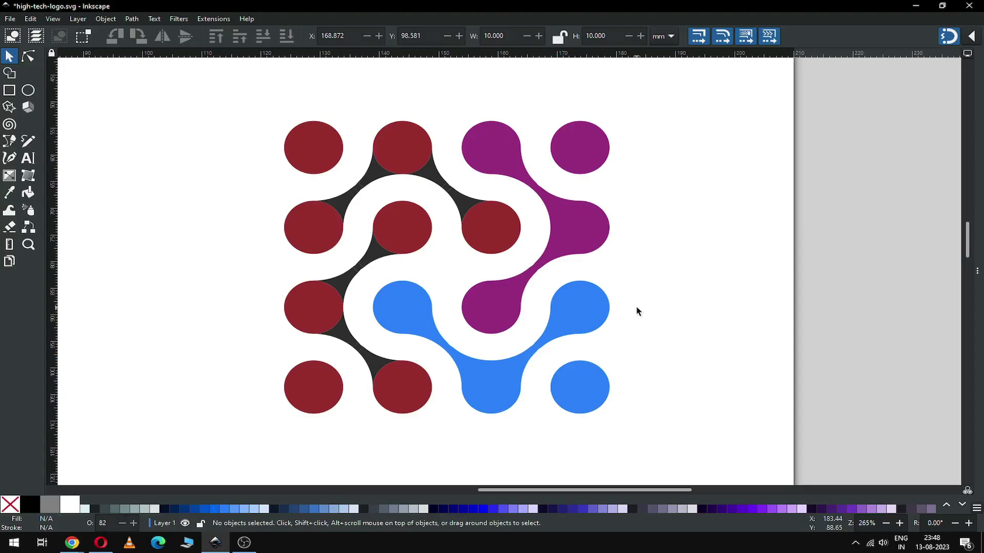
Step: Union the pieces of the strand from row 2's second circle through row 3's first to row 4's second, and fill it with violet #6600FF
left_click(402, 397)
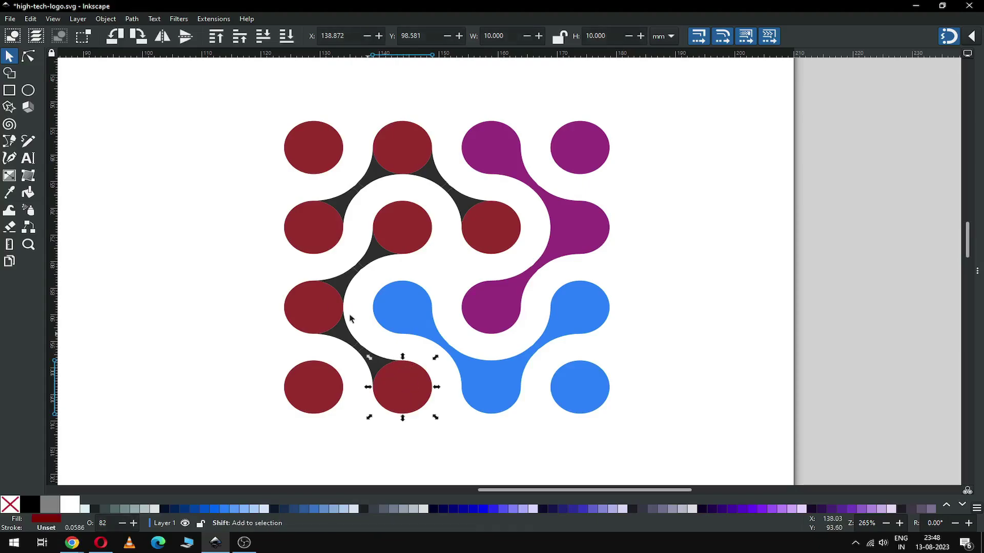
left_click(321, 318, "shift")
left_click(407, 225, "shift")
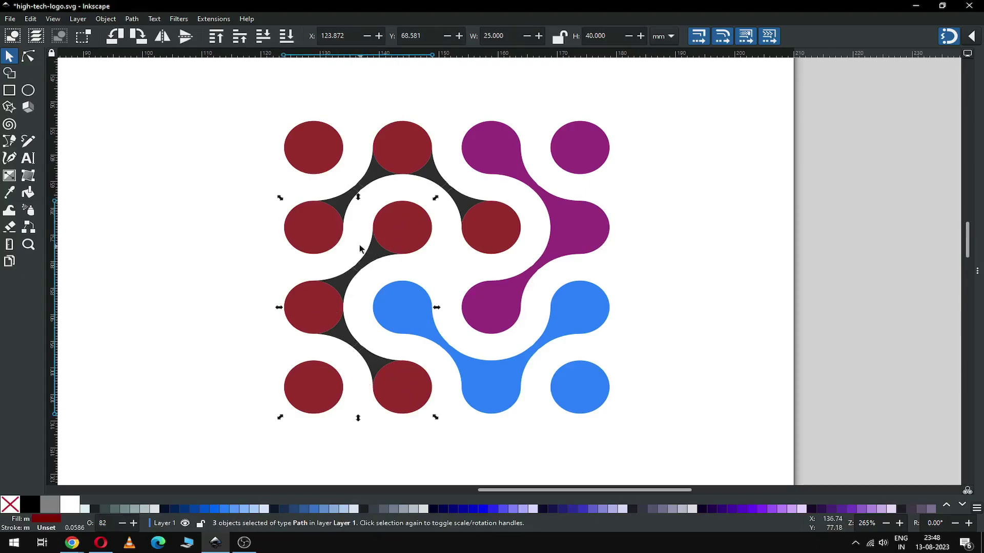
left_click(373, 257, "shift")
left_click(343, 325, "shift")
left_click(361, 362, "shift")
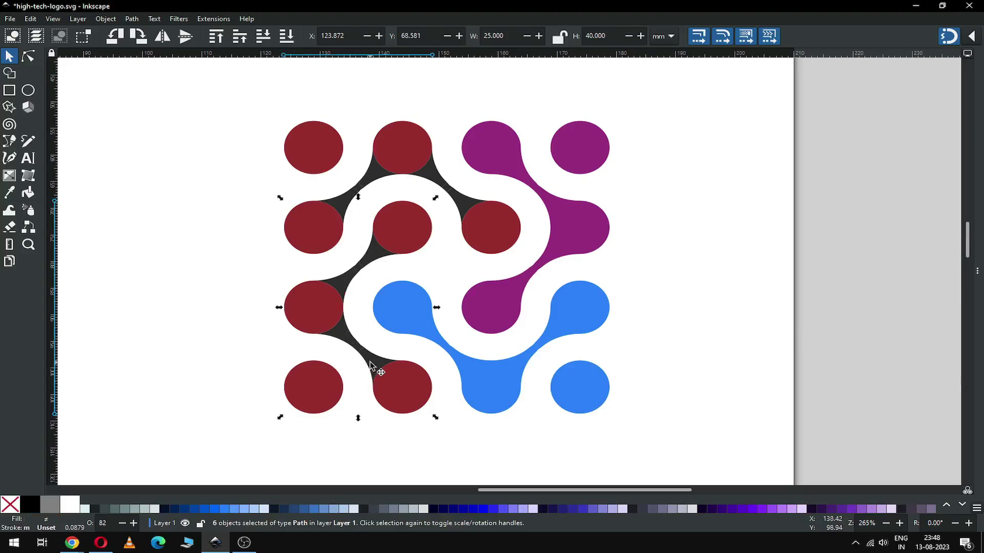
left_click(371, 358, "shift")
left_click(358, 279, "shift")
left_click_drag(347, 253, 372, 287)
left_click(133, 21)
left_click(139, 77)
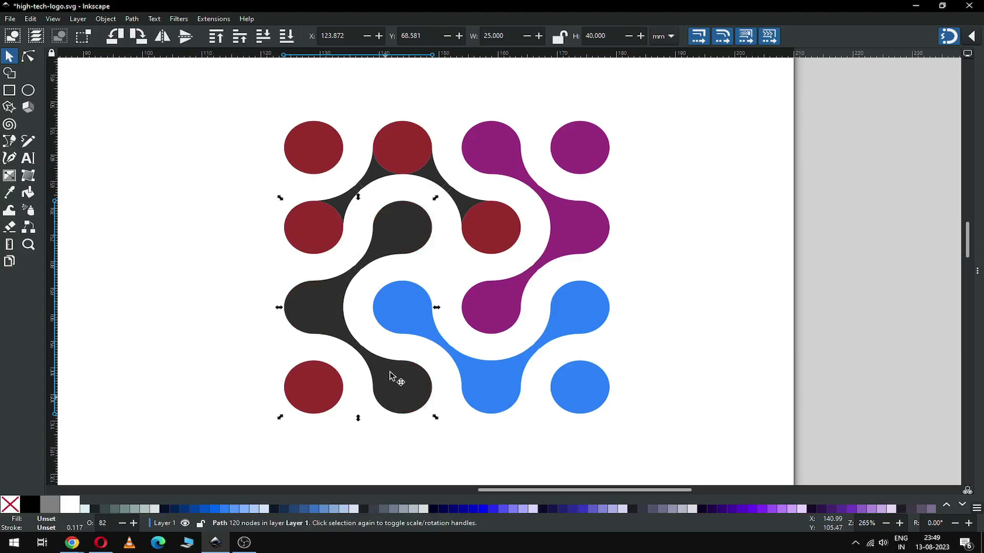
left_click(756, 510)
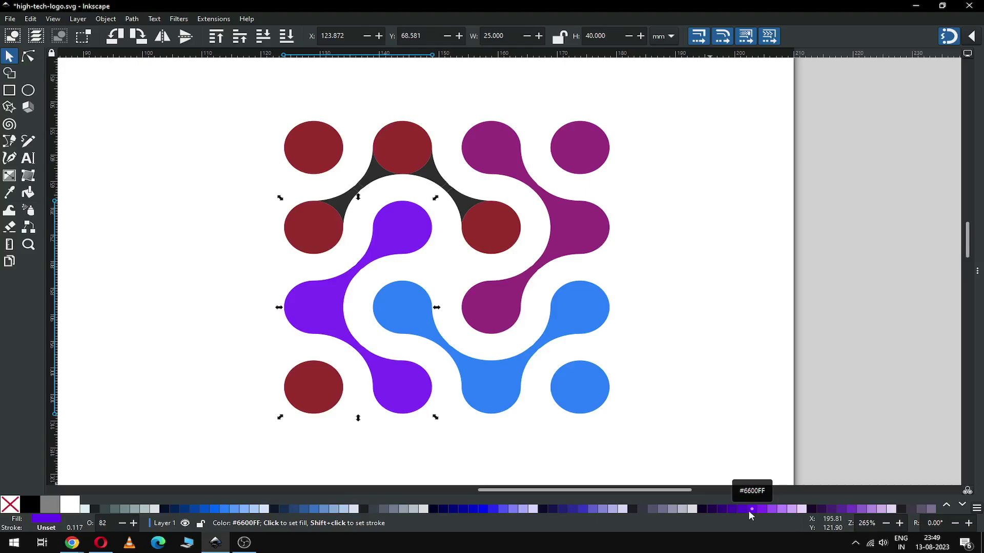
left_click(667, 244)
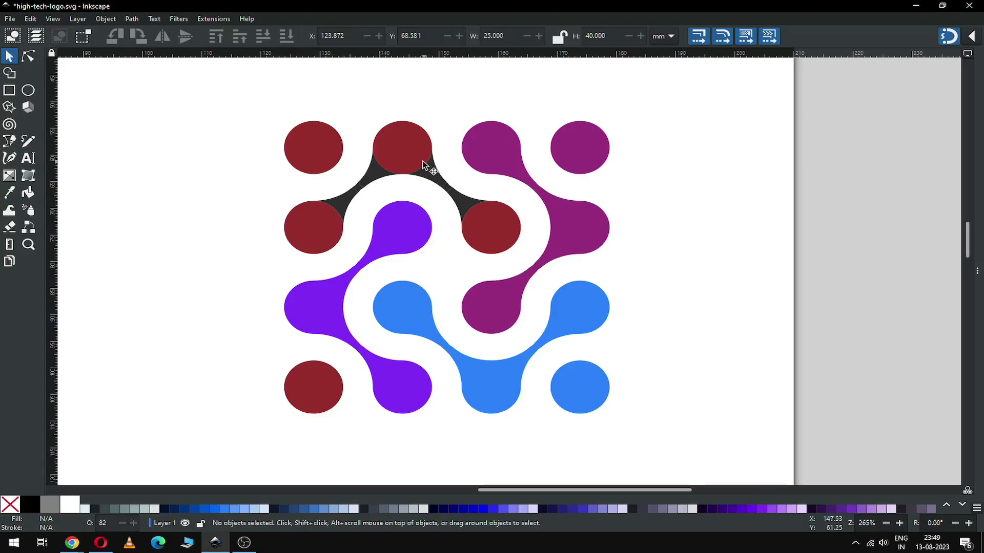
Step: Fill the circles and selected fragments of the strand joining row 2's first, row 1's second and row 2's third circles with blue #0000FF
left_click_drag(364, 101, 449, 188)
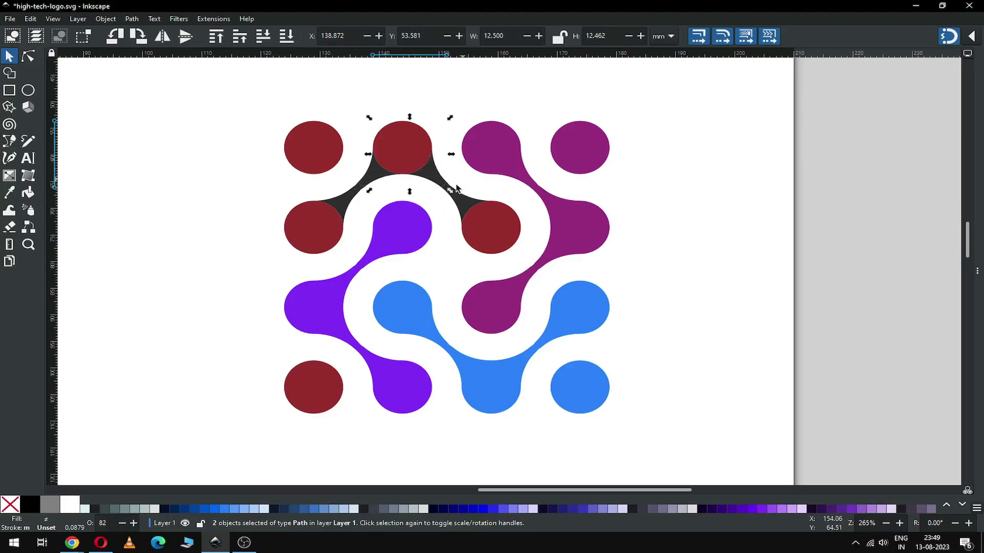
left_click(488, 228, "shift")
left_click(311, 240, "shift")
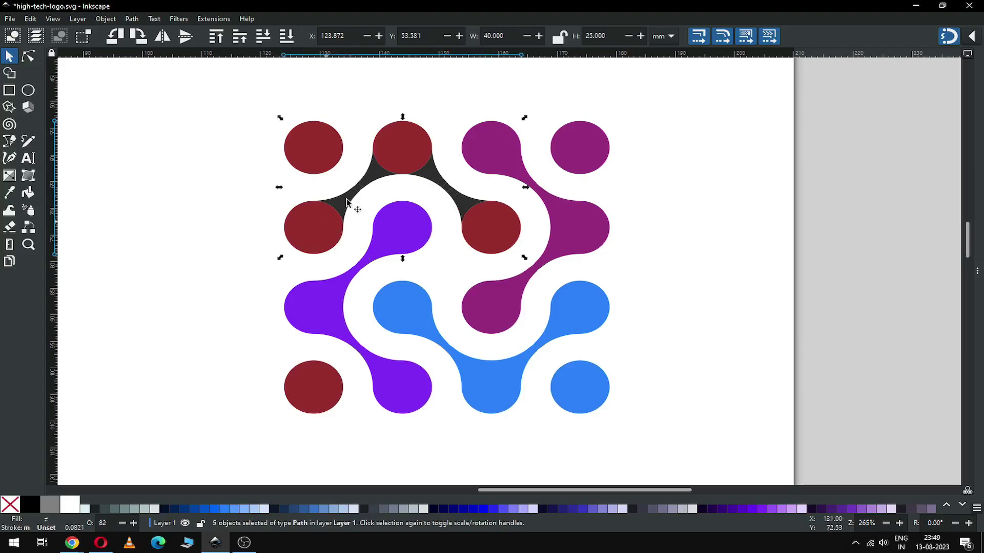
left_click(360, 189, "shift")
left_click(456, 180, "shift")
left_click(483, 509)
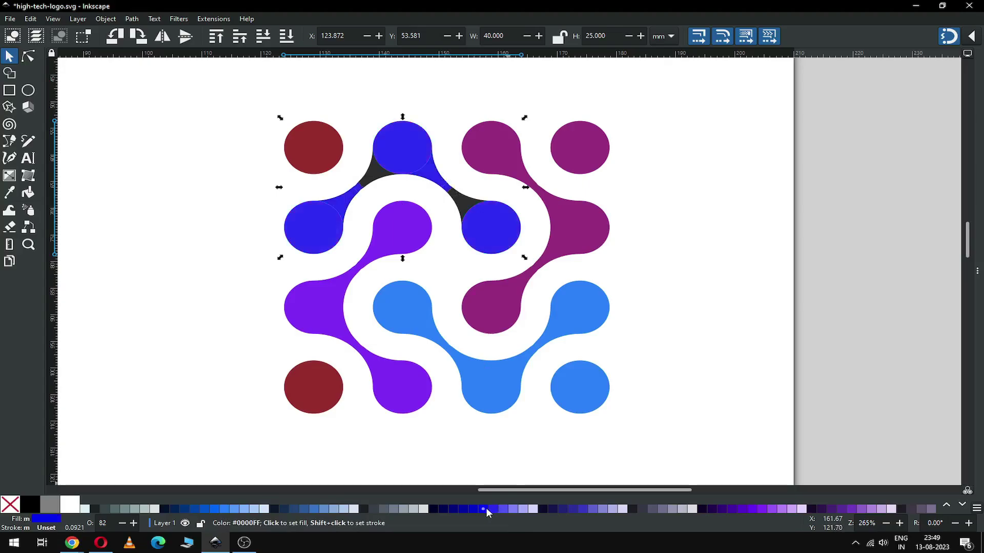
Step: Add the two remaining dark fragments to the upper blue strand's pieces and union them into one path
left_click(460, 215, "shift")
left_click(372, 181, "shift")
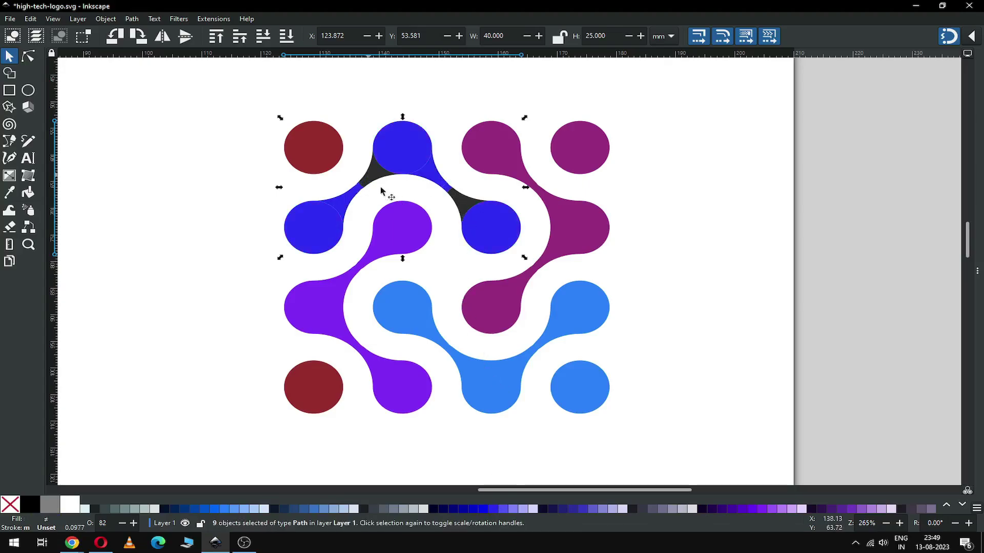
left_click(143, 19)
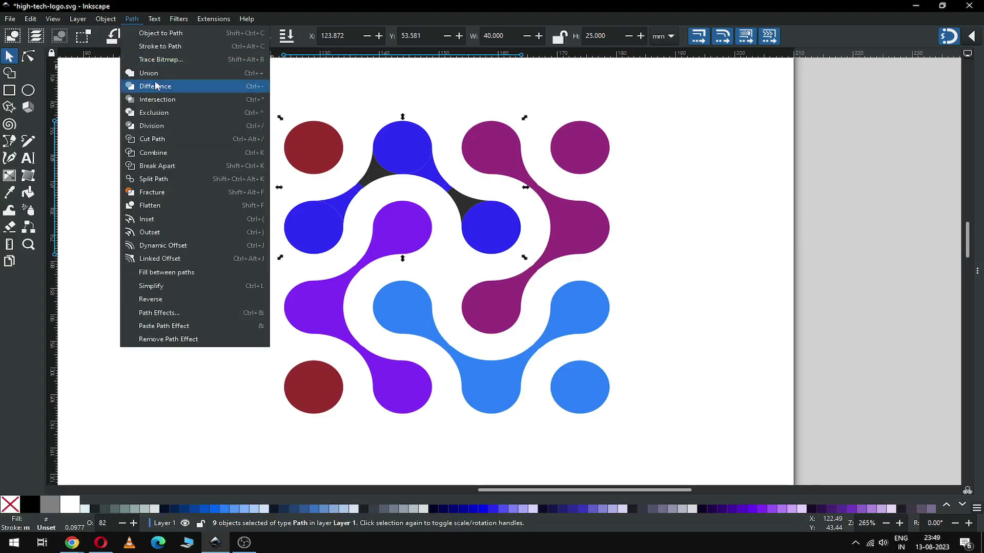
left_click(155, 77)
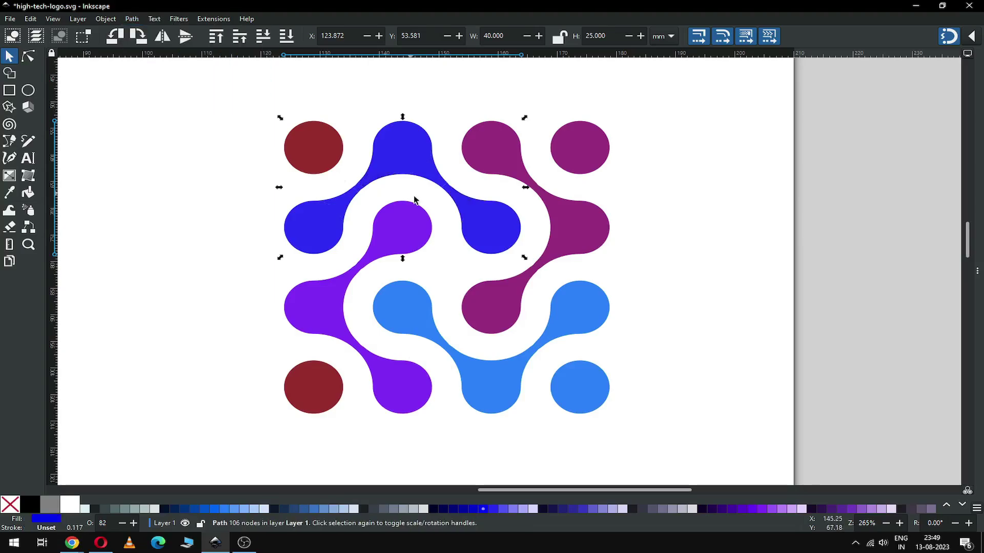
Step: Fill the grid's upper-left corner circle with darker blue and its lower-left corner circle with violet, and save the document
left_click(313, 160)
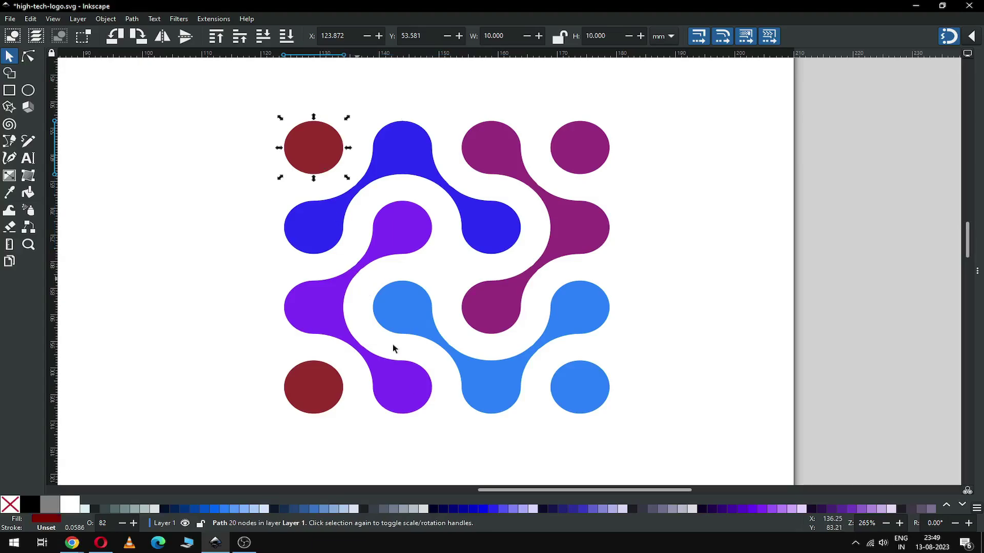
left_click(472, 508)
left_click(320, 392)
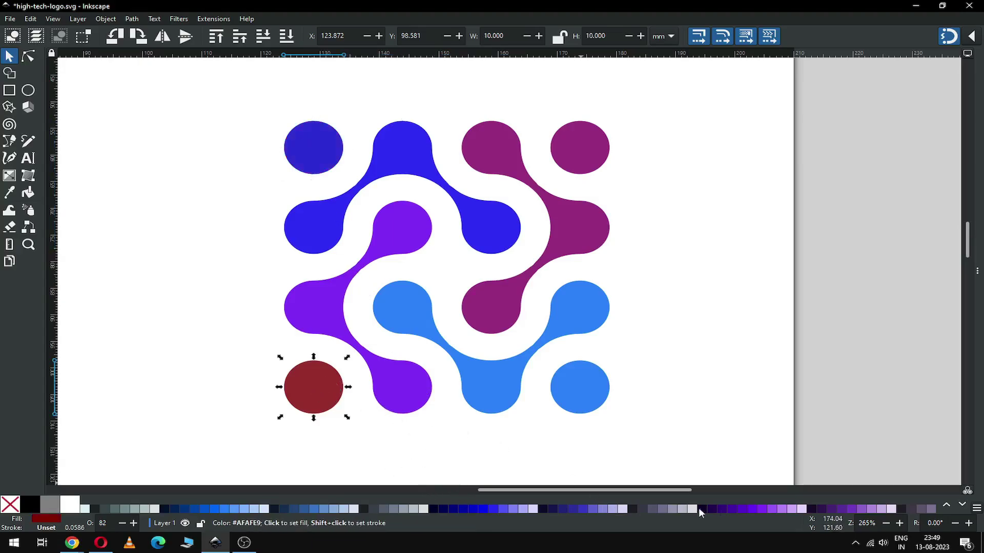
left_click(751, 509)
left_click(695, 310)
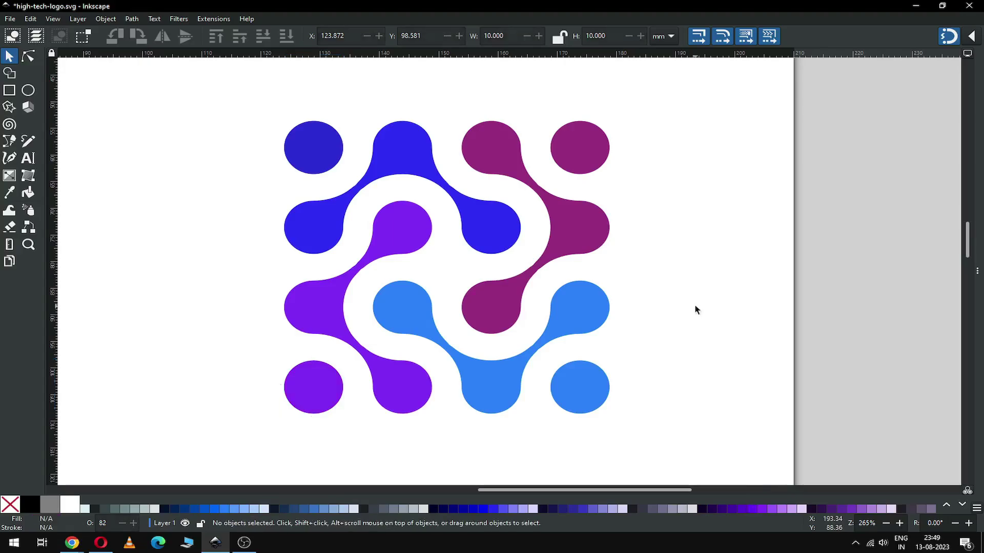
key("ctrl+s")
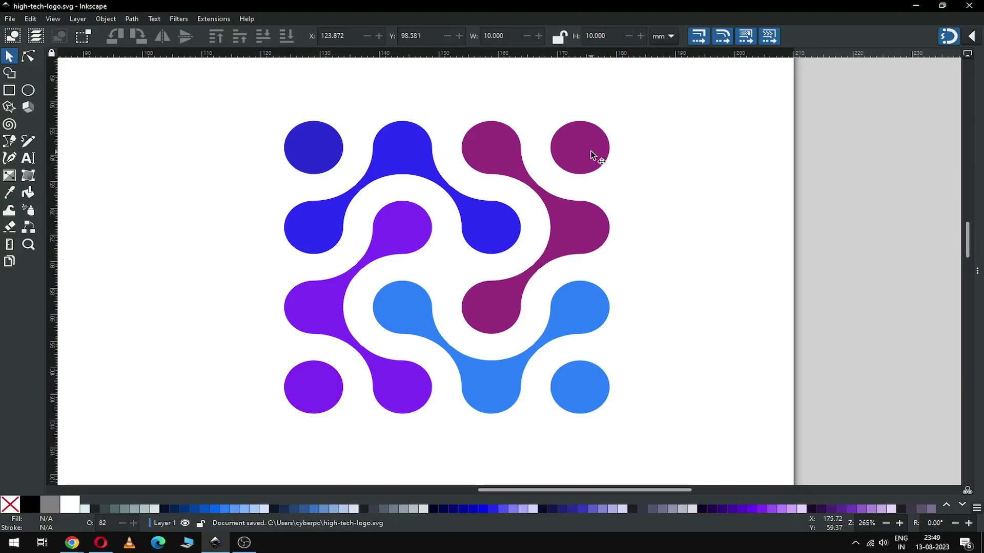
left_click(591, 154)
left_click(584, 235, "shift")
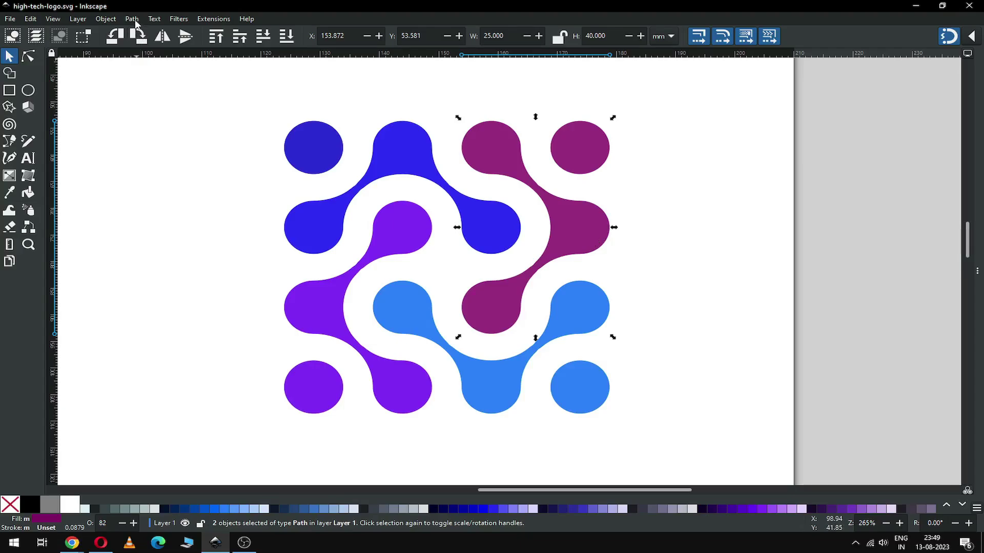
left_click(207, 230)
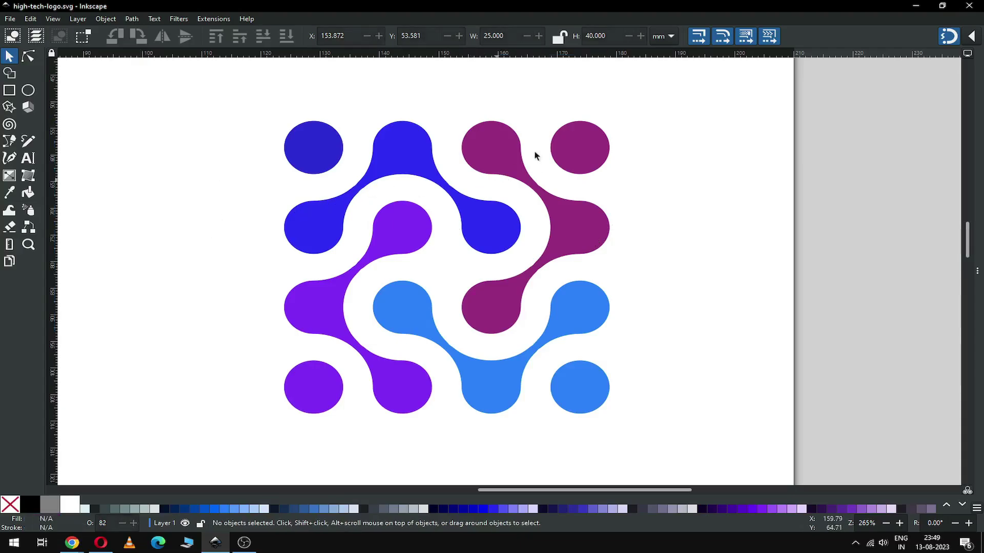
Step: Fill the magenta and violet strands, together with the upper-right and lower-left corner circles, with one dark violet
left_click(580, 149)
left_click(494, 158, "shift")
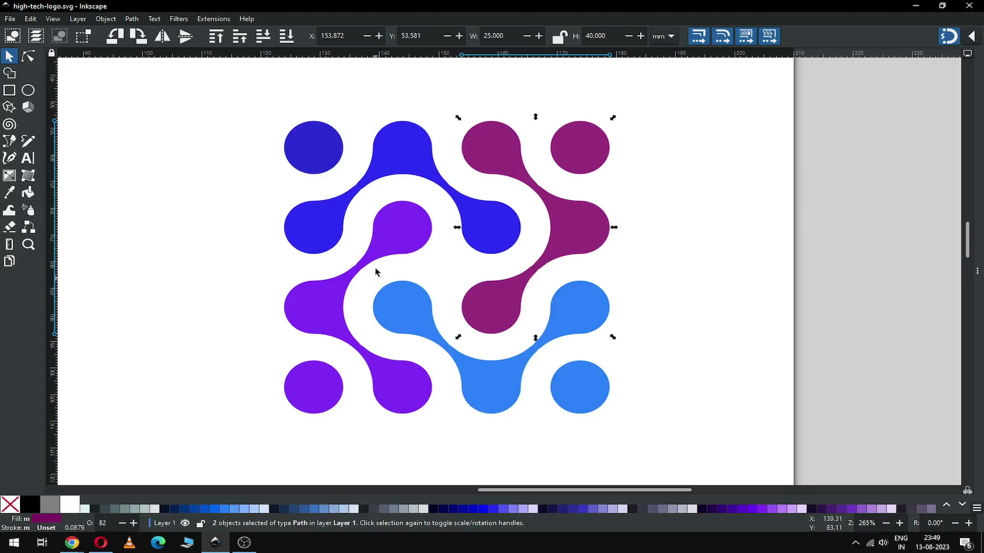
left_click(401, 237, "shift")
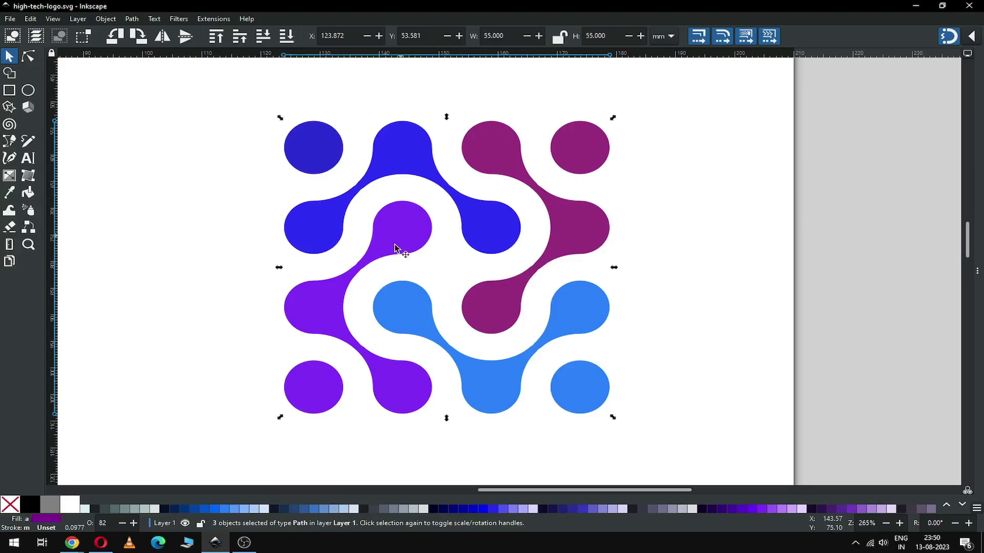
left_click(314, 389, "shift")
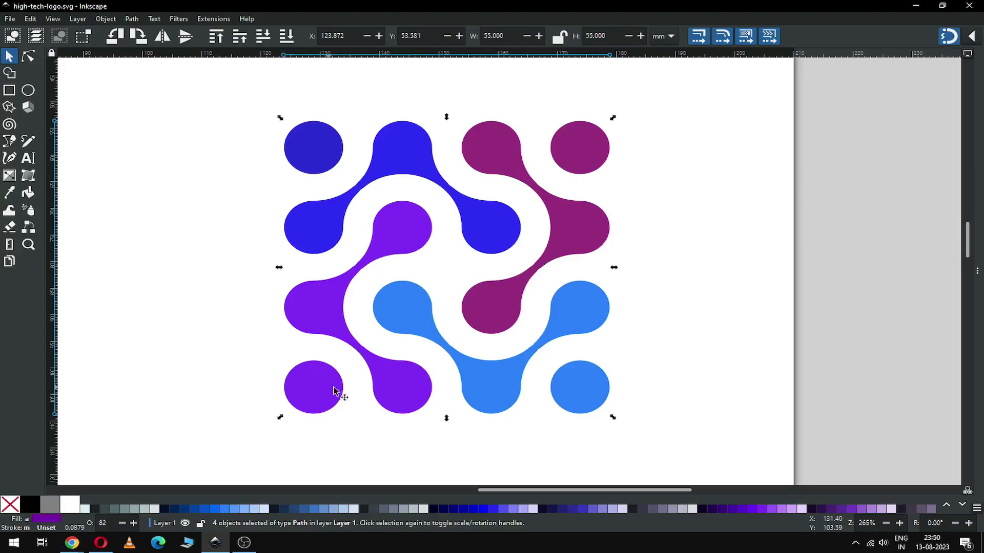
left_click(742, 509)
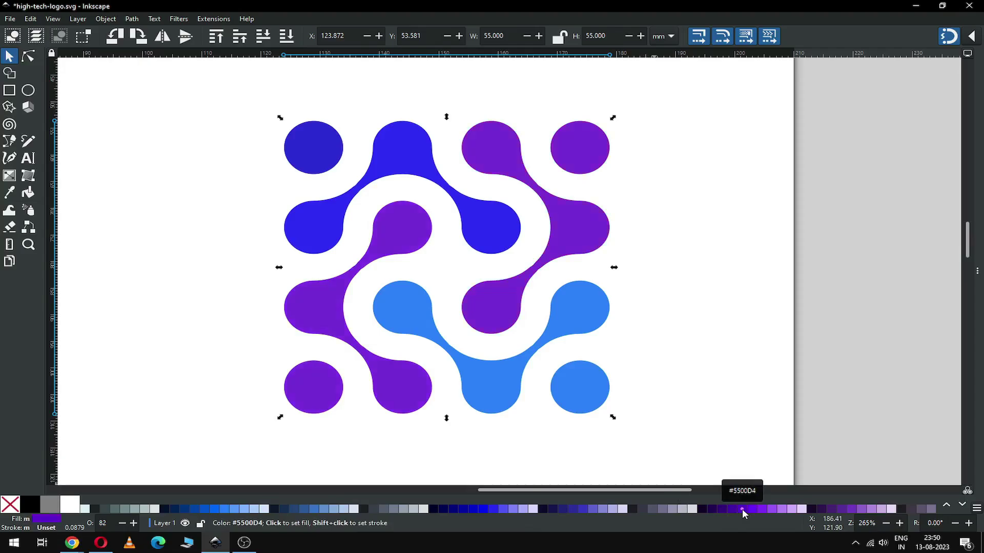
left_click(719, 509)
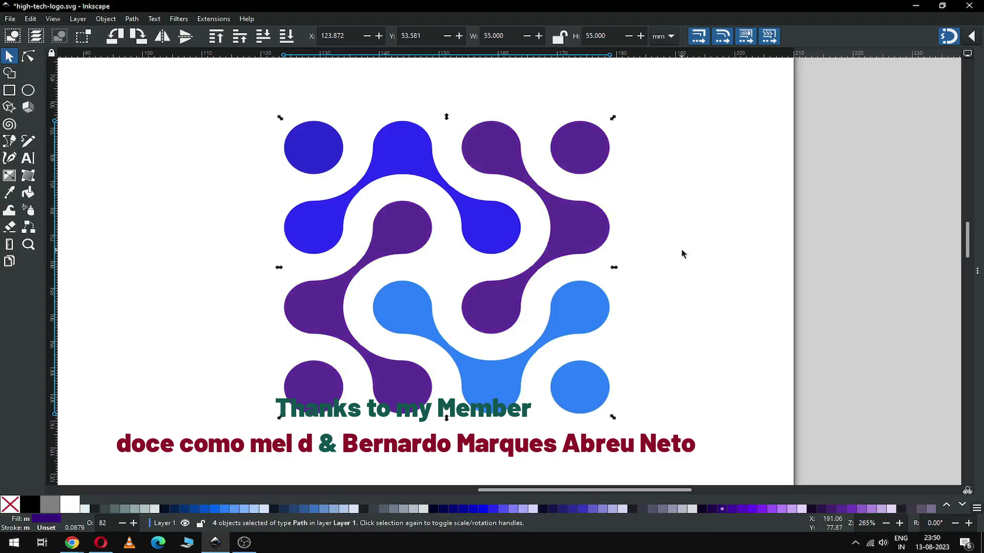
Step: Fill the two blue strands and the upper-left and lower-right corner circles with one dark crimson
left_click_drag(260, 109, 377, 196)
left_click(398, 154, "shift")
left_click(577, 314, "shift")
left_click(591, 380, "shift")
left_click(963, 505)
left_click(690, 508)
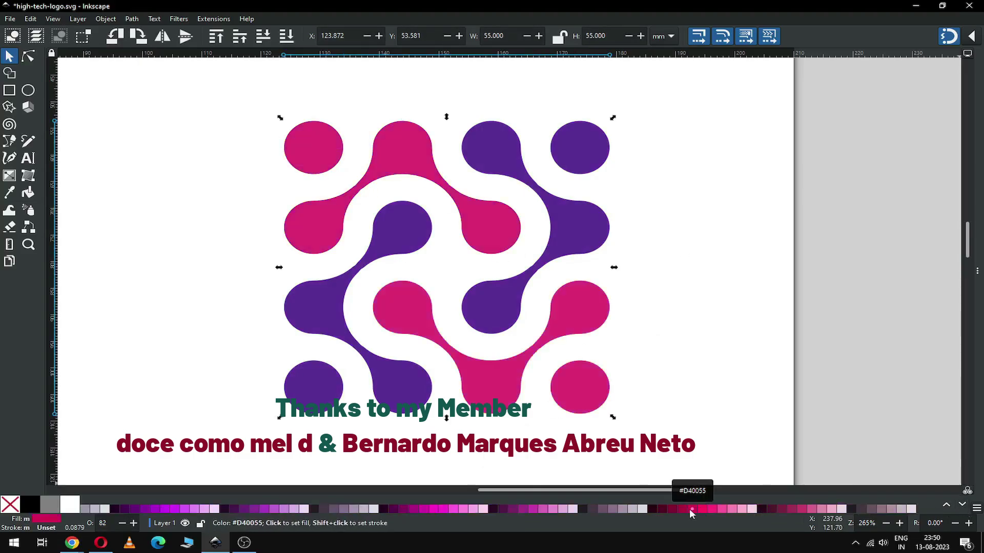
left_click(661, 336)
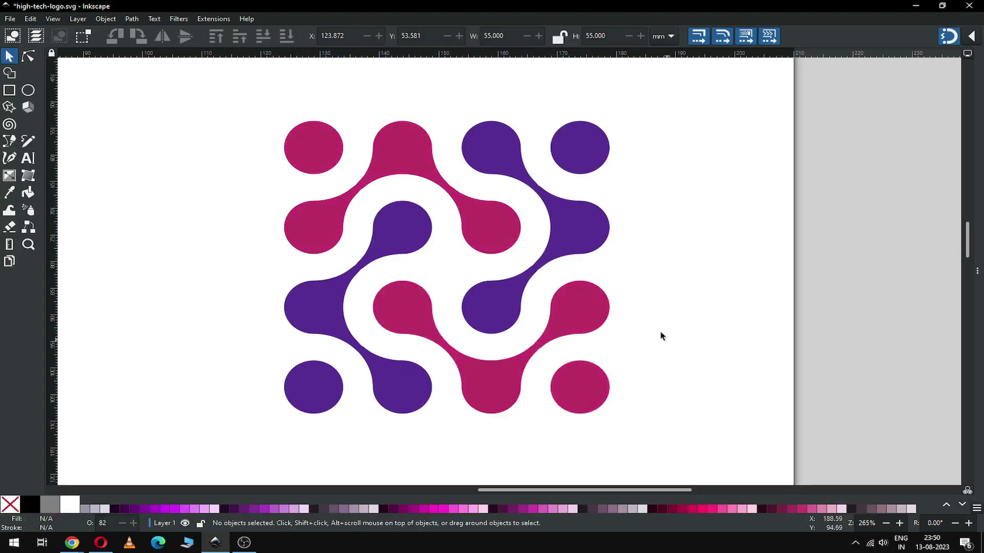